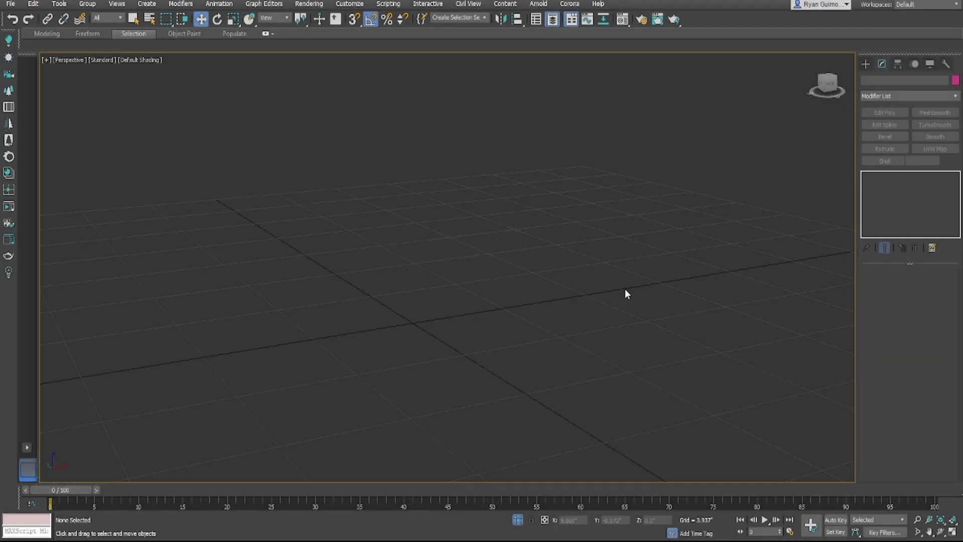
Step: Examine the finished plate and light bulb models from several angles and distances
{"action": "middle_click_drag", "start_coordinate": [625, 289], "coordinate": [599, 323], "text": "alt"}
{"action": "scroll", "coordinate": [584, 332], "scroll_direction": "up", "scroll_amount": 2}
{"action": "middle_click_drag", "start_coordinate": [575, 320], "coordinate": [581, 305]}
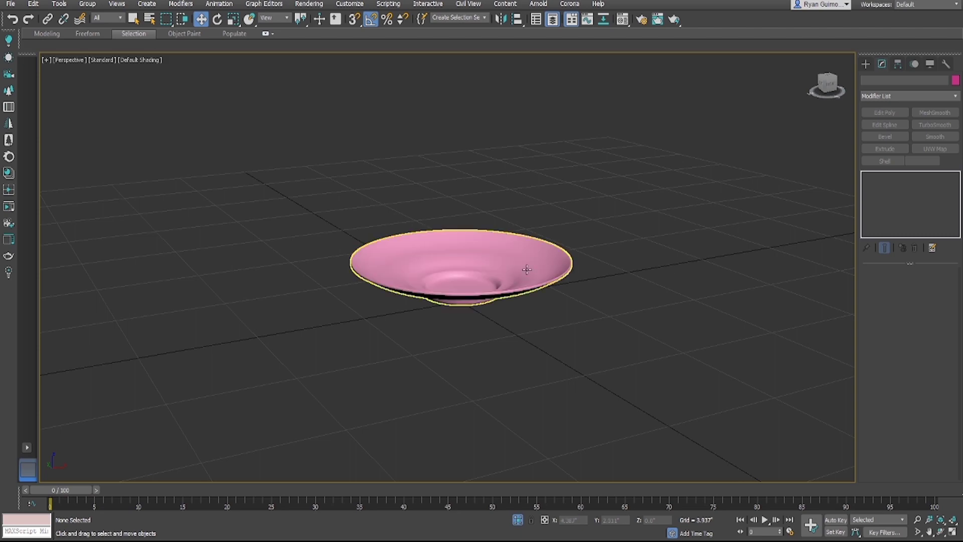
{"action": "scroll", "coordinate": [471, 271], "scroll_direction": "up", "scroll_amount": 3}
{"action": "mouse_move", "coordinate": [516, 296]}
{"action": "middle_mouse_down", "text": "alt"}
{"action": "mouse_move", "coordinate": [517, 226]}
{"action": "mouse_move", "coordinate": [501, 305]}
{"action": "mouse_move", "coordinate": [507, 280]}
{"action": "middle_mouse_up", "text": "alt"}
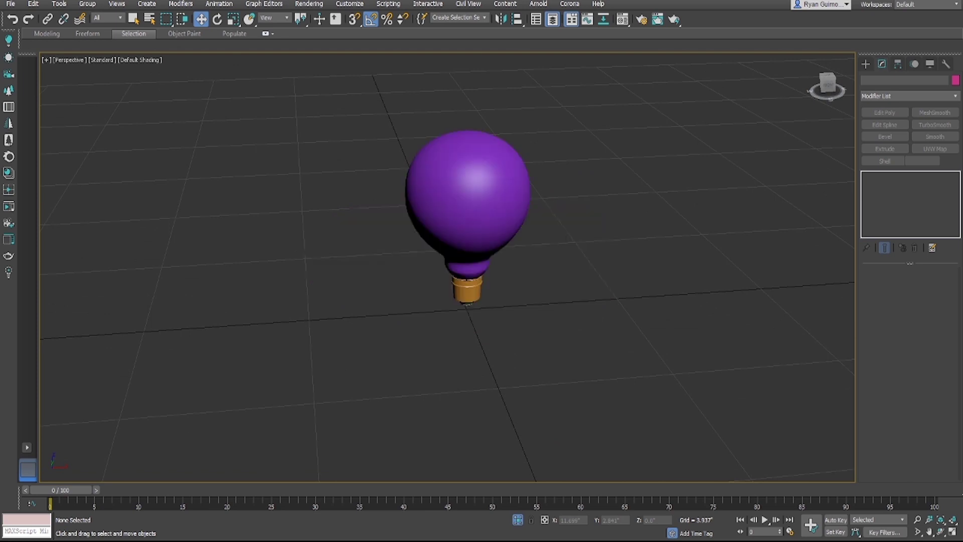
{"action": "scroll", "coordinate": [486, 256], "scroll_direction": "up", "scroll_amount": 5}
{"action": "middle_click_drag", "start_coordinate": [486, 256], "coordinate": [486, 220], "text": "alt"}
{"action": "scroll", "coordinate": [374, 226], "scroll_direction": "down", "scroll_amount": 3}
{"action": "middle_click_drag", "start_coordinate": [381, 268], "coordinate": [406, 196], "text": "alt"}
{"action": "middle_click_drag", "start_coordinate": [417, 239], "coordinate": [421, 260], "text": "alt"}
Step: Move the light bulb's glass, screw base and bottom tip sideways one at a time, undoing each move
{"action": "left_click", "coordinate": [420, 259]}
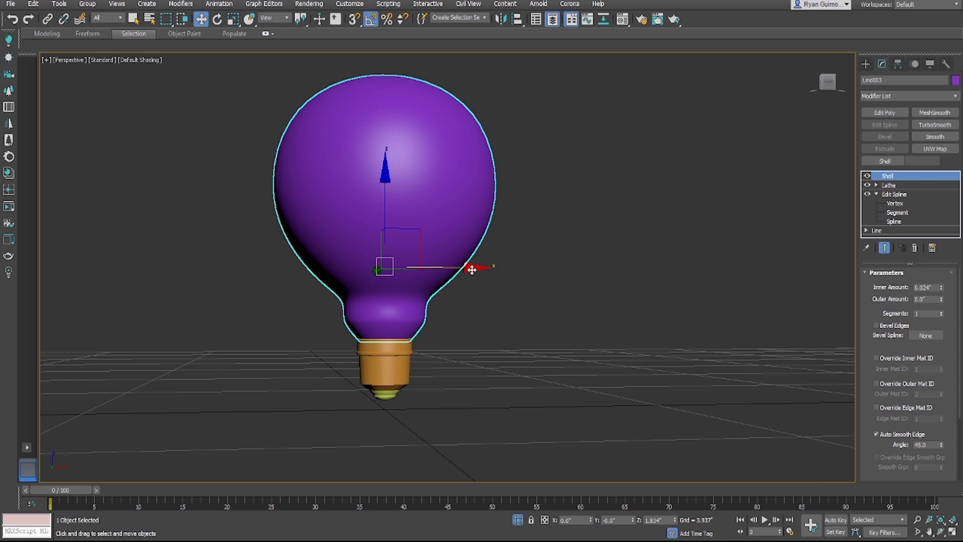
{"action": "left_click_drag", "start_coordinate": [471, 269], "coordinate": [339, 269]}
{"action": "key", "text": "ctrl+z"}
{"action": "left_click", "coordinate": [365, 383]}
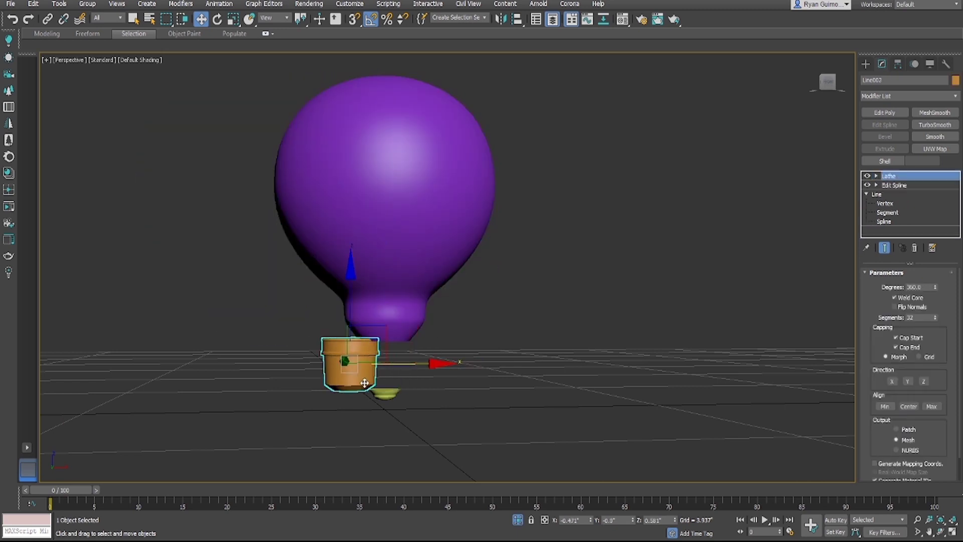
{"action": "key", "text": "ctrl+z"}
{"action": "scroll", "coordinate": [371, 405], "scroll_direction": "up", "scroll_amount": 4}
{"action": "left_click_drag", "start_coordinate": [388, 382], "coordinate": [243, 383]}
{"action": "key", "text": "ctrl+z"}
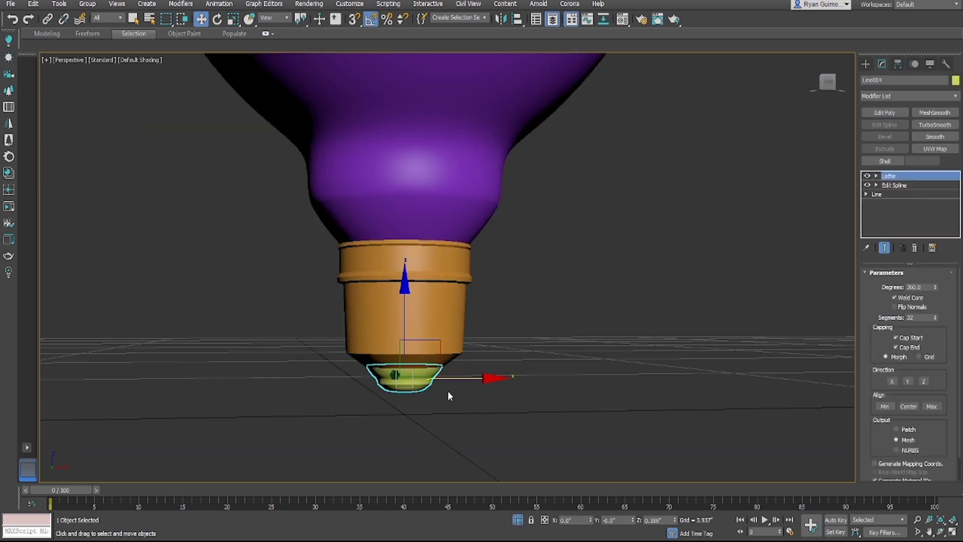
Step: Examine the bulb's base and the wine glass model's bowl, stem and foot from several angles
{"action": "middle_click_drag", "start_coordinate": [447, 391], "coordinate": [450, 390], "text": "alt"}
{"action": "scroll", "coordinate": [451, 384], "scroll_direction": "up", "scroll_amount": 4}
{"action": "scroll", "coordinate": [506, 419], "scroll_direction": "down", "scroll_amount": 5}
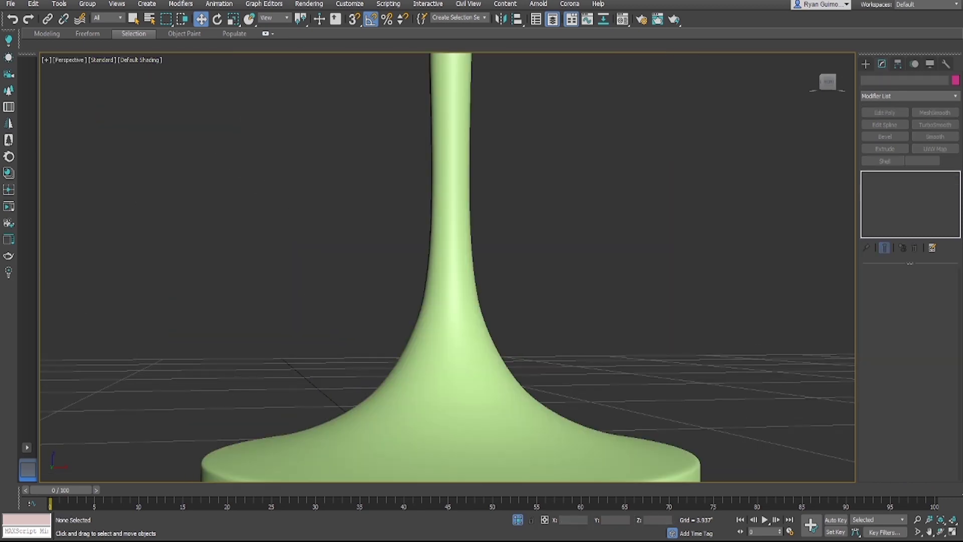
{"action": "scroll", "coordinate": [443, 308], "scroll_direction": "down", "scroll_amount": 5}
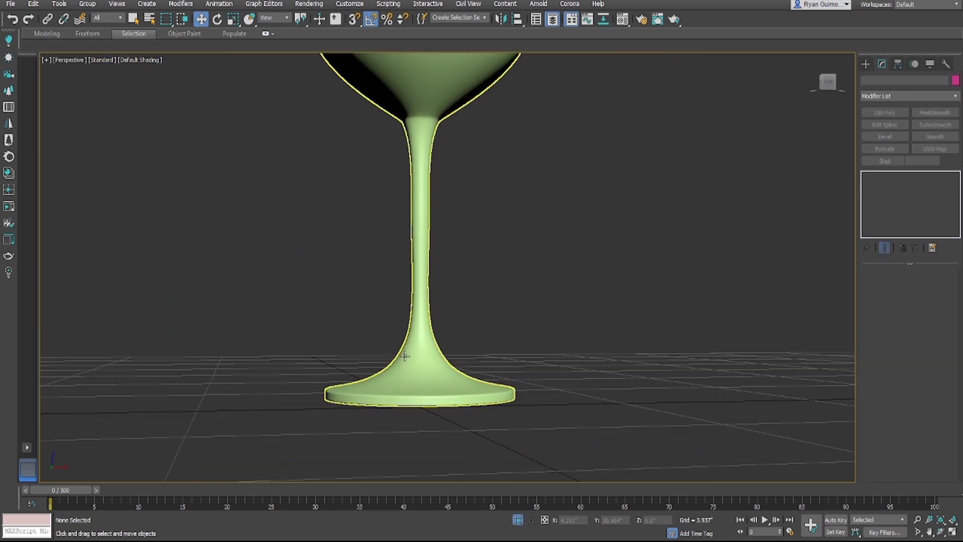
{"action": "middle_click_drag", "start_coordinate": [442, 308], "coordinate": [443, 325], "text": "alt"}
{"action": "left_click", "coordinate": [436, 256]}
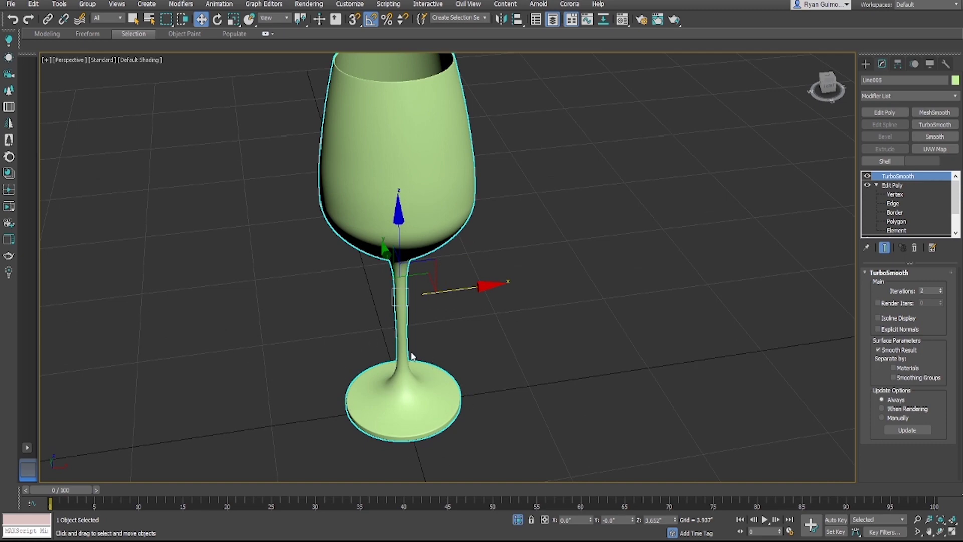
{"action": "scroll", "coordinate": [444, 379], "scroll_direction": "down", "scroll_amount": 5}
{"action": "scroll", "coordinate": [437, 374], "scroll_direction": "up", "scroll_amount": 3}
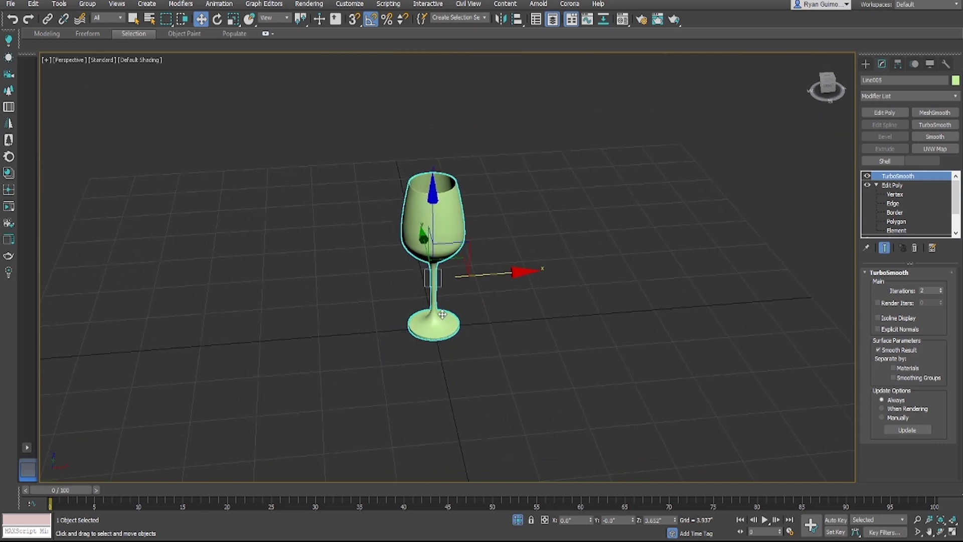
{"action": "scroll", "coordinate": [437, 316], "scroll_direction": "up", "scroll_amount": 4}
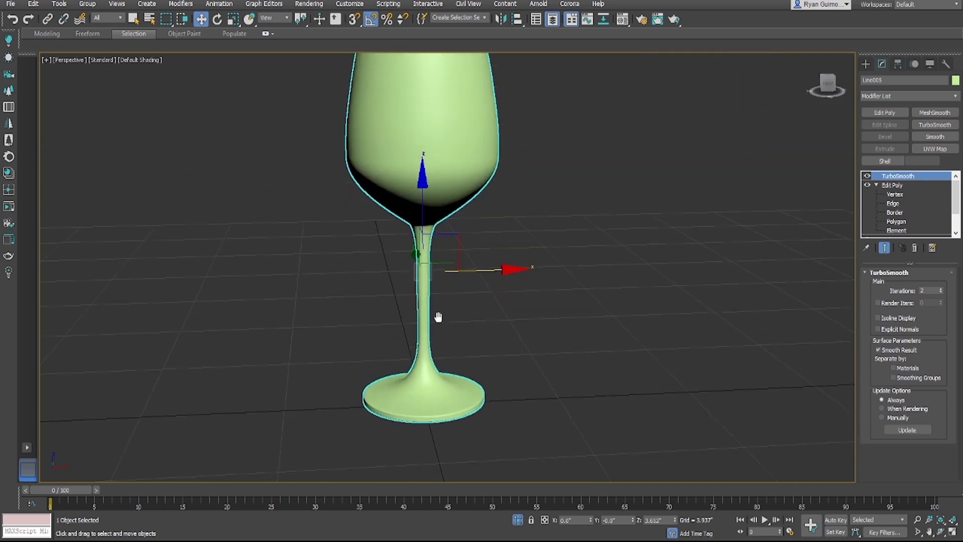
{"action": "left_click", "coordinate": [477, 328]}
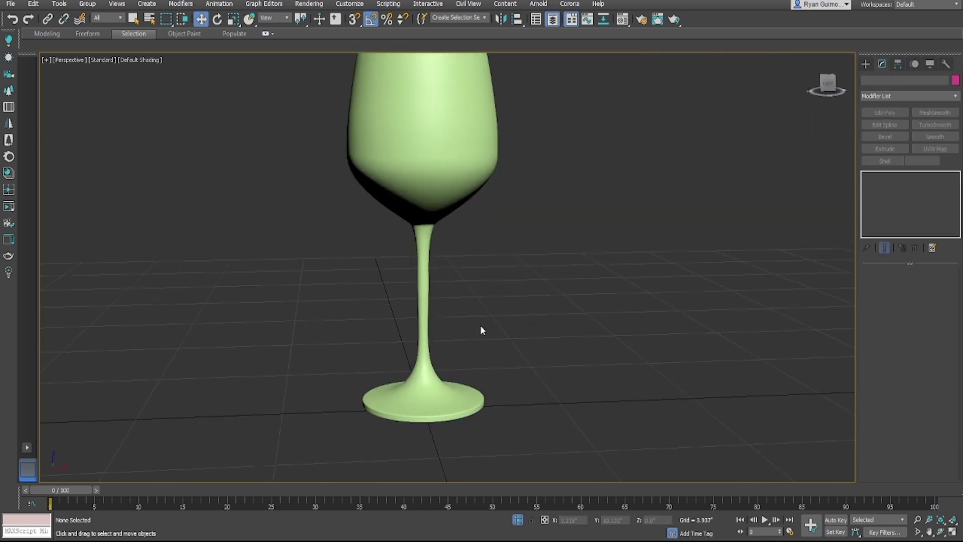
{"action": "middle_click_drag", "start_coordinate": [424, 341], "coordinate": [419, 365]}
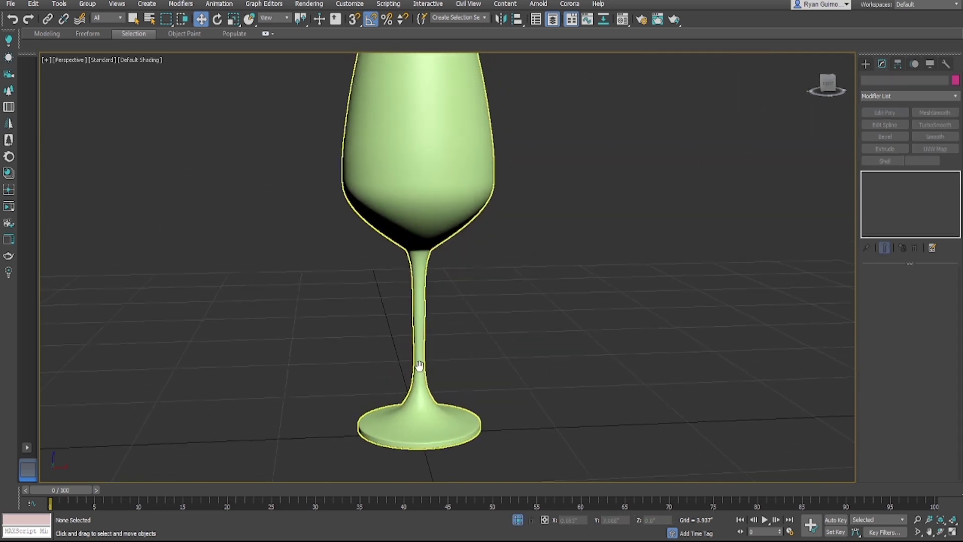
{"action": "left_click", "coordinate": [438, 187]}
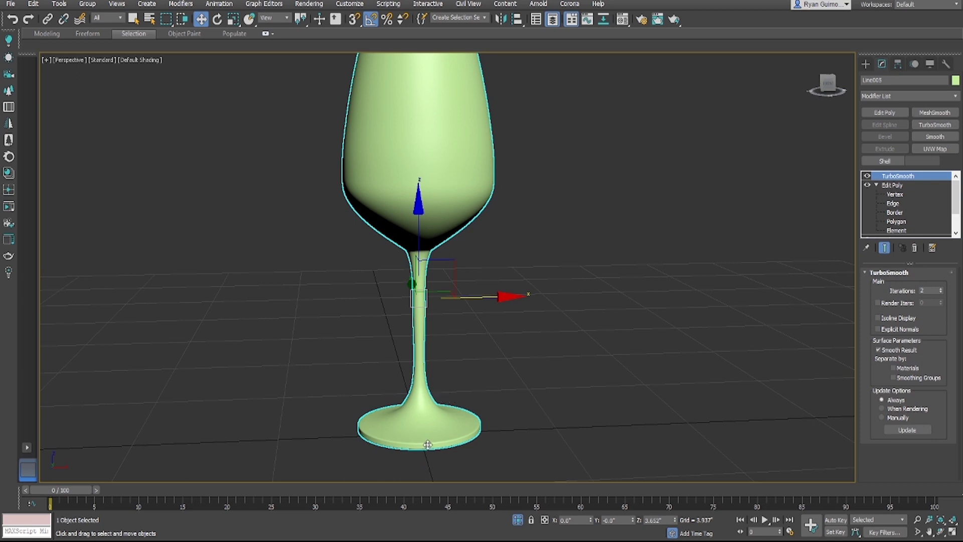
{"action": "middle_click_drag", "start_coordinate": [444, 436], "coordinate": [461, 432], "text": "alt"}
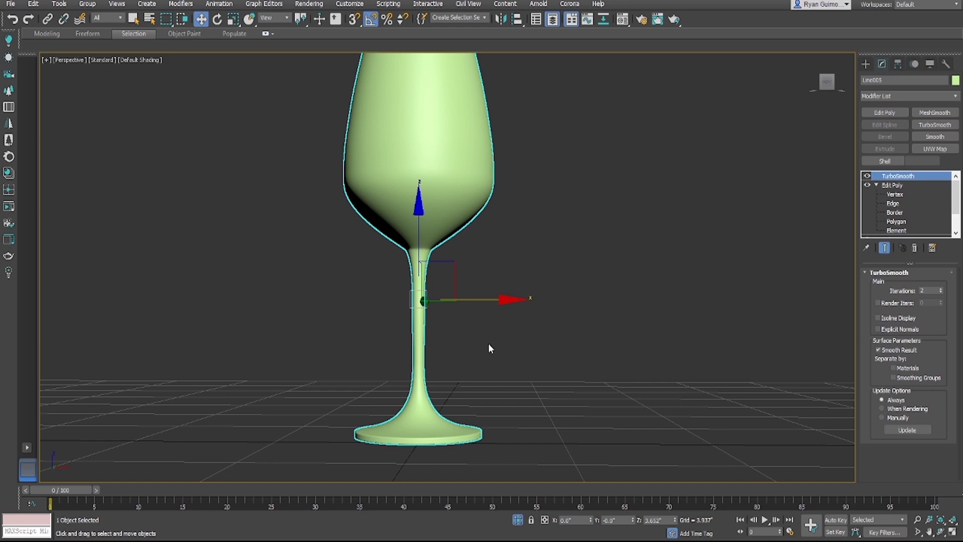
{"action": "middle_click_drag", "start_coordinate": [489, 344], "coordinate": [482, 416], "text": "alt"}
{"action": "scroll", "coordinate": [484, 378], "scroll_direction": "down", "scroll_amount": 5}
{"action": "scroll", "coordinate": [479, 311], "scroll_direction": "up", "scroll_amount": 5}
{"action": "middle_click_drag", "start_coordinate": [478, 304], "coordinate": [501, 298], "text": "alt"}
{"action": "scroll", "coordinate": [473, 306], "scroll_direction": "down", "scroll_amount": 5}
{"action": "middle_click_drag", "start_coordinate": [501, 298], "coordinate": [505, 269]}
{"action": "scroll", "coordinate": [506, 268], "scroll_direction": "up", "scroll_amount": 4}
{"action": "left_click", "coordinate": [525, 277]}
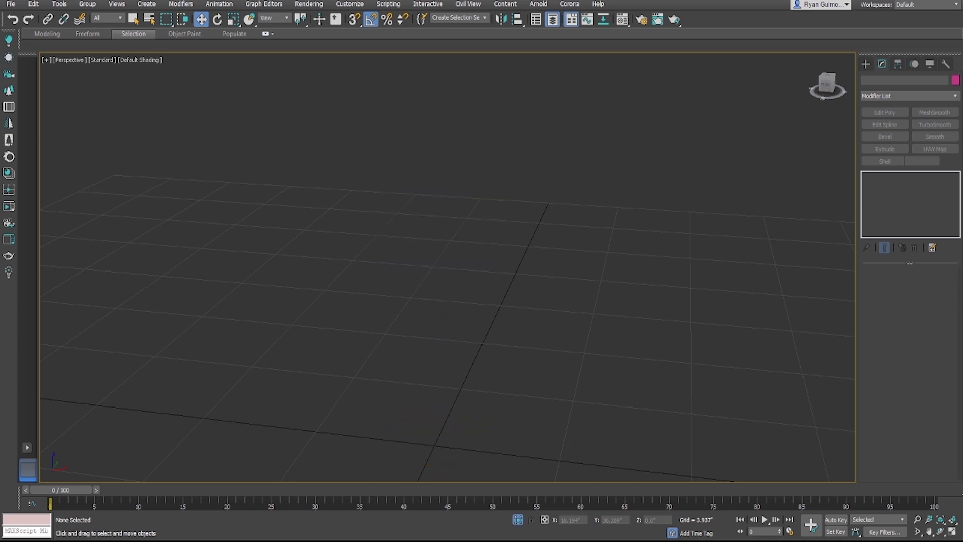
Step: Create a plane about 56.9" long and 46.4" wide in the front view, with its lower edge on the horizontal axis
{"action": "middle_click_drag", "start_coordinate": [521, 331], "coordinate": [656, 192], "text": "alt"}
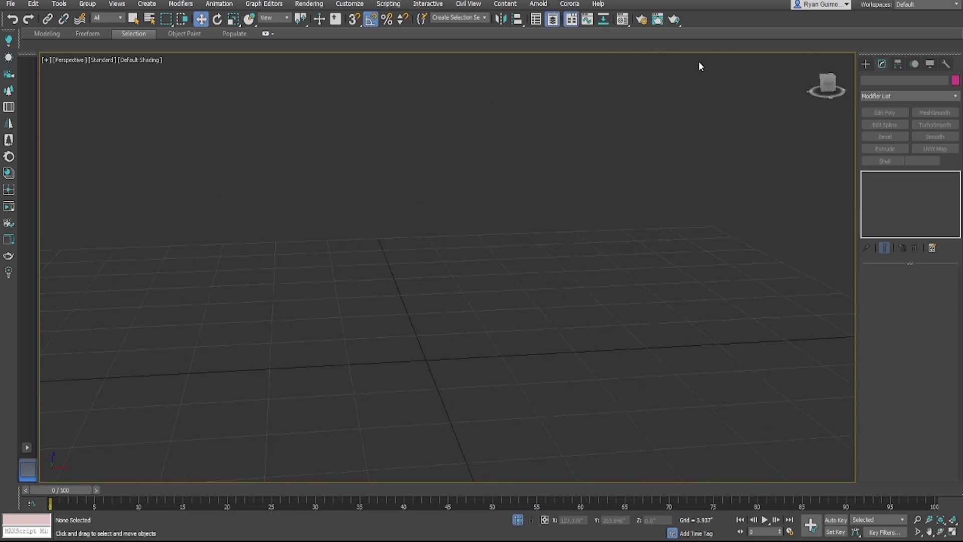
{"action": "left_click", "coordinate": [865, 64]}
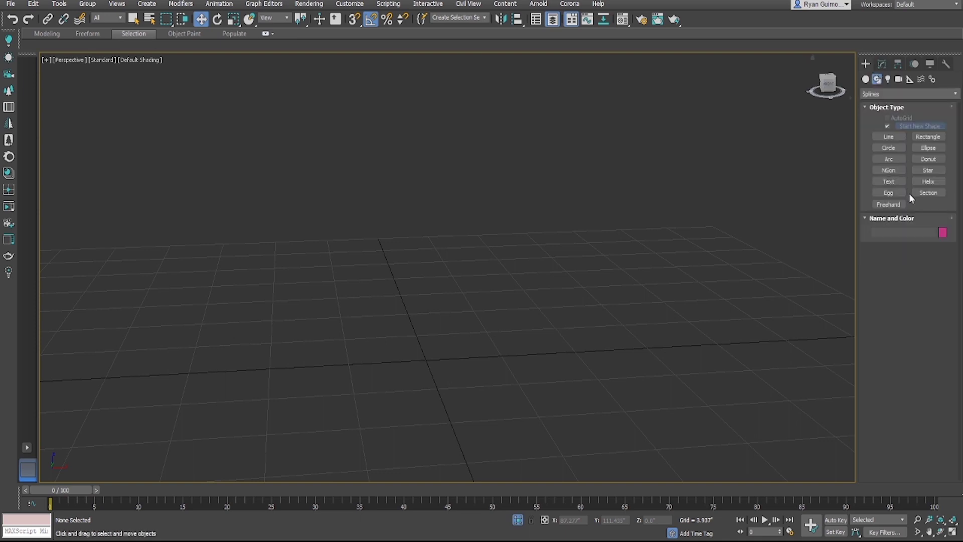
{"action": "left_click", "coordinate": [865, 79]}
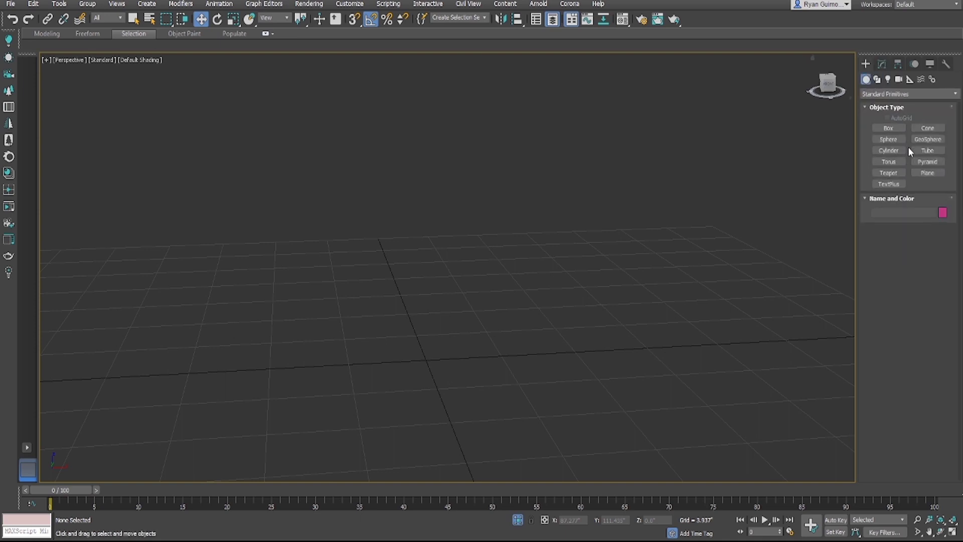
{"action": "left_click", "coordinate": [928, 173]}
{"action": "key", "text": "f"}
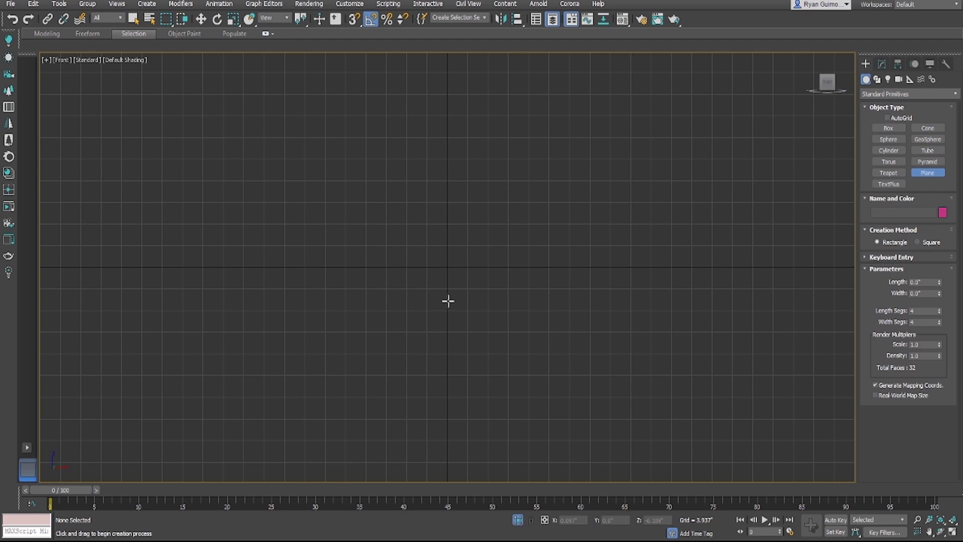
{"action": "middle_click_drag", "start_coordinate": [403, 171], "coordinate": [413, 263]}
{"action": "right_click", "coordinate": [390, 151]}
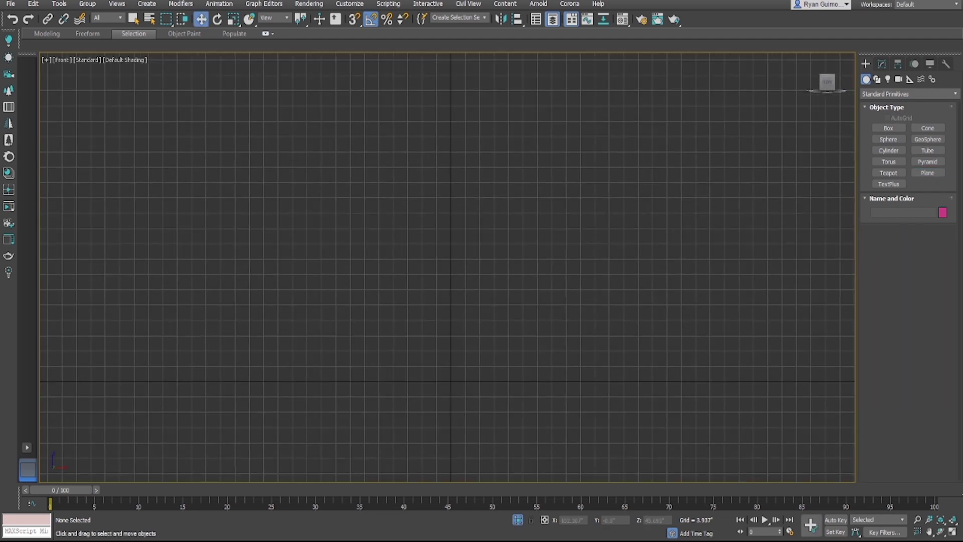
{"action": "left_click", "coordinate": [923, 173]}
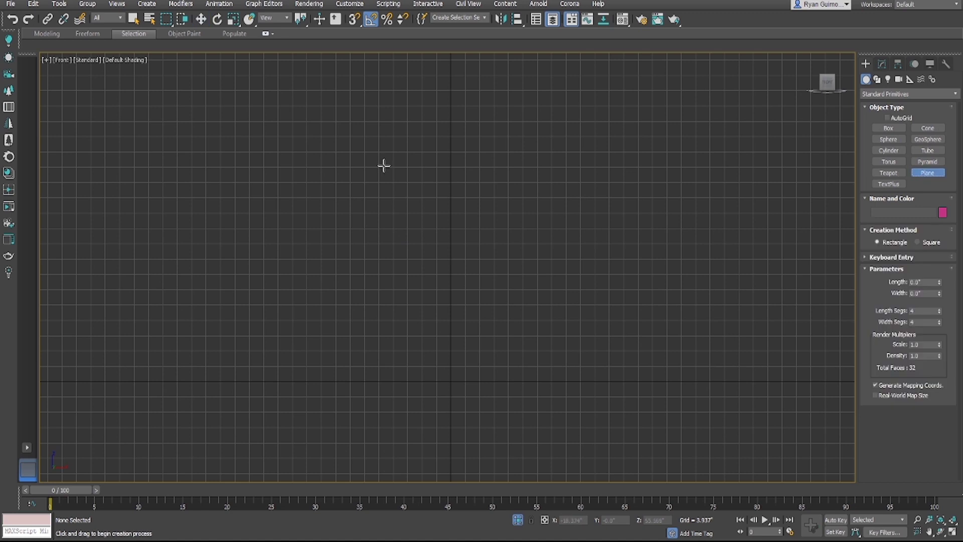
{"action": "left_click_drag", "start_coordinate": [367, 159], "coordinate": [538, 381]}
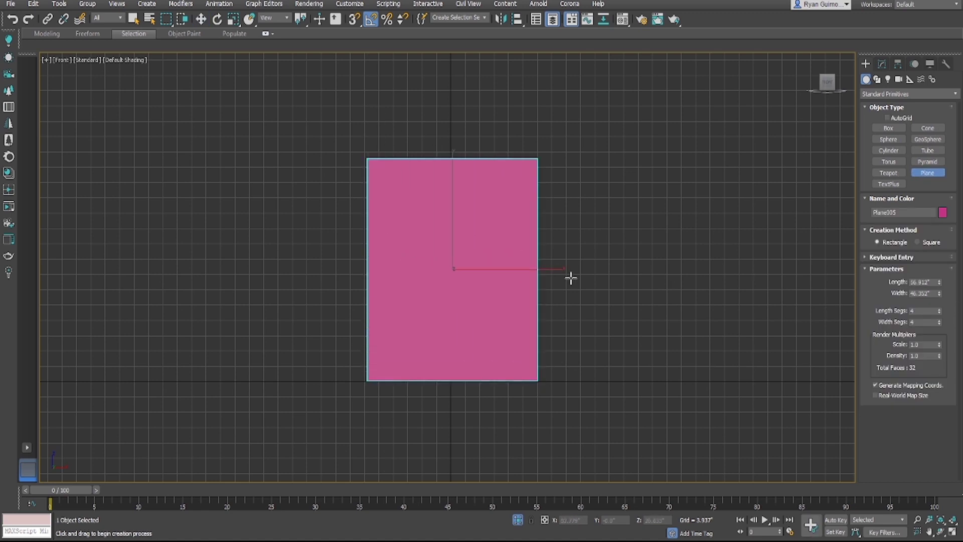
{"action": "middle_click_drag", "start_coordinate": [571, 278], "coordinate": [587, 263]}
{"action": "right_click", "coordinate": [587, 263]}
Step: Set the plane's length to 11" and its width to 5"
{"action": "left_click", "coordinate": [882, 64]}
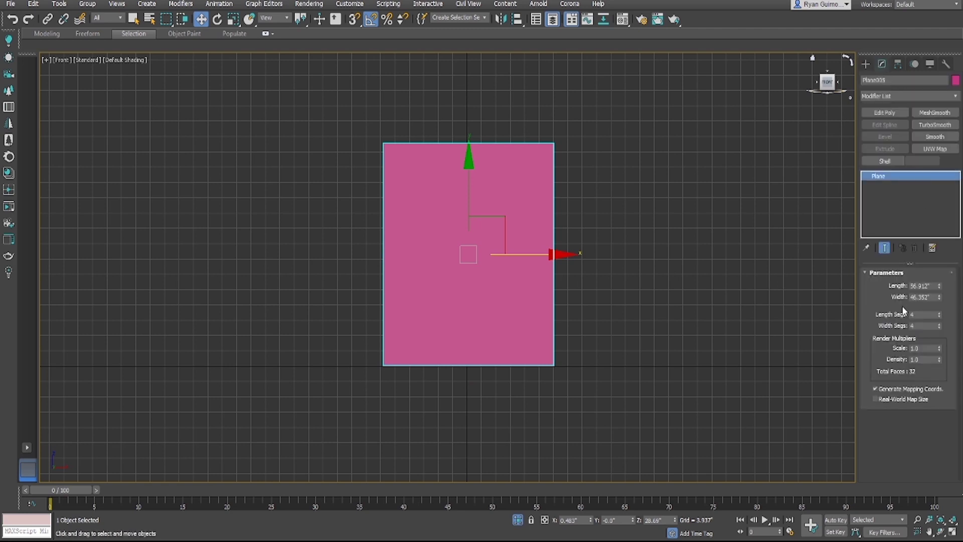
{"action": "double_click", "coordinate": [934, 286]}
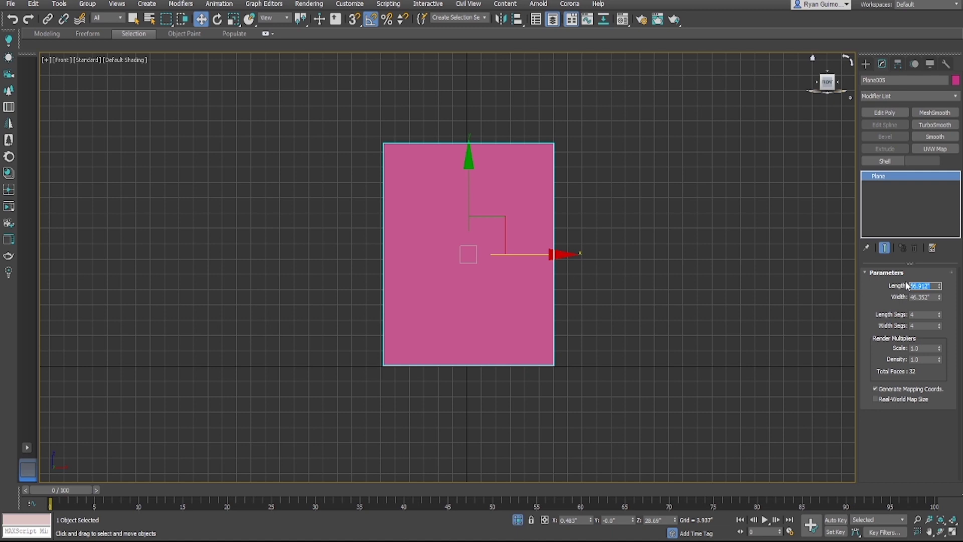
{"action": "type", "text": "11"}
{"action": "key", "text": "Tab"}
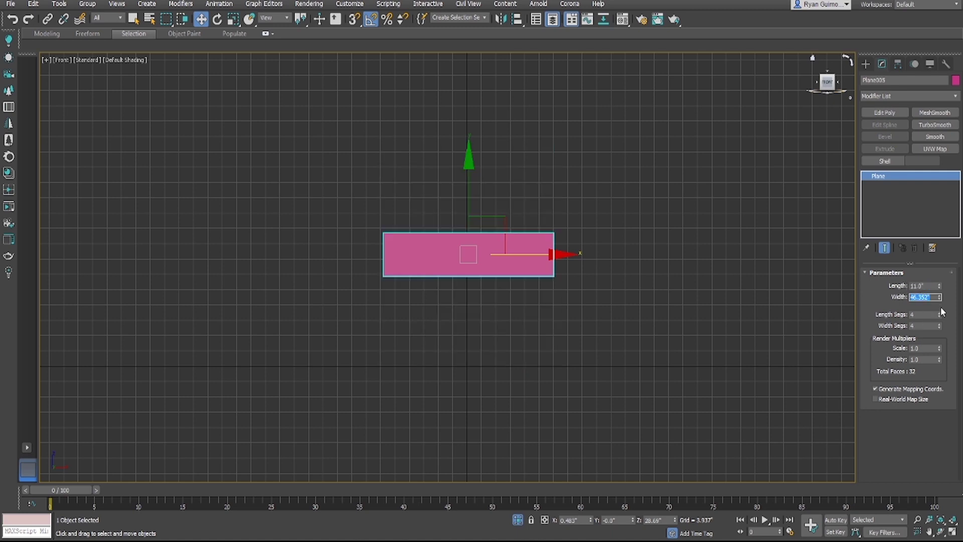
{"action": "type", "text": "5"}
{"action": "key", "text": "Return"}
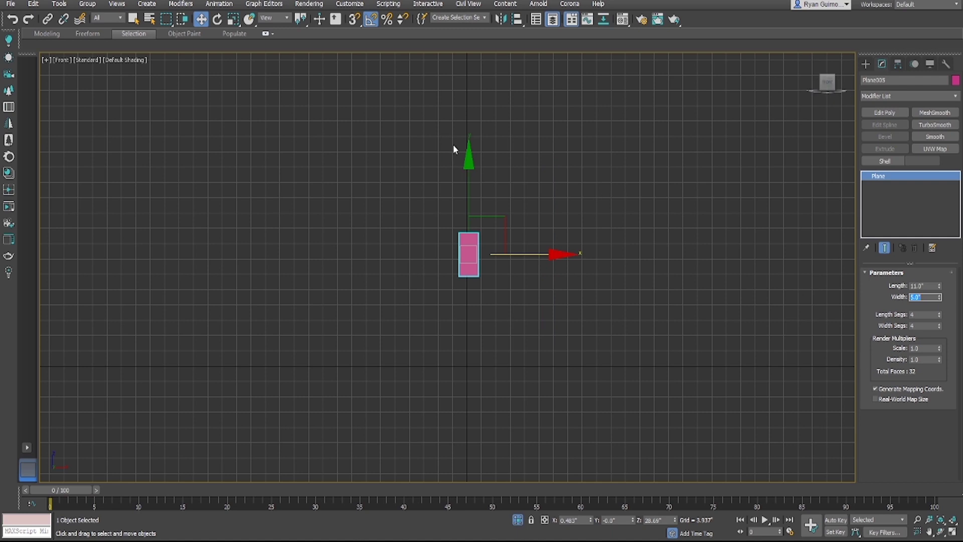
Step: Move the plane down so its bottom edge rests on the ground line, and set its X position to 0
{"action": "left_click_drag", "start_coordinate": [473, 168], "coordinate": [461, 255]}
{"action": "scroll", "coordinate": [445, 376], "scroll_direction": "up", "scroll_amount": 2}
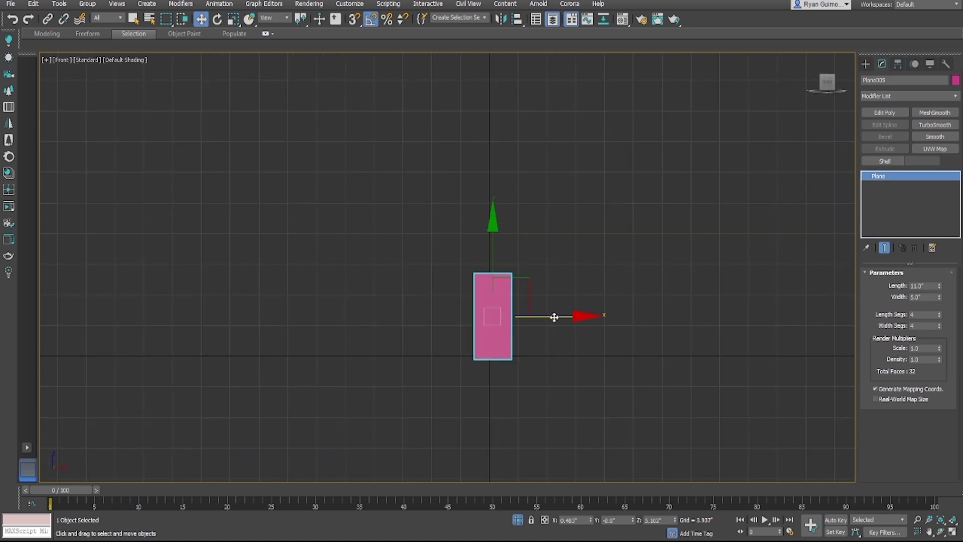
{"action": "scroll", "coordinate": [539, 318], "scroll_direction": "up", "scroll_amount": 5}
{"action": "middle_click_drag", "start_coordinate": [371, 367], "coordinate": [462, 248]}
{"action": "scroll", "coordinate": [492, 223], "scroll_direction": "down", "scroll_amount": 5}
{"action": "left_click_drag", "start_coordinate": [469, 218], "coordinate": [468, 208]}
{"action": "right_click", "coordinate": [592, 522]}
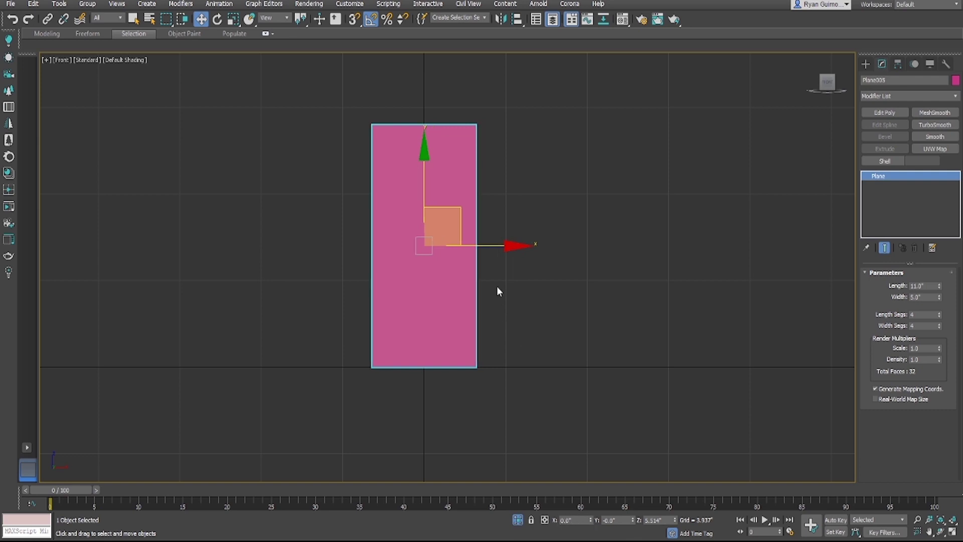
{"action": "middle_click_drag", "start_coordinate": [497, 286], "coordinate": [504, 312]}
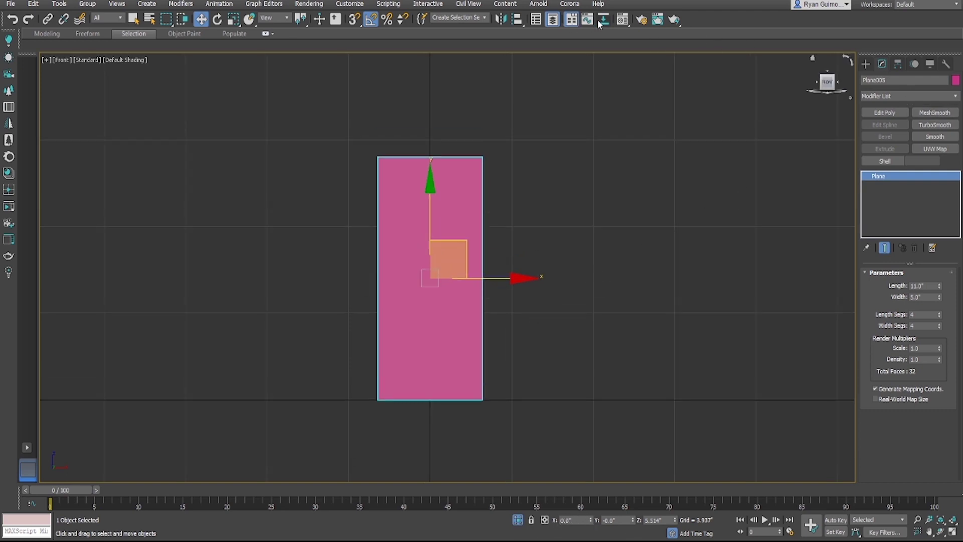
Step: Apply a material with the brown bottle reference image to the plane and show it in the viewport
{"action": "left_click", "coordinate": [623, 20]}
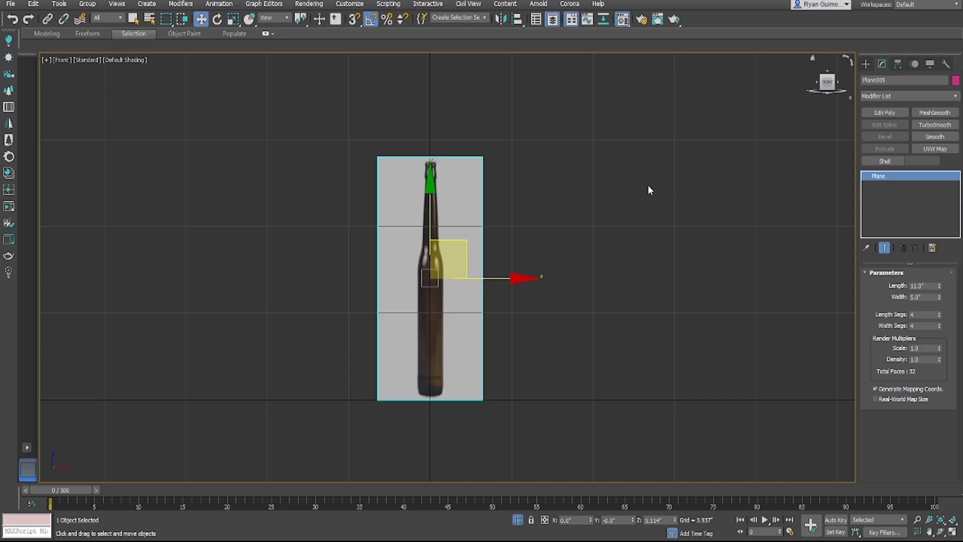
{"action": "scroll", "coordinate": [441, 326], "scroll_direction": "up", "scroll_amount": 5}
{"action": "scroll", "coordinate": [453, 302], "scroll_direction": "down", "scroll_amount": 2}
{"action": "middle_click_drag", "start_coordinate": [452, 302], "coordinate": [464, 321], "text": "alt"}
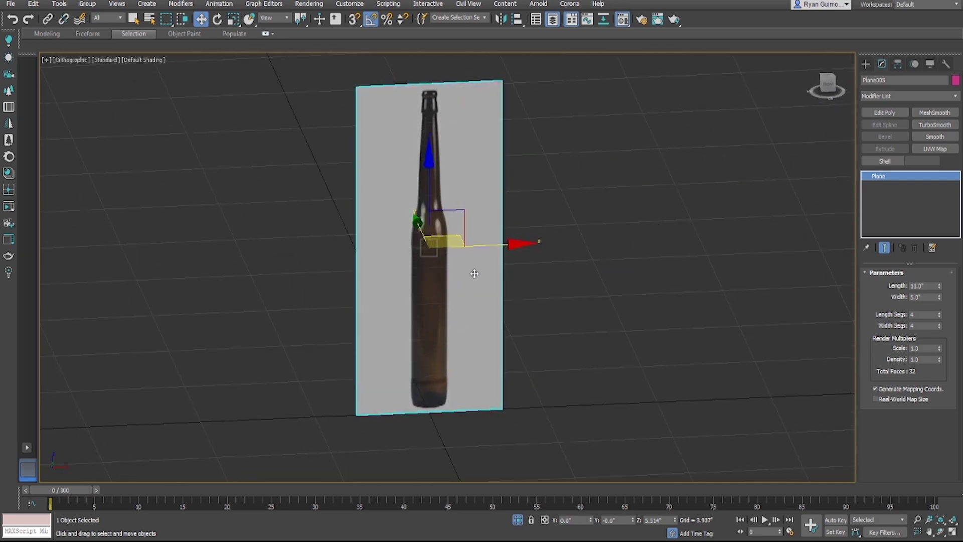
{"action": "mouse_move", "coordinate": [489, 276]}
{"action": "middle_mouse_down", "text": "alt"}
{"action": "mouse_move", "coordinate": [477, 258]}
{"action": "mouse_move", "coordinate": [474, 278]}
{"action": "middle_mouse_up", "text": "alt"}
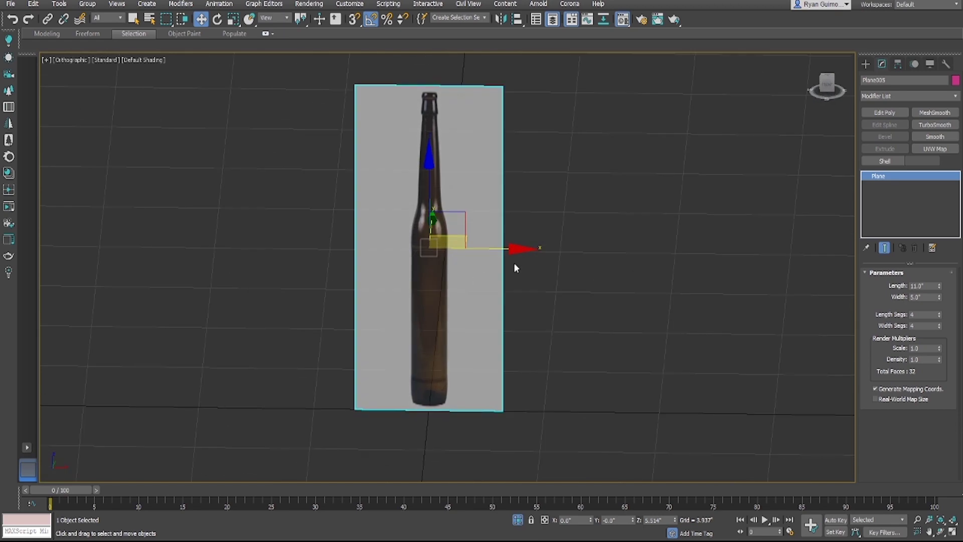
Step: Add a UVW Map modifier to the plane and fit its planar mapping to the bottle image's proportions, ending in the front view
{"action": "left_click", "coordinate": [934, 149]}
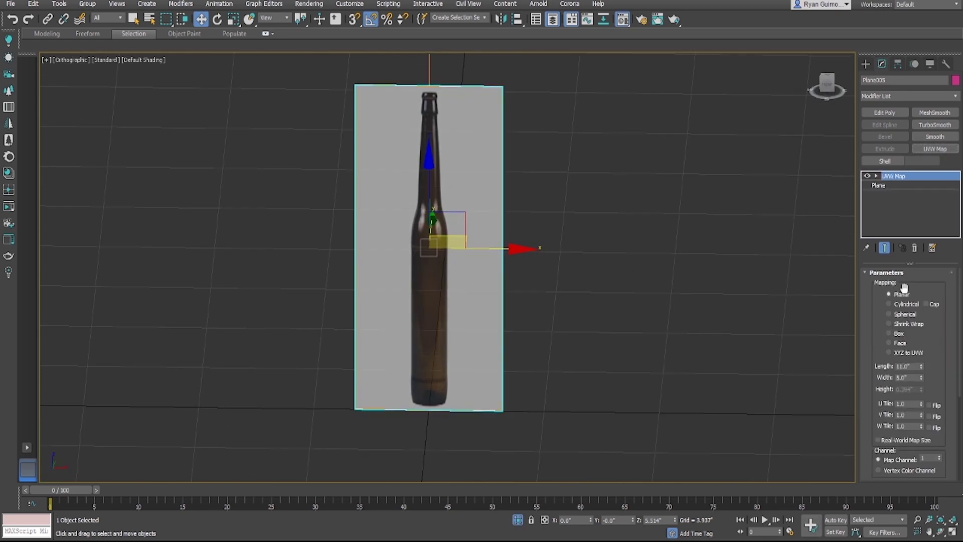
{"action": "scroll", "coordinate": [928, 350], "scroll_direction": "down", "scroll_amount": 5}
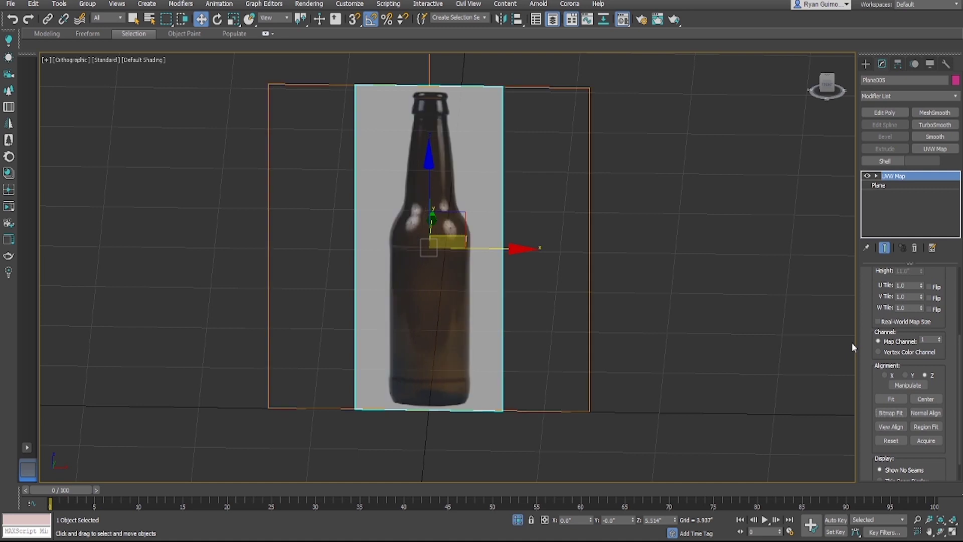
{"action": "key", "text": "f"}
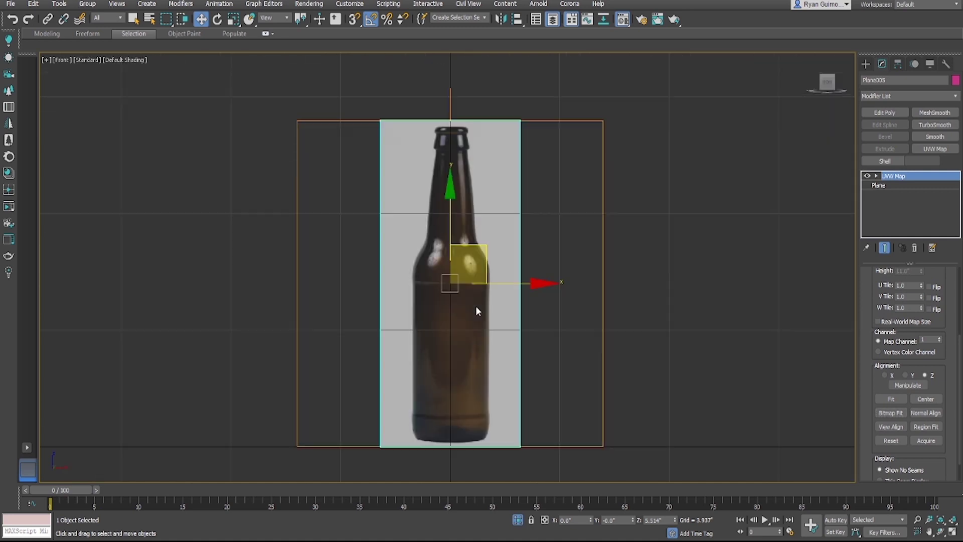
Step: Create a box about 0.52" wide beside the bottle in the front view and set its length to 9.5"
{"action": "middle_click_drag", "start_coordinate": [497, 305], "coordinate": [453, 302]}
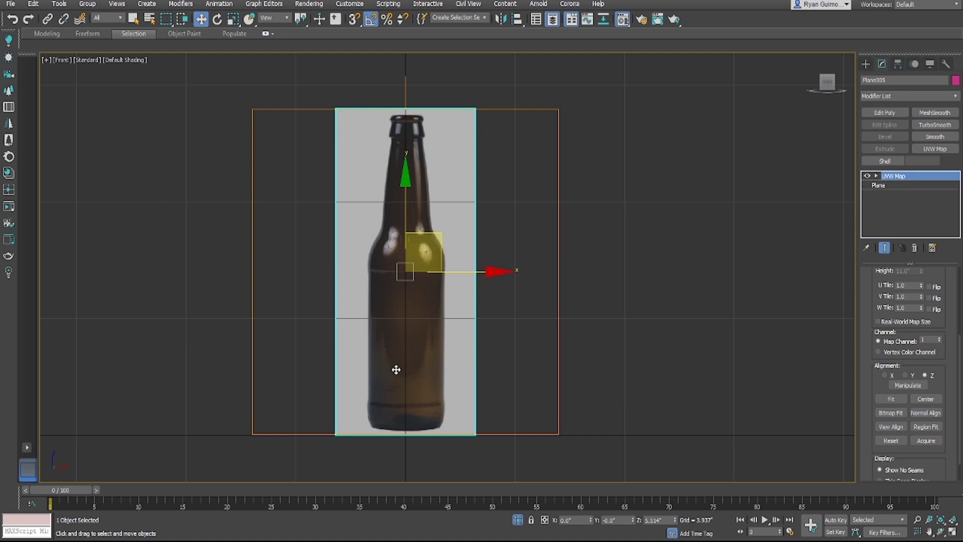
{"action": "middle_click_drag", "start_coordinate": [397, 370], "coordinate": [494, 323]}
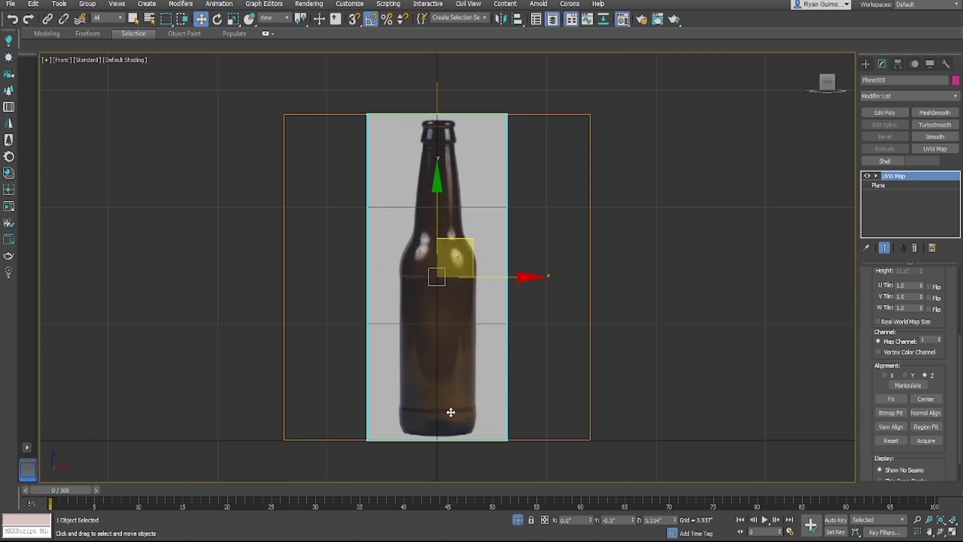
{"action": "middle_click_drag", "start_coordinate": [440, 368], "coordinate": [439, 318]}
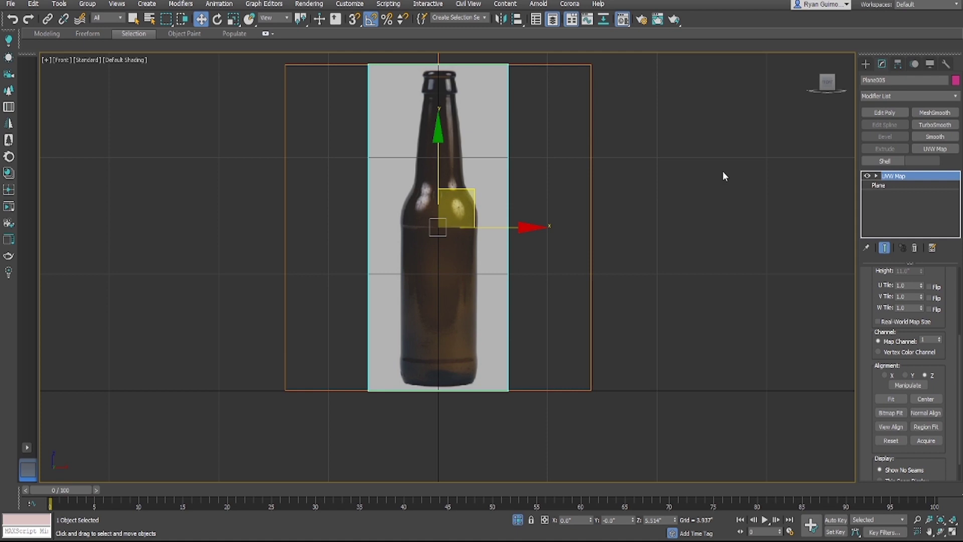
{"action": "left_click", "coordinate": [866, 63]}
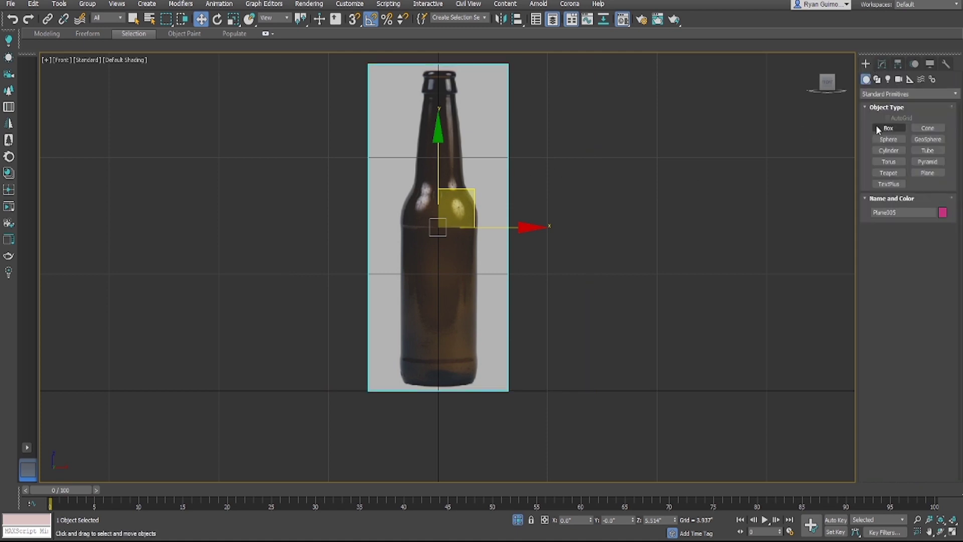
{"action": "left_click", "coordinate": [886, 128]}
{"action": "middle_click_drag", "start_coordinate": [568, 189], "coordinate": [533, 204]}
{"action": "left_click_drag", "start_coordinate": [486, 87], "coordinate": [502, 404]}
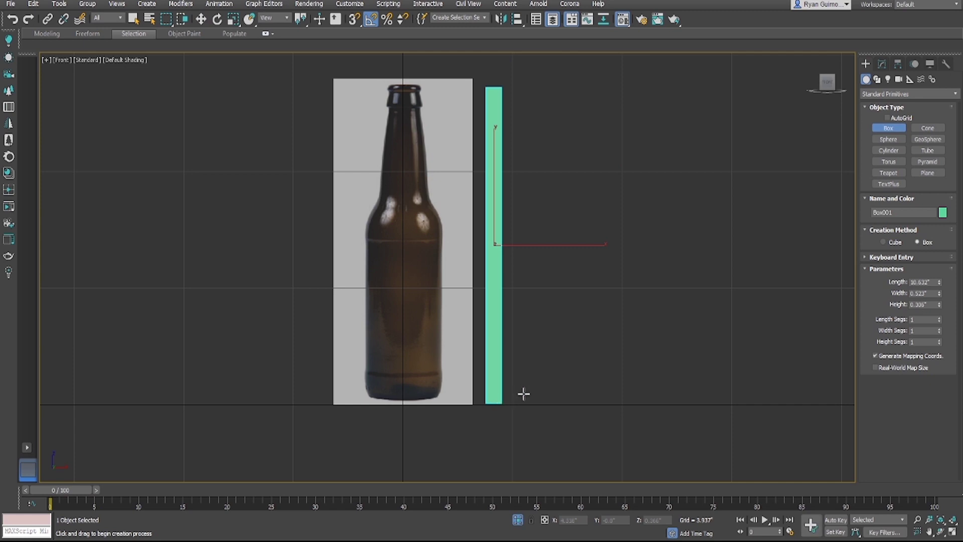
{"action": "left_click", "coordinate": [523, 393]}
{"action": "double_click", "coordinate": [920, 282]}
{"action": "type", "text": "9.5"}
{"action": "key", "text": "Return"}
Step: Move the box over the plane right beside the bottle, with its lower end level with the bottle's base
{"action": "middle_click_drag", "start_coordinate": [516, 341], "coordinate": [513, 326]}
{"action": "key", "text": "w"}
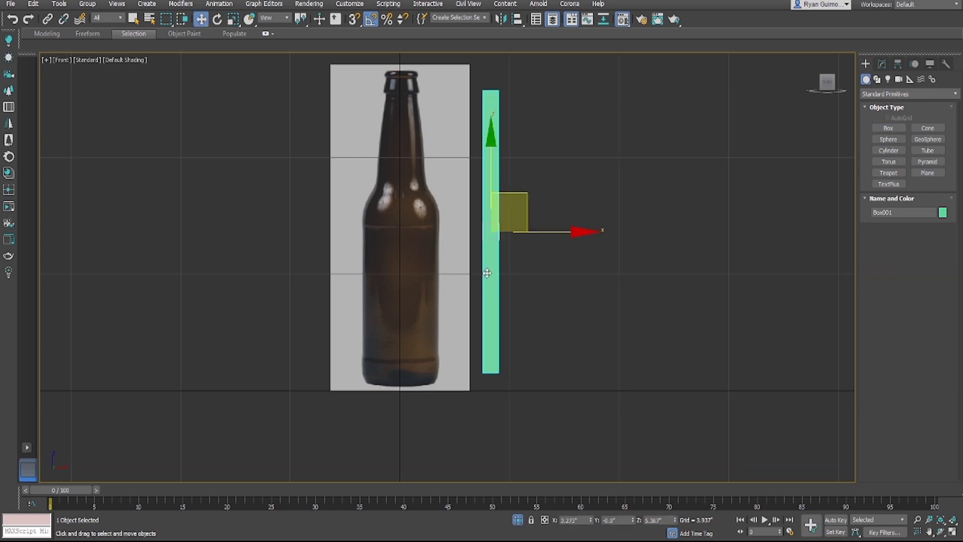
{"action": "left_click_drag", "start_coordinate": [525, 199], "coordinate": [482, 211]}
Step: Uniformly scale the plane's UVW Map gizmo down to about 87% to bring the bottle image closer to the box's length
{"action": "left_click", "coordinate": [412, 210]}
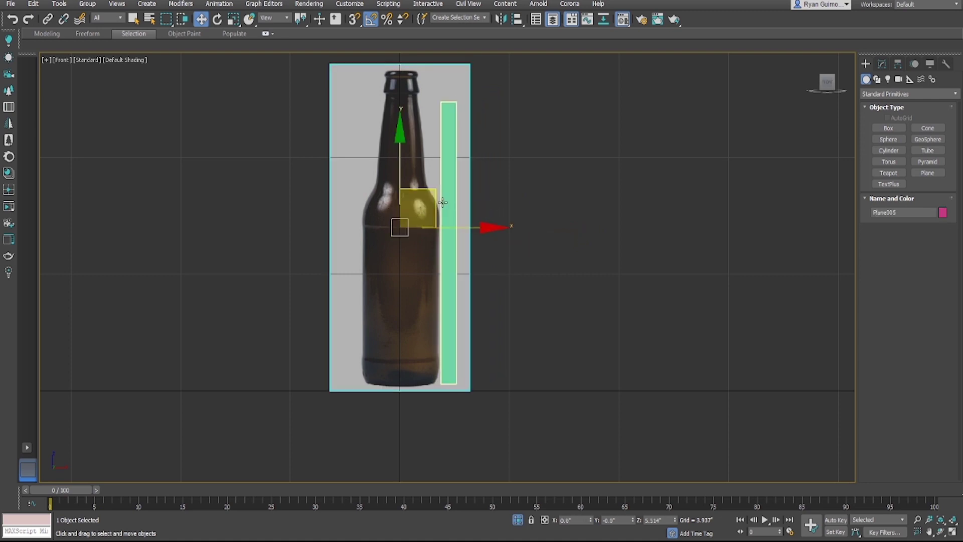
{"action": "key", "text": "r"}
{"action": "left_click", "coordinate": [881, 64]}
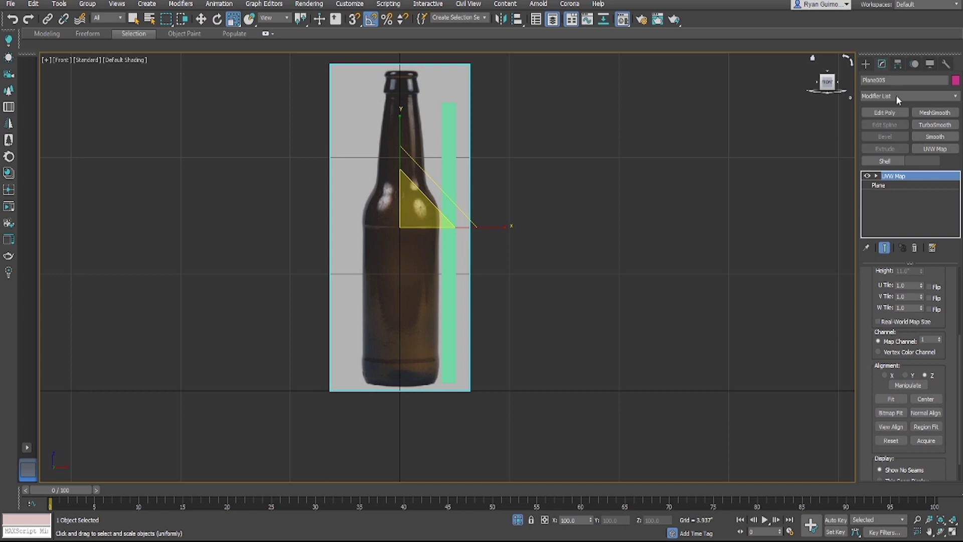
{"action": "left_click", "coordinate": [876, 175]}
{"action": "left_click", "coordinate": [895, 185]}
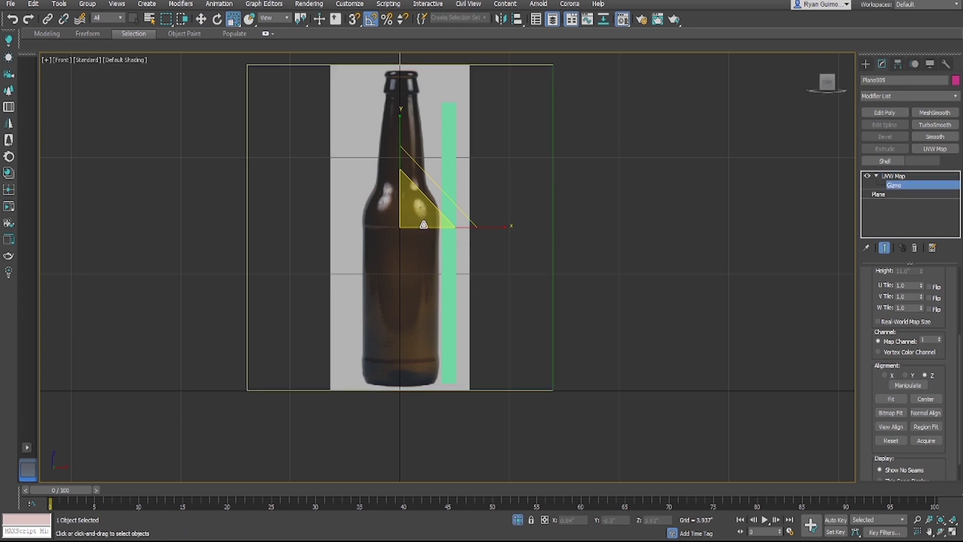
{"action": "left_click_drag", "start_coordinate": [422, 214], "coordinate": [423, 220]}
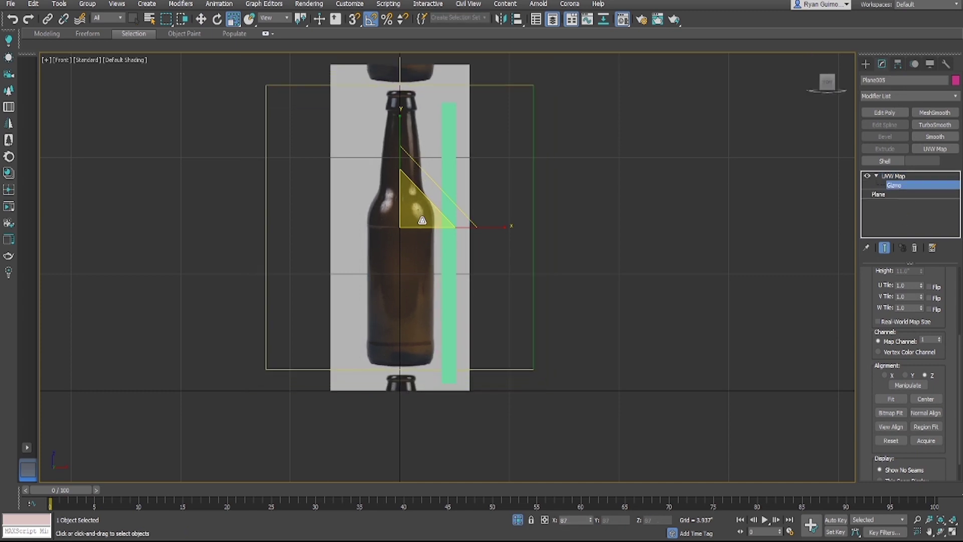
Step: Move the mapping gizmo down and enlarge it slightly so the bottle's height matches the box, then leave gizmo editing and deselect
{"action": "key", "text": "w"}
{"action": "left_click_drag", "start_coordinate": [400, 137], "coordinate": [400, 151]}
{"action": "key", "text": "e"}
{"action": "key", "text": "r"}
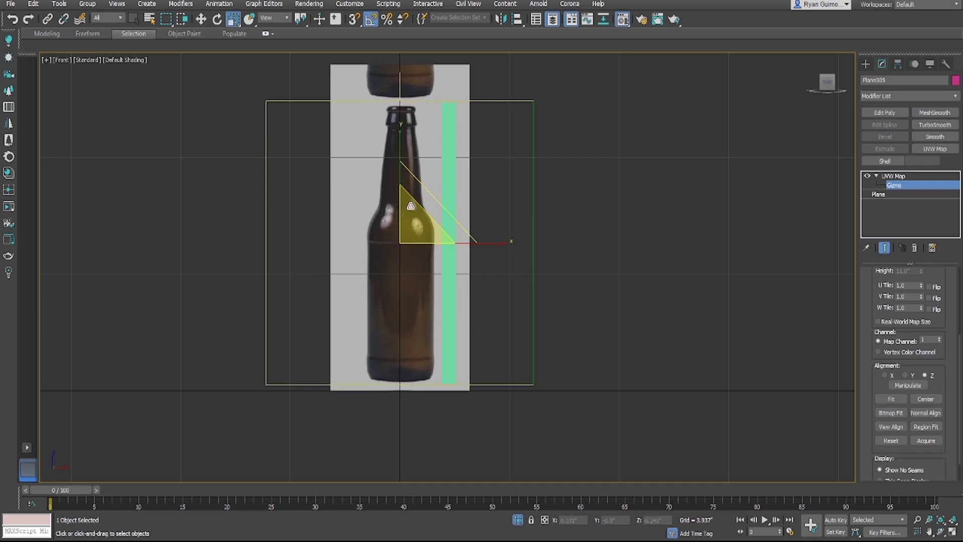
{"action": "left_click_drag", "start_coordinate": [410, 207], "coordinate": [410, 206]}
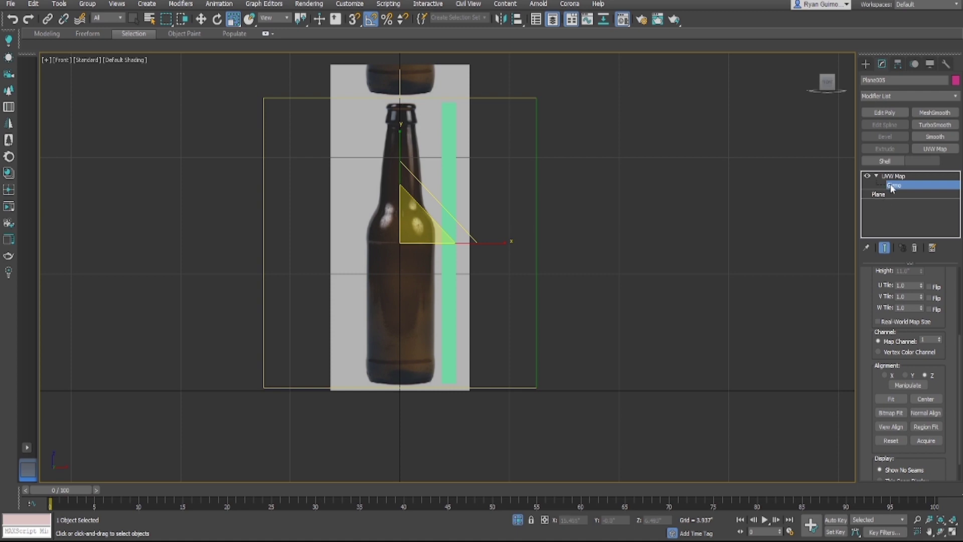
{"action": "left_click", "coordinate": [892, 186]}
{"action": "left_click", "coordinate": [549, 272]}
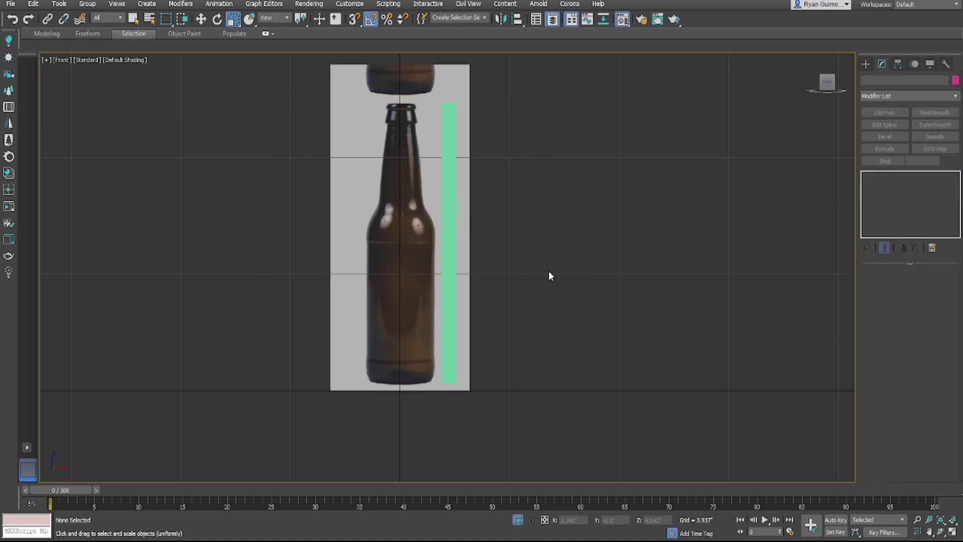
Step: Delete the box used as the height guide
{"action": "left_click", "coordinate": [447, 259]}
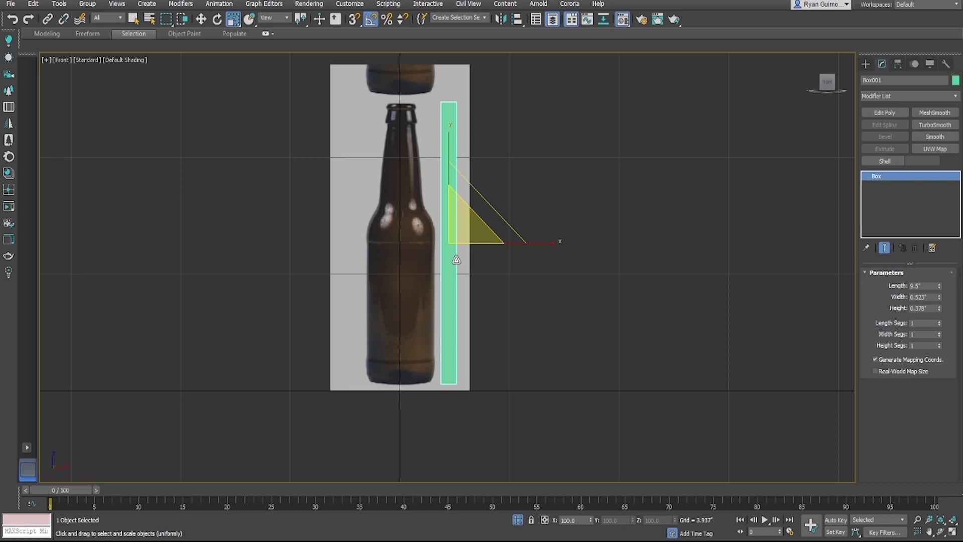
{"action": "key", "text": "w"}
{"action": "key", "text": "Delete"}
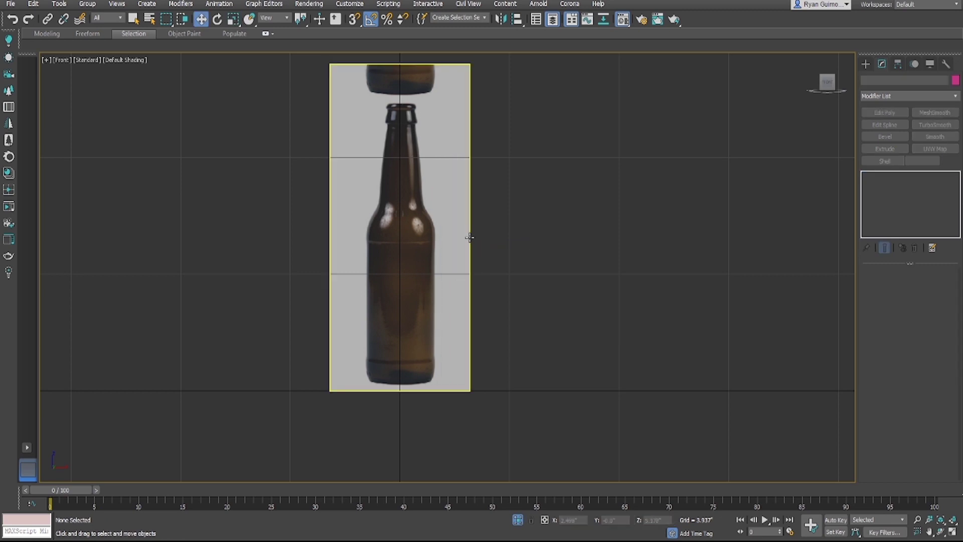
Step: Shift the reference plane about -0.06" along X to centre the bottle body on the vertical grid axis
{"action": "scroll", "coordinate": [425, 121], "scroll_direction": "up", "scroll_amount": 1}
{"action": "left_click", "coordinate": [490, 240]}
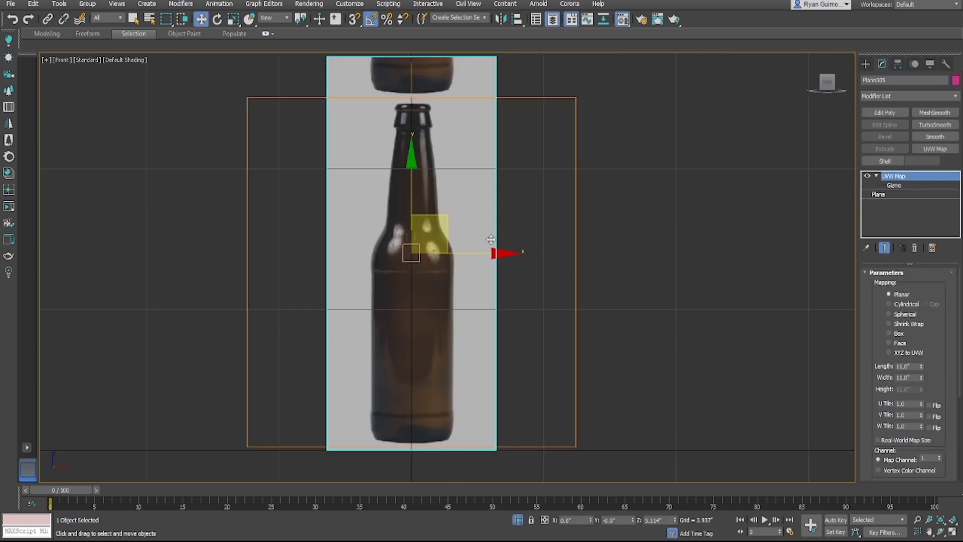
{"action": "middle_click_drag", "start_coordinate": [522, 189], "coordinate": [526, 199]}
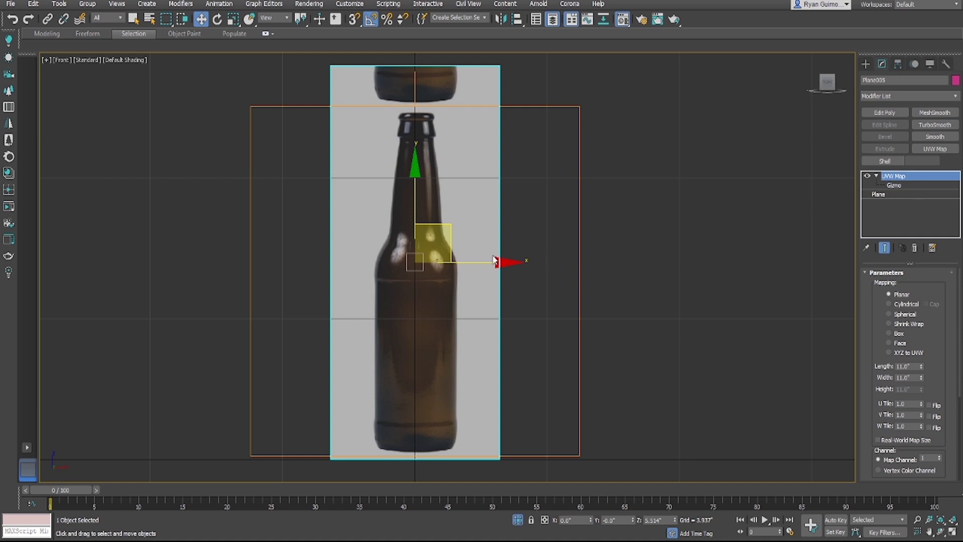
{"action": "scroll", "coordinate": [399, 272], "scroll_direction": "up", "scroll_amount": 2}
{"action": "middle_click_drag", "start_coordinate": [400, 273], "coordinate": [374, 170]}
{"action": "middle_click_drag", "start_coordinate": [443, 315], "coordinate": [452, 300]}
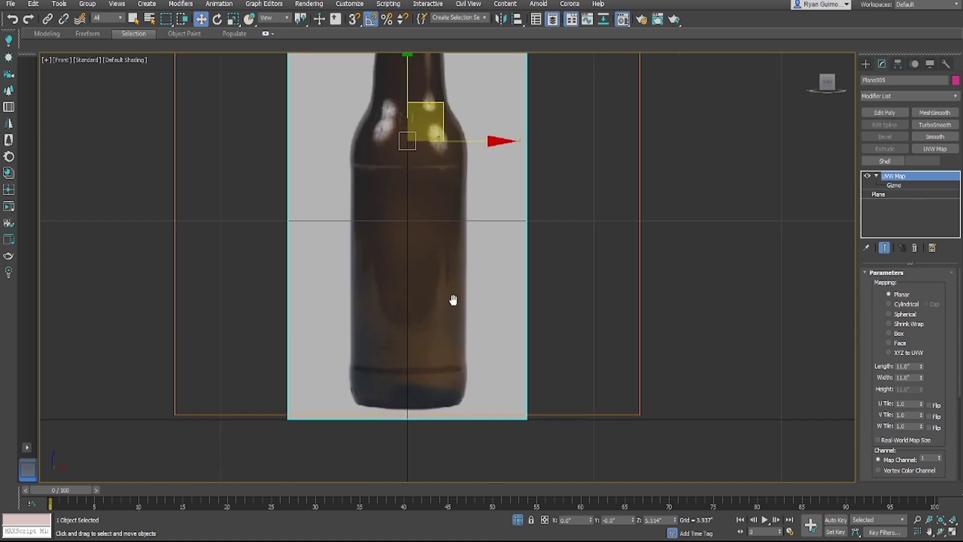
{"action": "scroll", "coordinate": [392, 131], "scroll_direction": "up", "scroll_amount": 2}
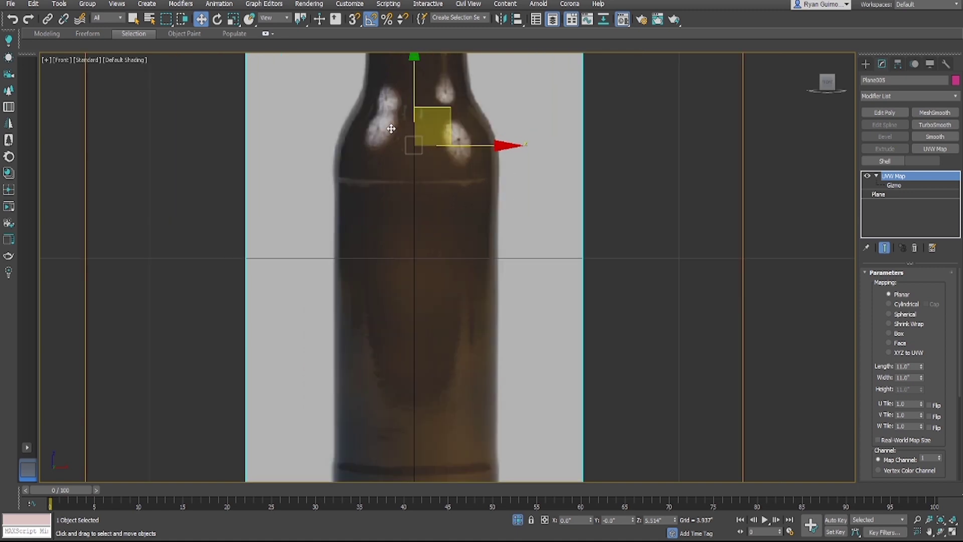
{"action": "middle_click_drag", "start_coordinate": [390, 139], "coordinate": [428, 155]}
{"action": "scroll", "coordinate": [524, 139], "scroll_direction": "down", "scroll_amount": 2}
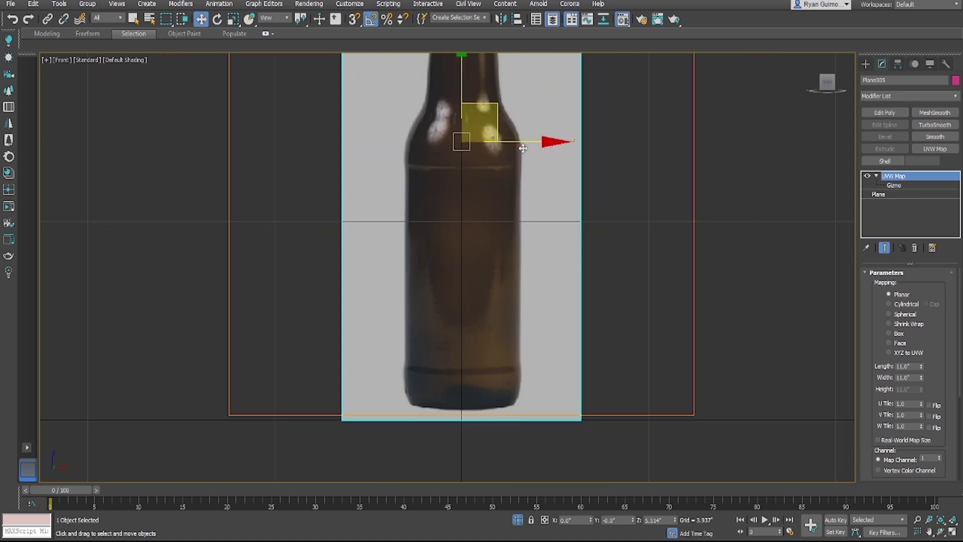
{"action": "middle_click_drag", "start_coordinate": [552, 200], "coordinate": [540, 296]}
{"action": "scroll", "coordinate": [470, 261], "scroll_direction": "up", "scroll_amount": 2}
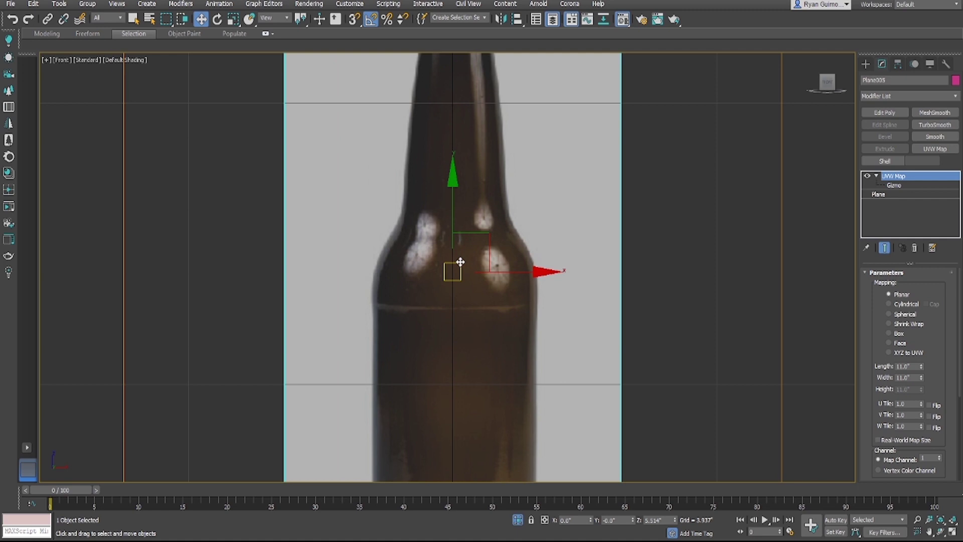
{"action": "left_click_drag", "start_coordinate": [542, 271], "coordinate": [544, 271]}
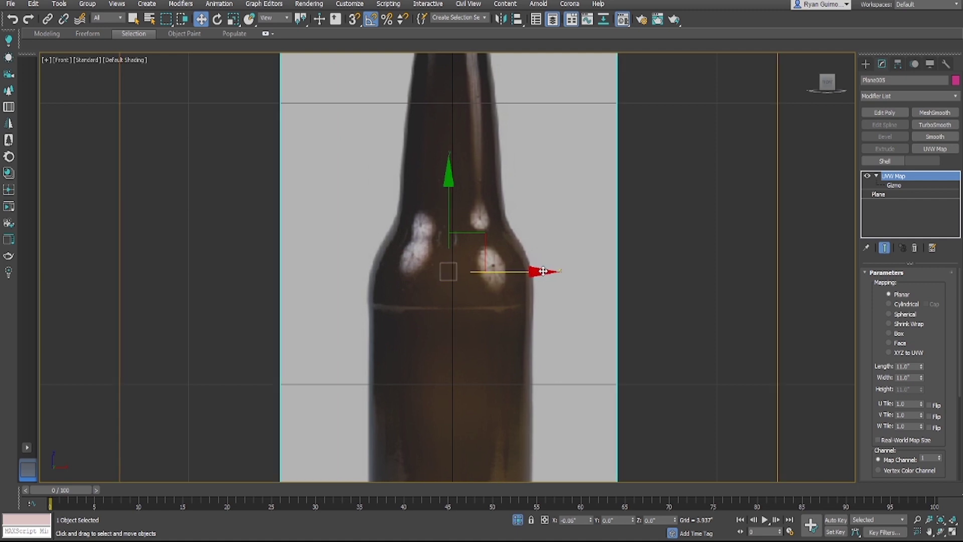
Step: Nudge the plane back about 0.016" along X to centre the bottle's neck and lip on the vertical axis
{"action": "middle_click_drag", "start_coordinate": [533, 171], "coordinate": [531, 308]}
{"action": "scroll", "coordinate": [456, 116], "scroll_direction": "up", "scroll_amount": 2}
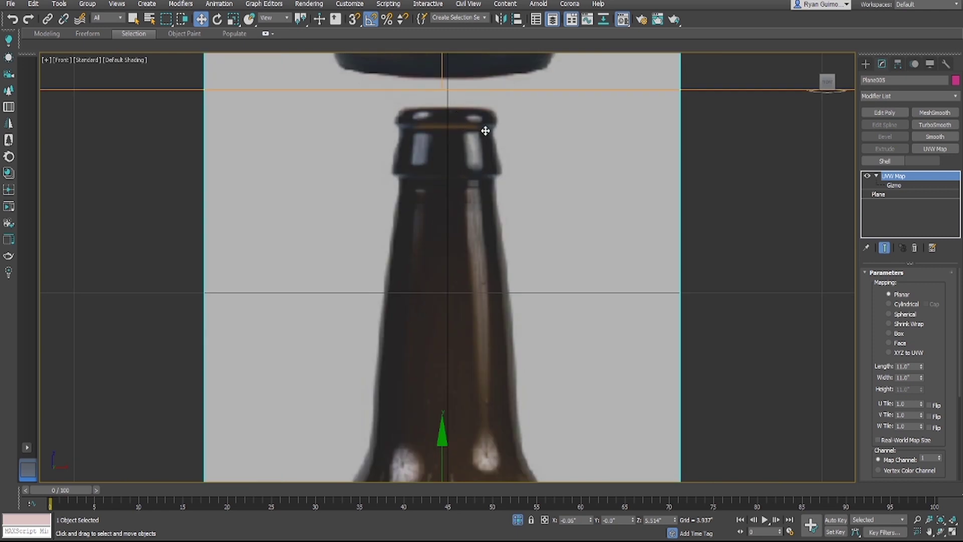
{"action": "left_click_drag", "start_coordinate": [485, 131], "coordinate": [487, 131]}
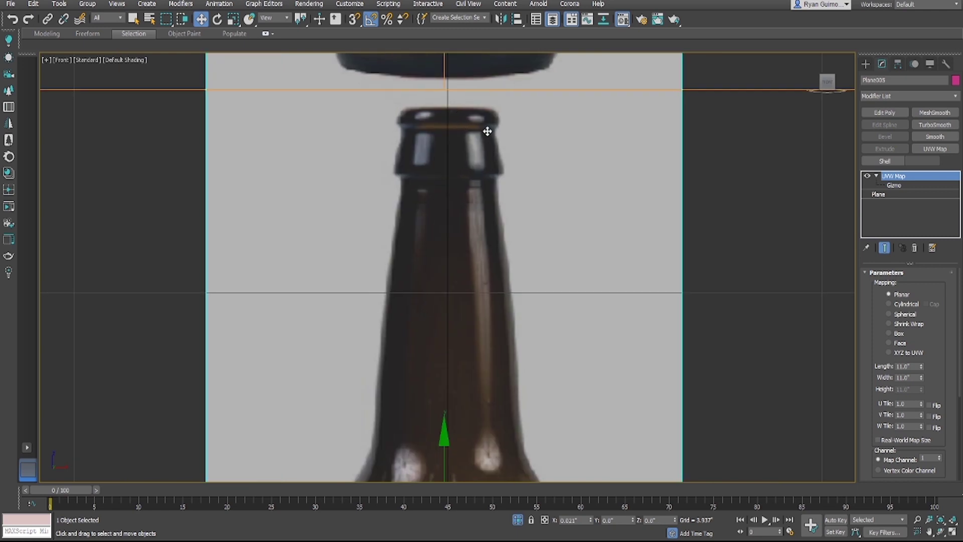
{"action": "left_click_drag", "start_coordinate": [487, 132], "coordinate": [487, 133]}
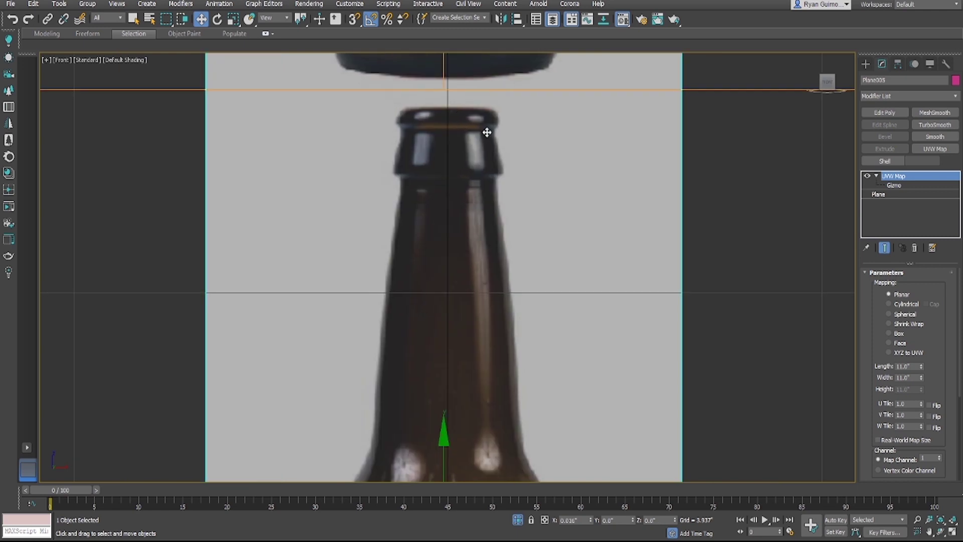
Step: Check the bottle's base against the centre axis and ground line, and preview the plane in see-through display
{"action": "scroll", "coordinate": [480, 152], "scroll_direction": "down", "scroll_amount": 7}
{"action": "middle_click_drag", "start_coordinate": [524, 374], "coordinate": [499, 306]}
{"action": "scroll", "coordinate": [459, 316], "scroll_direction": "up", "scroll_amount": 5}
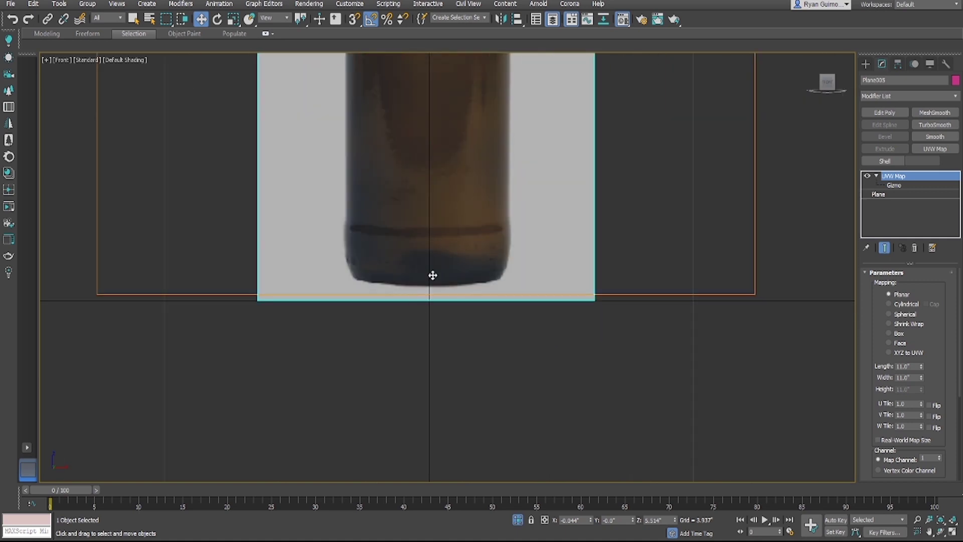
{"action": "scroll", "coordinate": [542, 286], "scroll_direction": "down", "scroll_amount": 4}
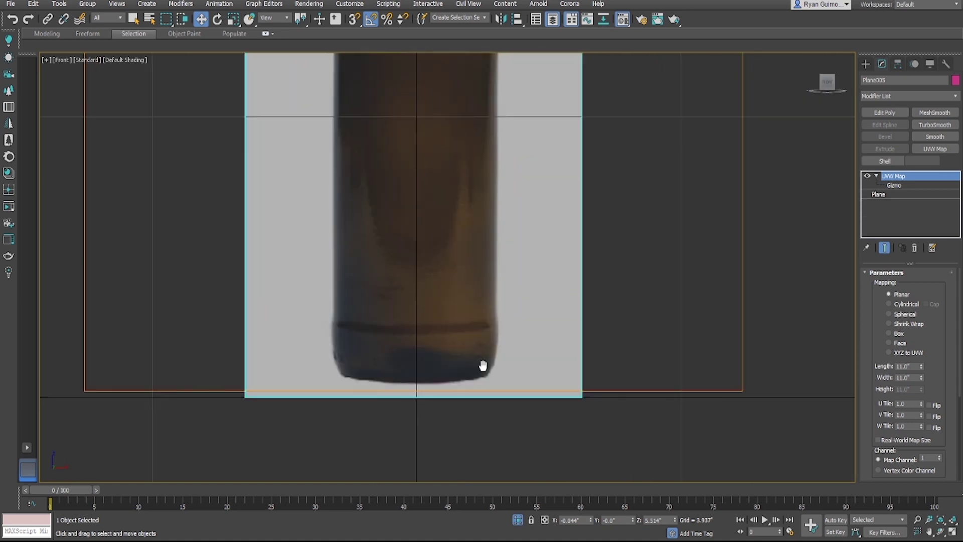
{"action": "left_click", "coordinate": [876, 175]}
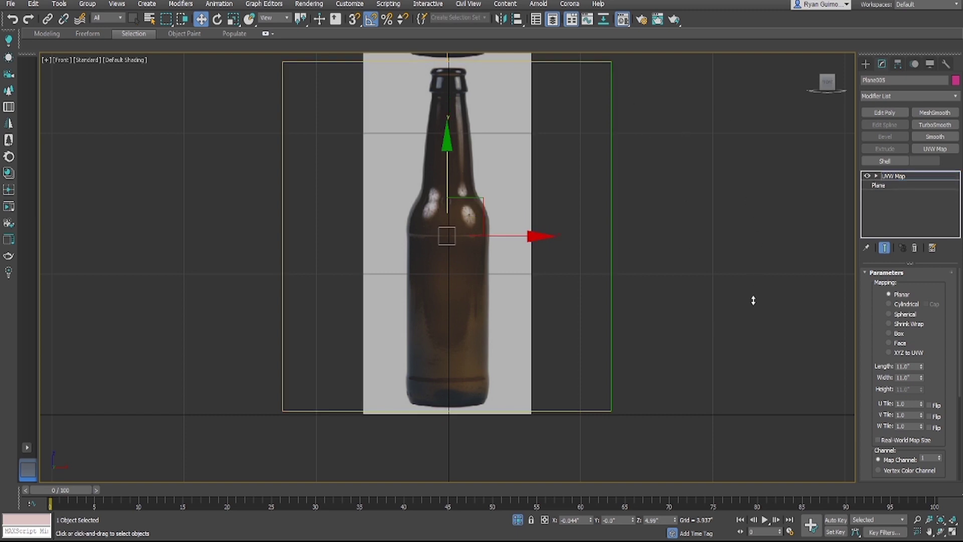
{"action": "key", "text": "alt+x"}
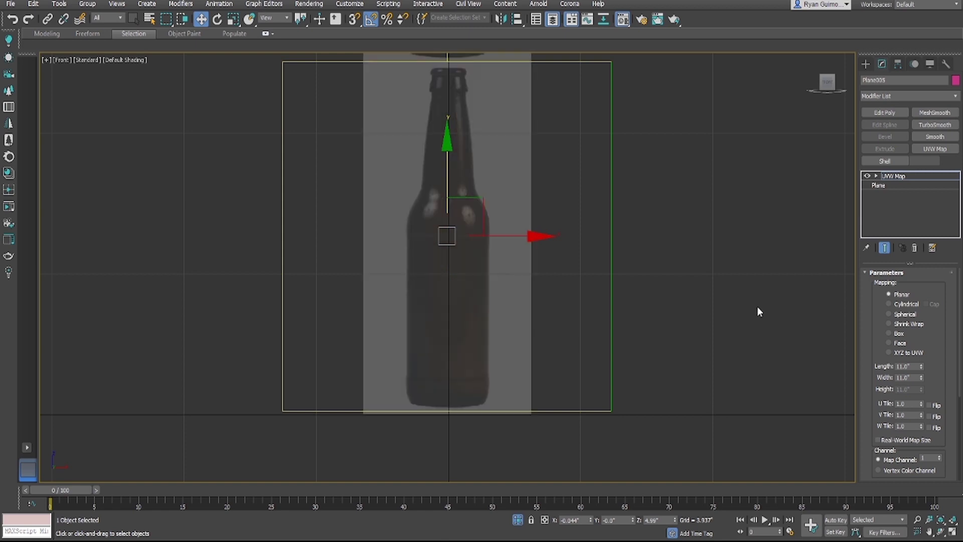
{"action": "key", "text": "alt+x"}
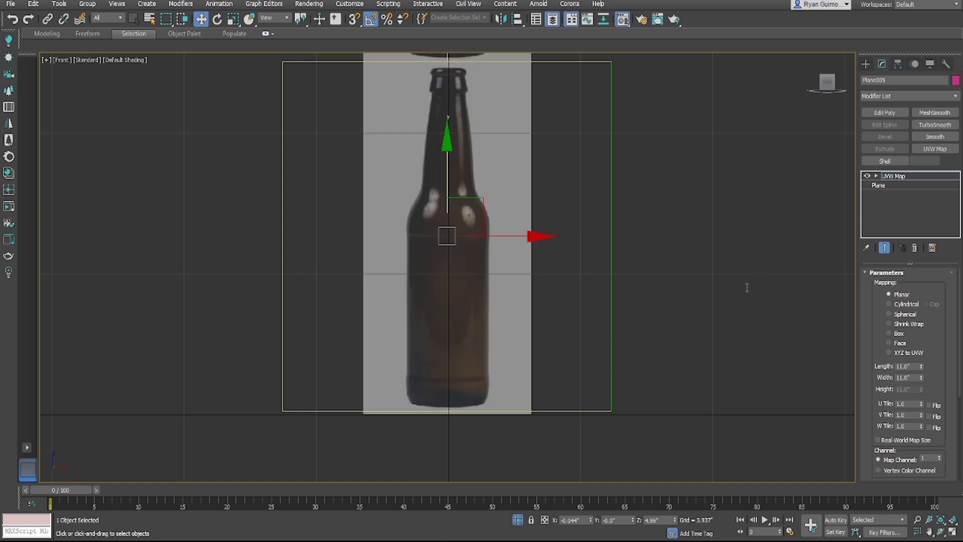
{"action": "key", "text": "alt+x"}
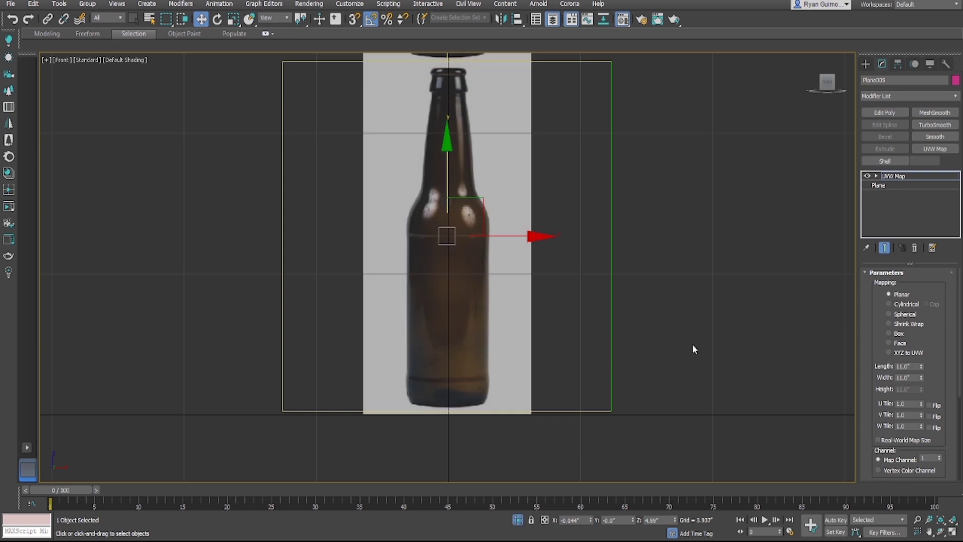
Step: Leave gizmo editing, move the whole reference plane back about 2.91" along Y, and return to the front view
{"action": "middle_click_drag", "start_coordinate": [454, 324], "coordinate": [421, 355], "text": "alt"}
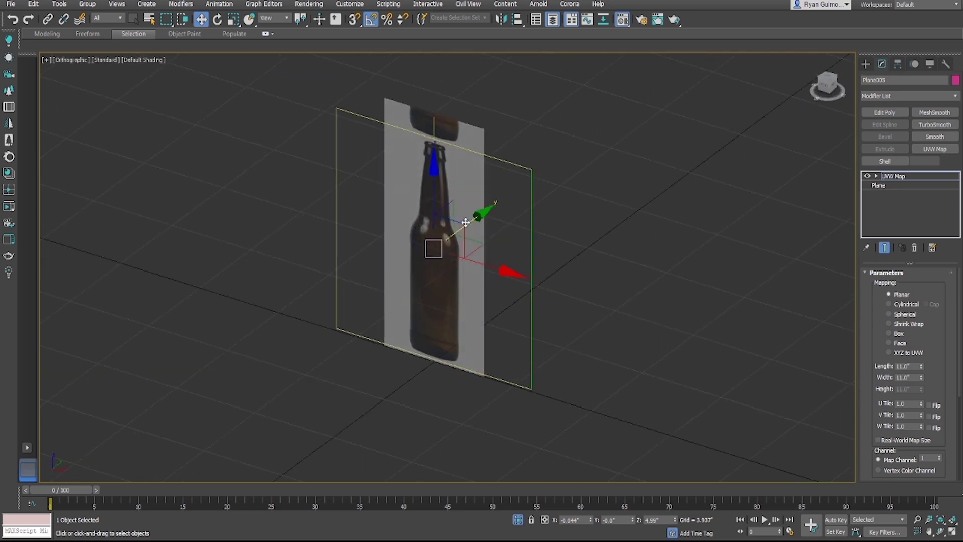
{"action": "left_click_drag", "start_coordinate": [477, 217], "coordinate": [517, 191]}
{"action": "key", "text": "ctrl+z"}
{"action": "left_click", "coordinate": [931, 176]}
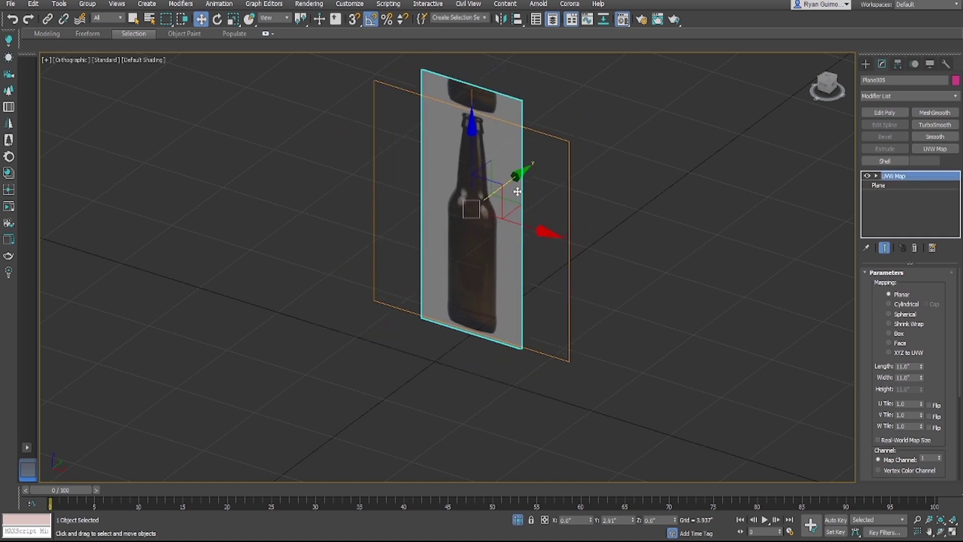
{"action": "key", "text": "f"}
{"action": "scroll", "coordinate": [458, 242], "scroll_direction": "up", "scroll_amount": 7}
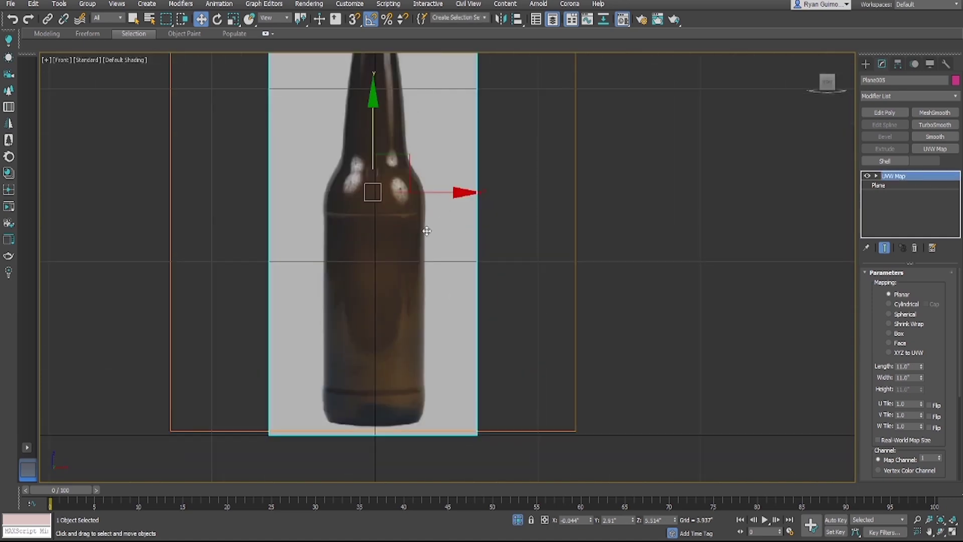
{"action": "middle_click_drag", "start_coordinate": [426, 232], "coordinate": [465, 286]}
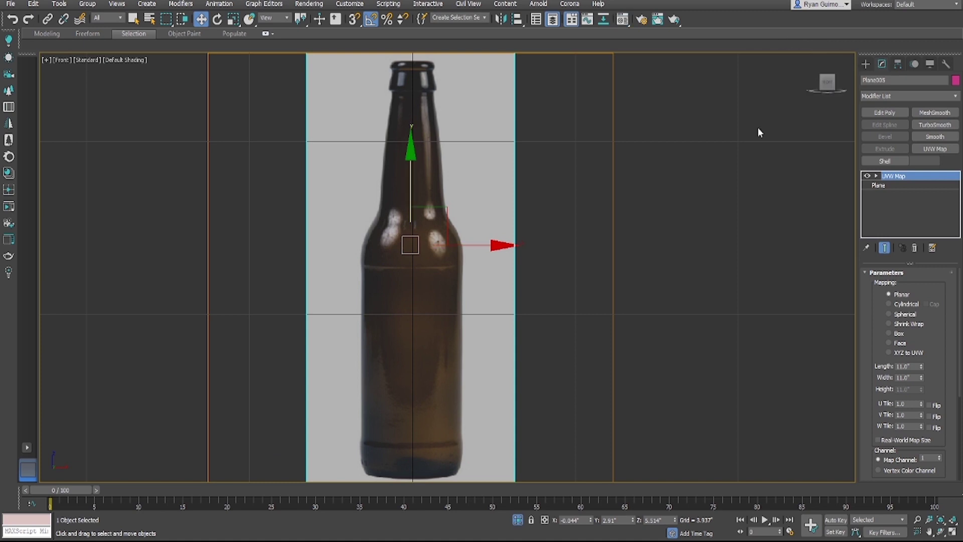
Step: Start a spline with the Line tool at the bottle's base centre and run it about 1.1" horizontally to the base's outer corner
{"action": "left_click", "coordinate": [865, 64]}
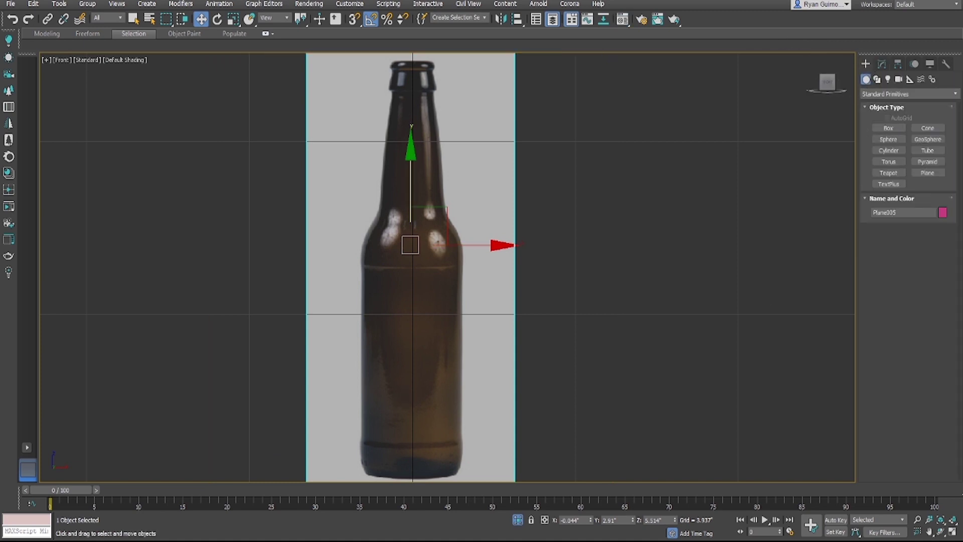
{"action": "left_click", "coordinate": [877, 80]}
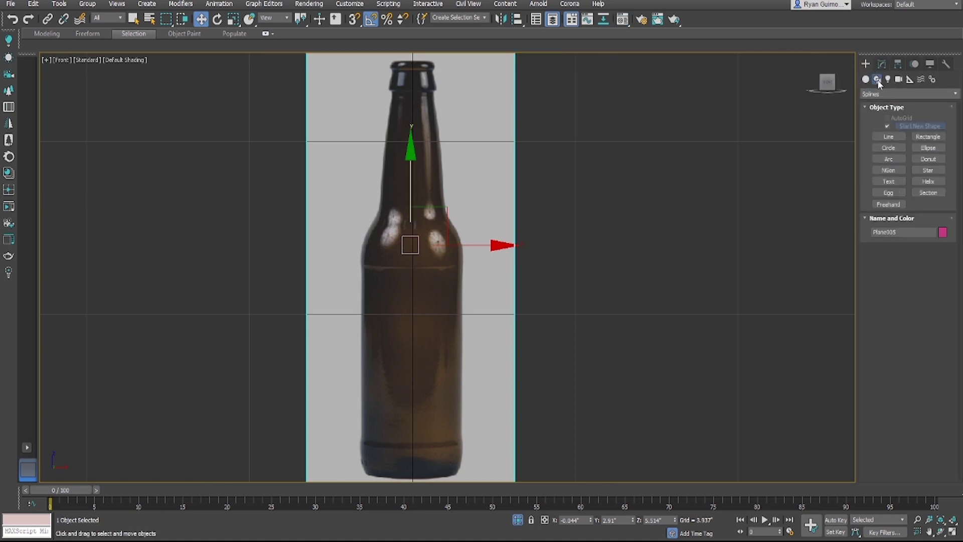
{"action": "left_click", "coordinate": [884, 138]}
{"action": "middle_click_drag", "start_coordinate": [516, 320], "coordinate": [535, 222]}
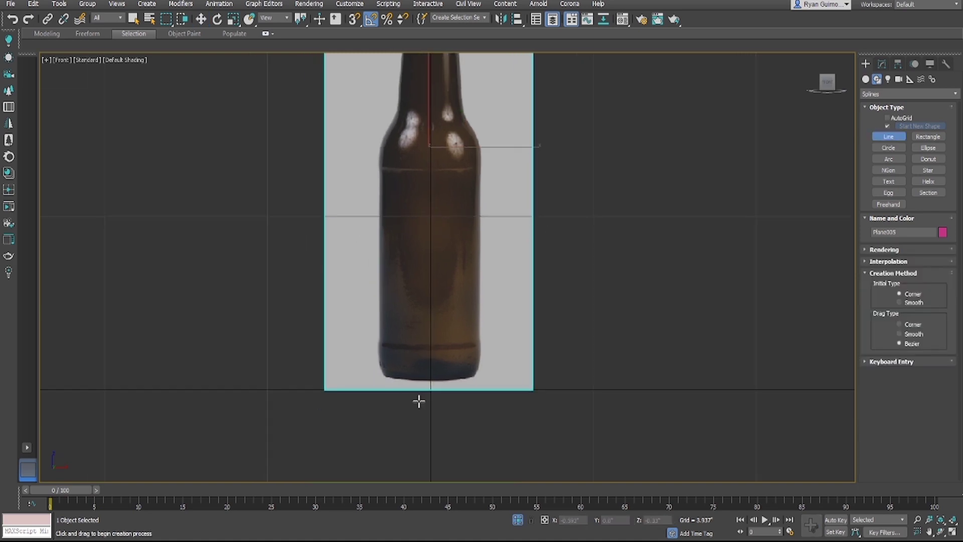
{"action": "scroll", "coordinate": [453, 362], "scroll_direction": "up", "scroll_amount": 5}
{"action": "middle_click_drag", "start_coordinate": [519, 314], "coordinate": [525, 285]}
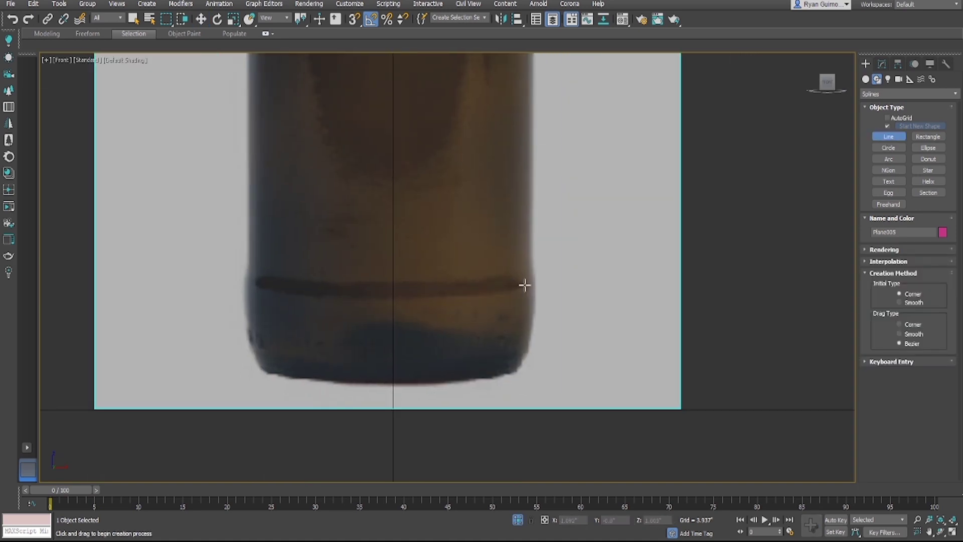
{"action": "left_click", "coordinate": [393, 383]}
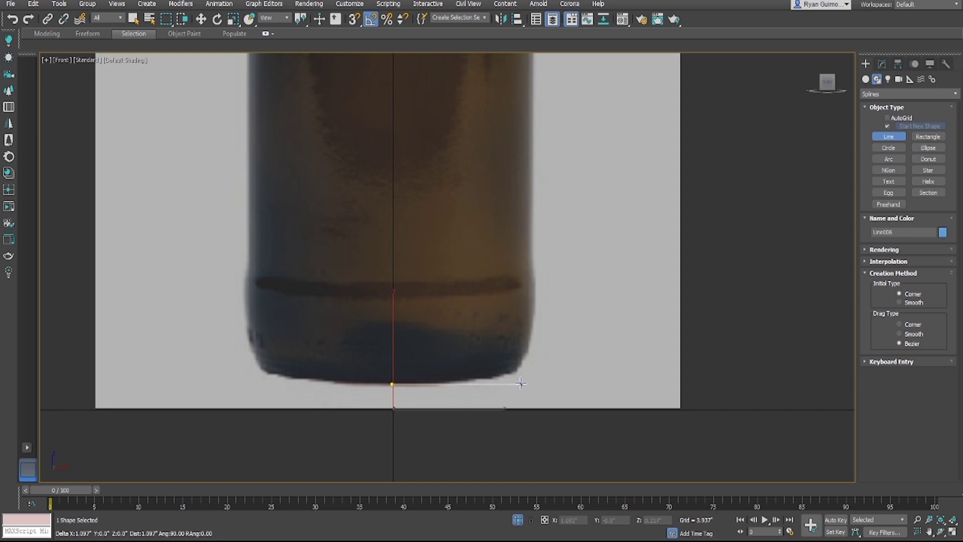
{"action": "left_click", "coordinate": [517, 384]}
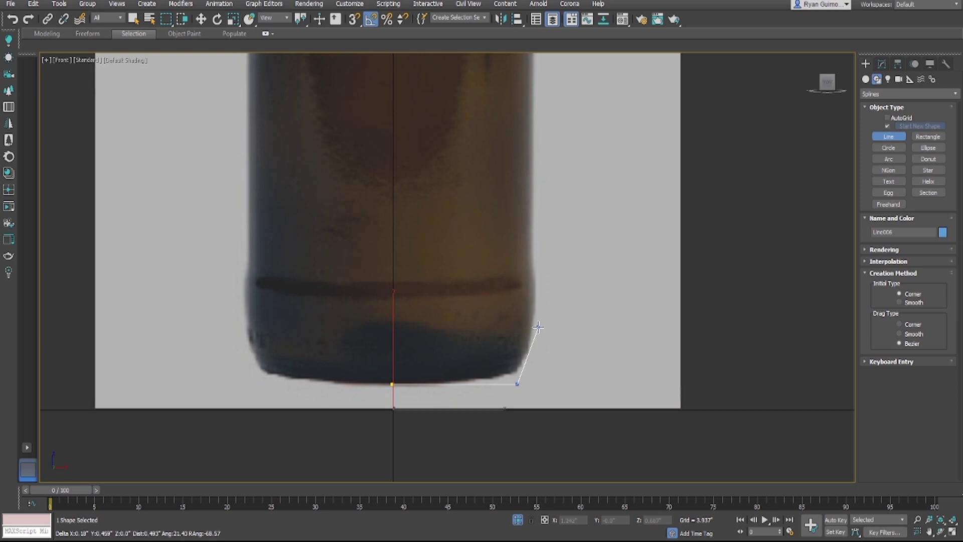
{"action": "left_click", "coordinate": [531, 347]}
{"action": "left_click", "coordinate": [538, 316]}
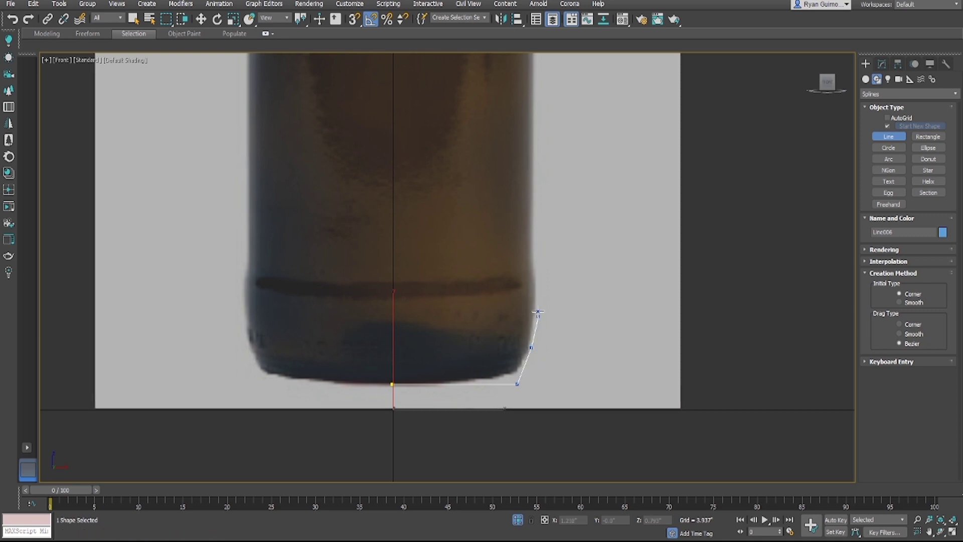
{"action": "left_click", "coordinate": [536, 304]}
{"action": "left_click", "coordinate": [539, 281]}
{"action": "left_click", "coordinate": [535, 268]}
{"action": "left_click", "coordinate": [533, 248]}
{"action": "left_click", "coordinate": [532, 217]}
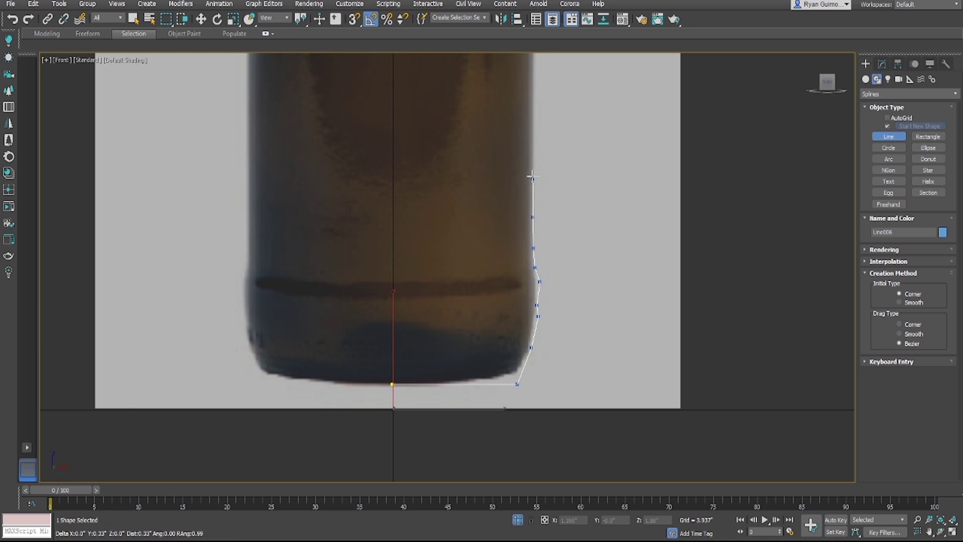
{"action": "left_click", "coordinate": [533, 118]}
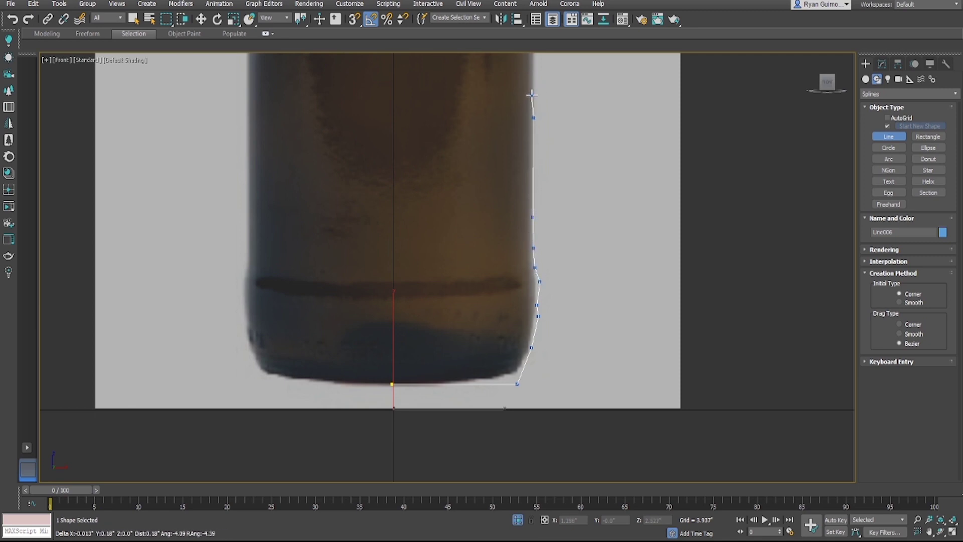
{"action": "key", "text": "BackSpace"}
{"action": "key", "text": "BackSpace"}
{"action": "key", "text": "BackSpace"}
{"action": "key", "text": "BackSpace"}
{"action": "key", "text": "BackSpace"}
{"action": "key", "text": "BackSpace"}
{"action": "key", "text": "BackSpace"}
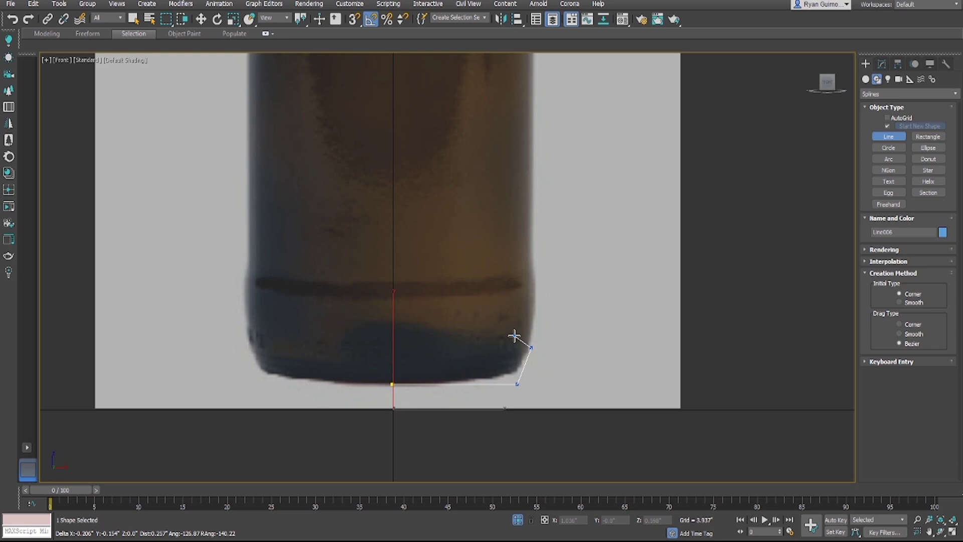
{"action": "key", "text": "BackSpace"}
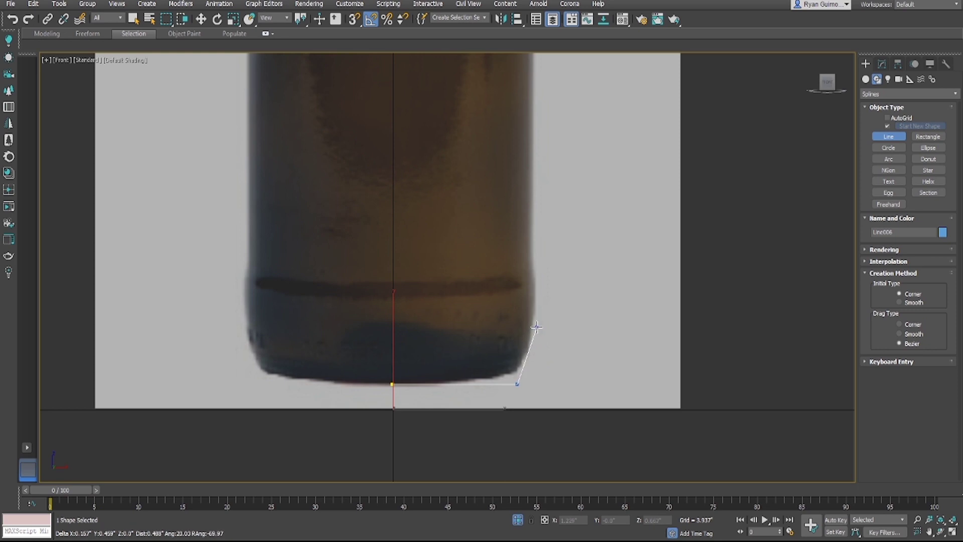
Step: Trace the bottle's heel from the base corner up to just above the dark band, using only a few widely spaced points
{"action": "scroll", "coordinate": [549, 269], "scroll_direction": "up", "scroll_amount": 3}
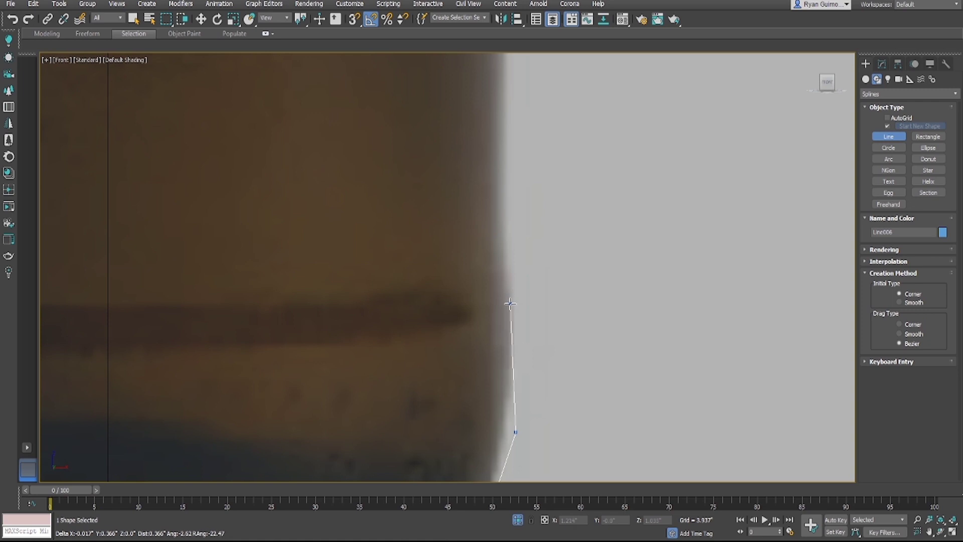
{"action": "scroll", "coordinate": [522, 315], "scroll_direction": "down", "scroll_amount": 2}
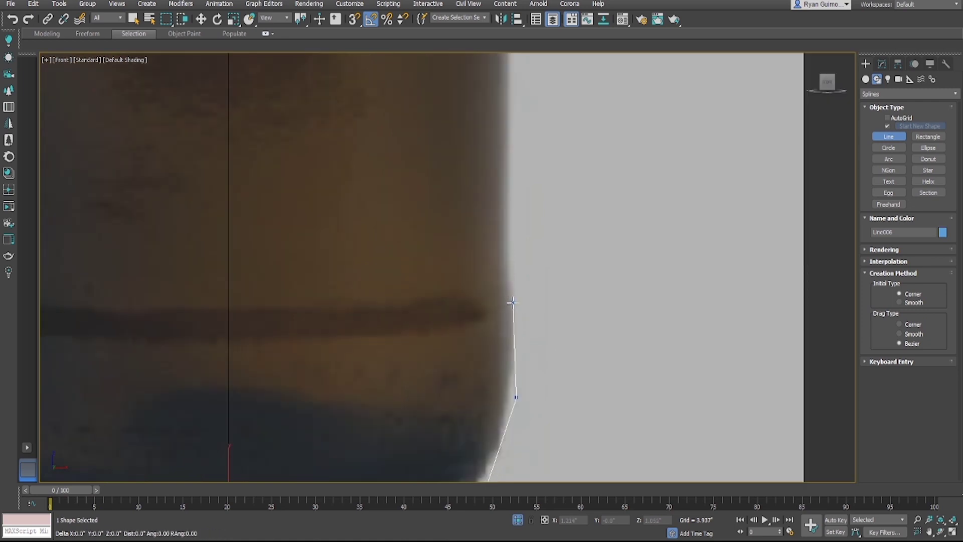
{"action": "left_click", "coordinate": [512, 302]}
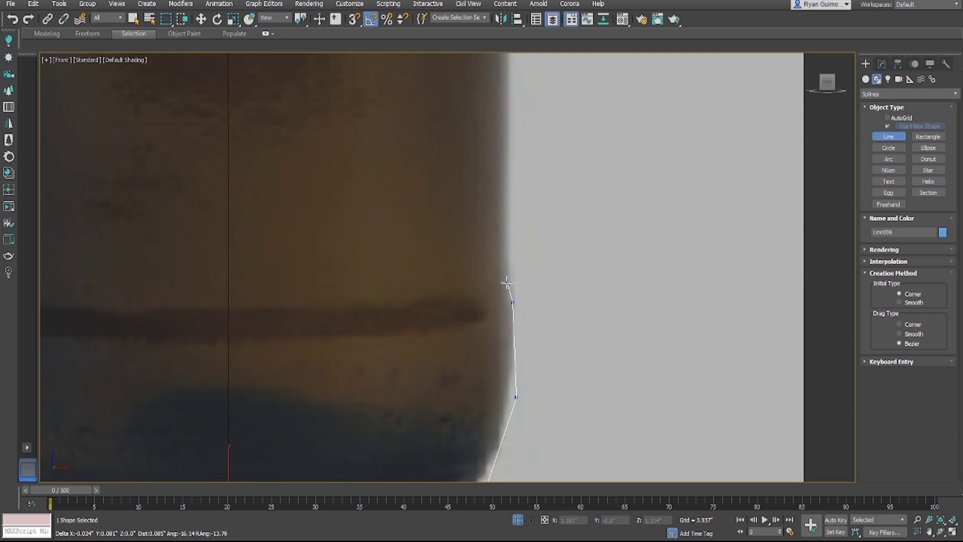
Step: Continue the profile up the straight body wall and trace the shoulder curve with three points ending at the neck's base
{"action": "scroll", "coordinate": [506, 279], "scroll_direction": "down", "scroll_amount": 8}
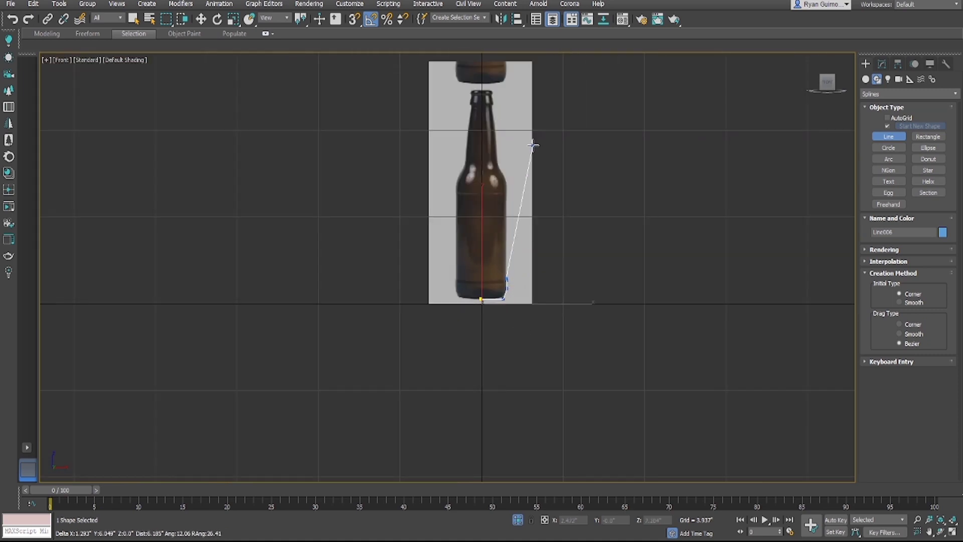
{"action": "scroll", "coordinate": [533, 141], "scroll_direction": "up", "scroll_amount": 5}
{"action": "scroll", "coordinate": [455, 284], "scroll_direction": "up", "scroll_amount": 2}
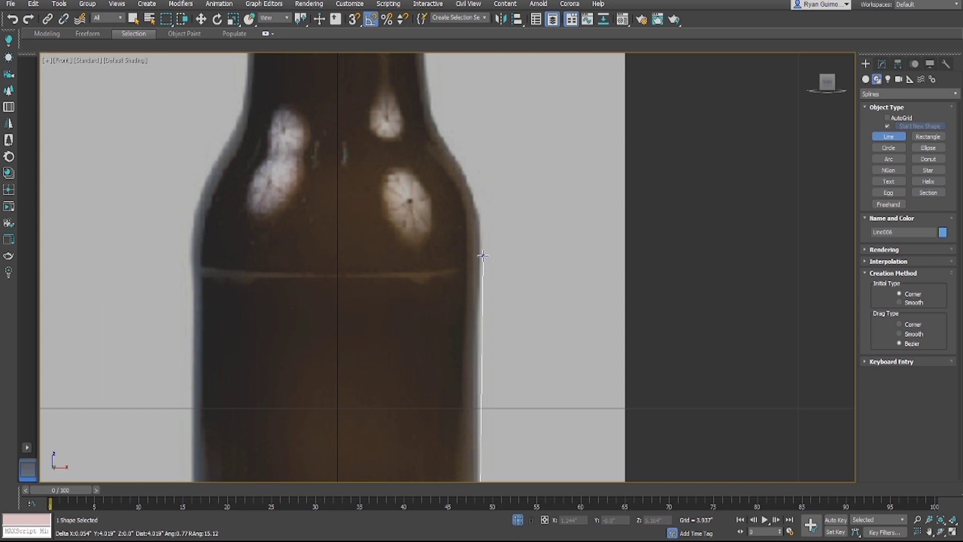
{"action": "left_click", "coordinate": [480, 230]}
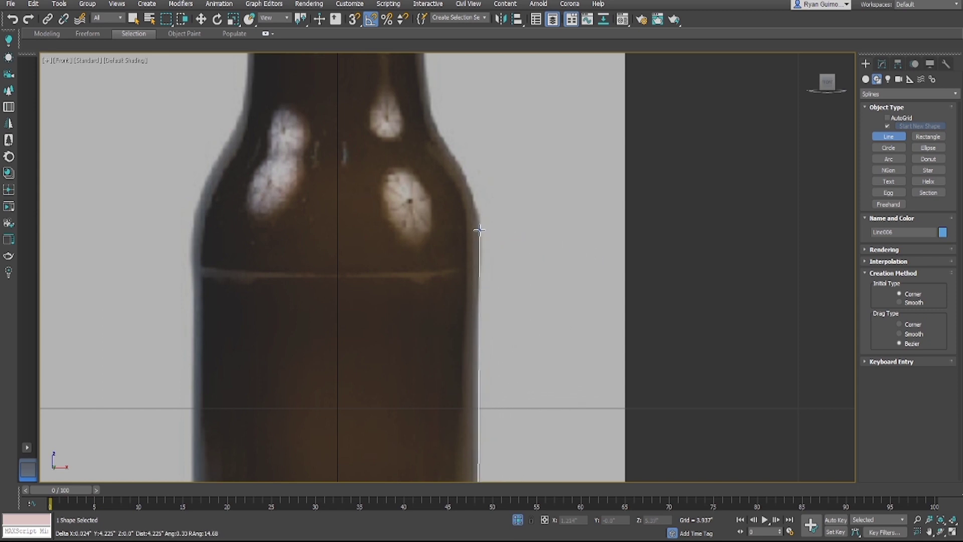
{"action": "left_click", "coordinate": [462, 168]}
{"action": "scroll", "coordinate": [429, 122], "scroll_direction": "up", "scroll_amount": 2}
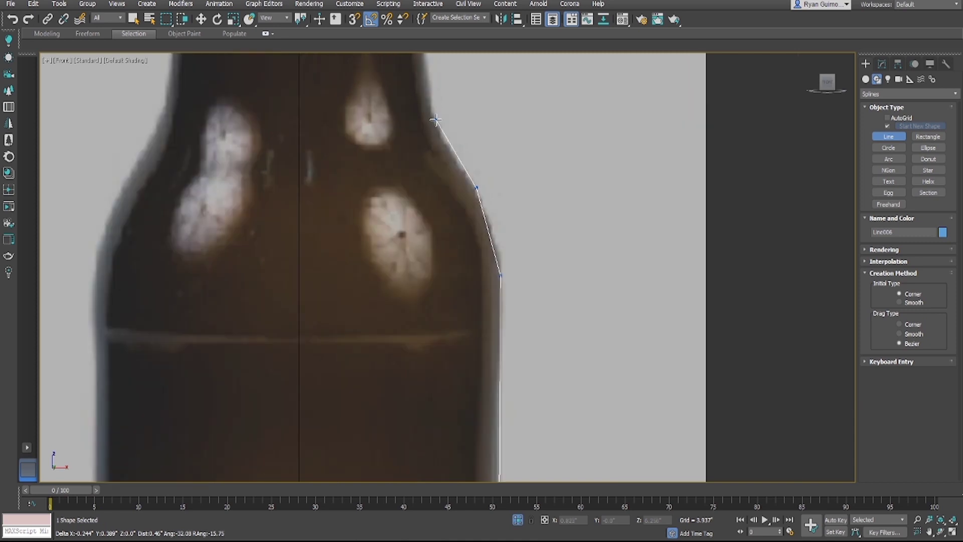
{"action": "left_click", "coordinate": [431, 117]}
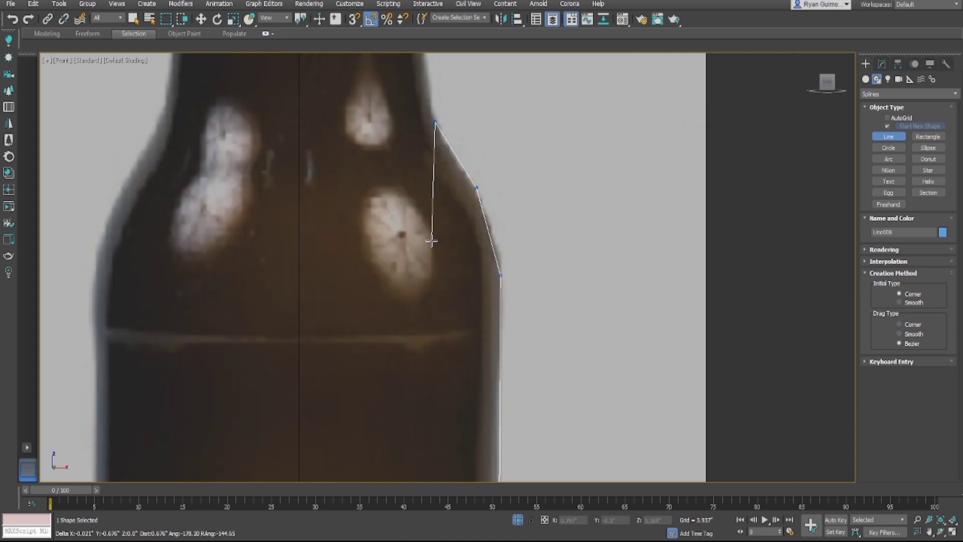
Step: Trace the tapering neck up to the underside of the collar and step the line out to the collar's lower edge
{"action": "scroll", "coordinate": [420, 241], "scroll_direction": "down", "scroll_amount": 3}
{"action": "scroll", "coordinate": [426, 145], "scroll_direction": "up", "scroll_amount": 4}
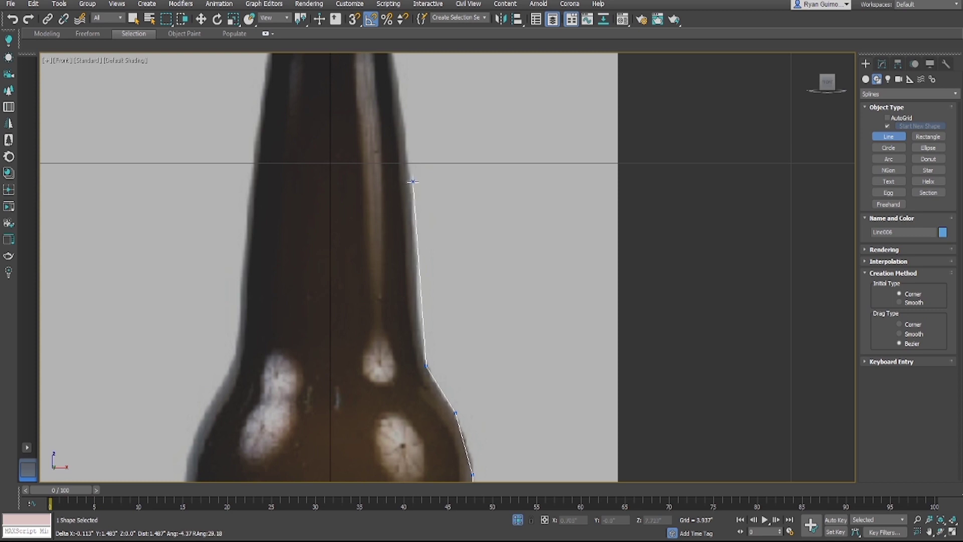
{"action": "scroll", "coordinate": [442, 176], "scroll_direction": "down", "scroll_amount": 3}
{"action": "scroll", "coordinate": [441, 151], "scroll_direction": "up", "scroll_amount": 5}
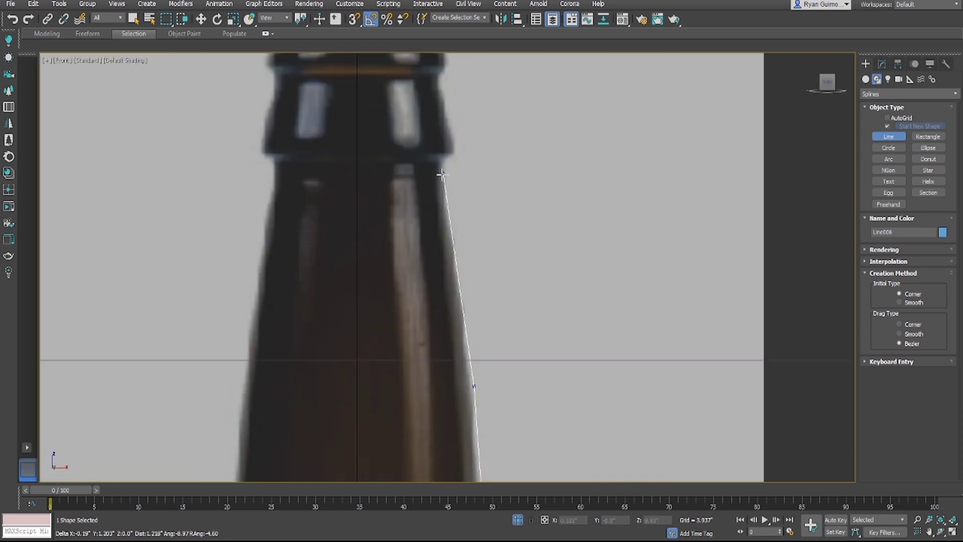
{"action": "left_click", "coordinate": [442, 176]}
{"action": "scroll", "coordinate": [444, 161], "scroll_direction": "up", "scroll_amount": 2}
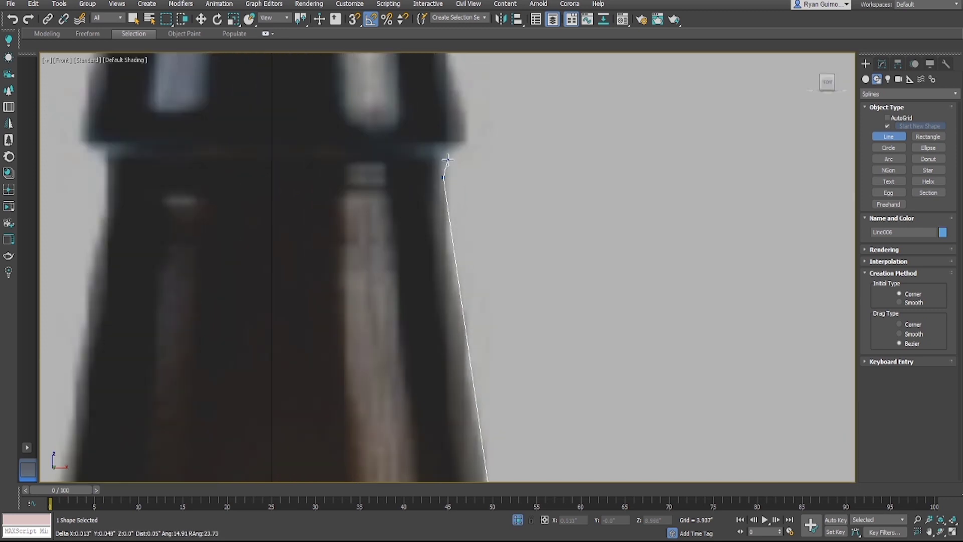
{"action": "left_click", "coordinate": [469, 140]}
Step: Trace the collar's sloping outer side up to the groove below the lip and out to the lip's lower edge
{"action": "scroll", "coordinate": [524, 166], "scroll_direction": "down", "scroll_amount": 5}
{"action": "scroll", "coordinate": [522, 146], "scroll_direction": "up", "scroll_amount": 3}
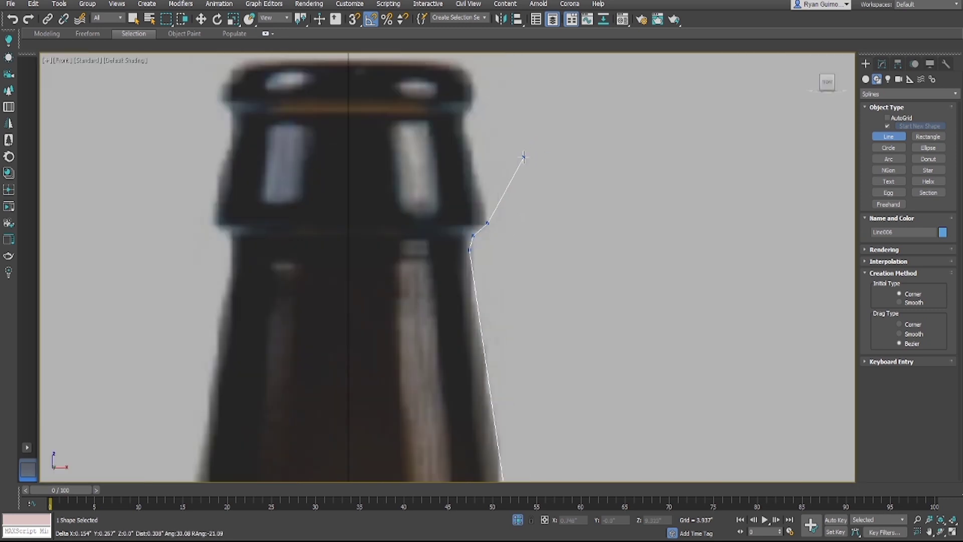
{"action": "scroll", "coordinate": [465, 136], "scroll_direction": "up", "scroll_amount": 2}
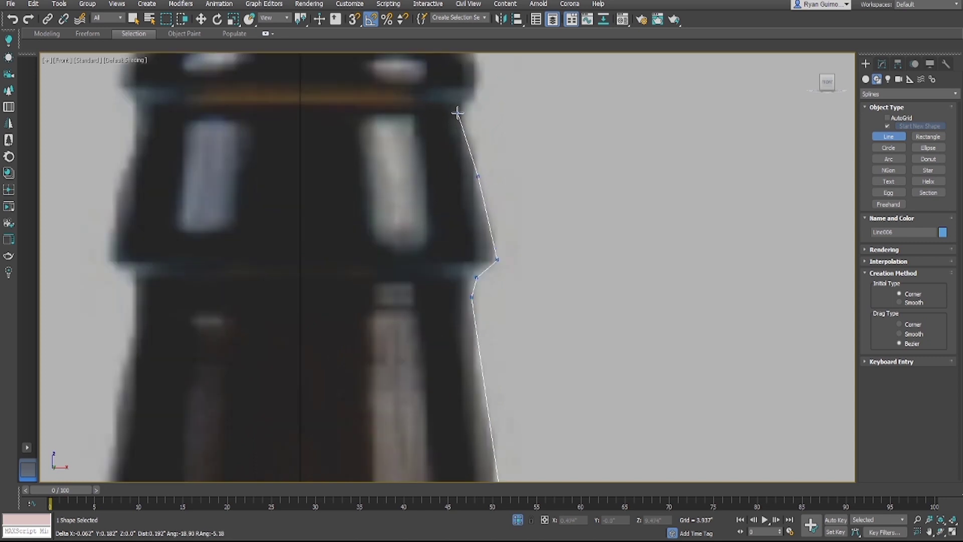
{"action": "left_click", "coordinate": [457, 113]}
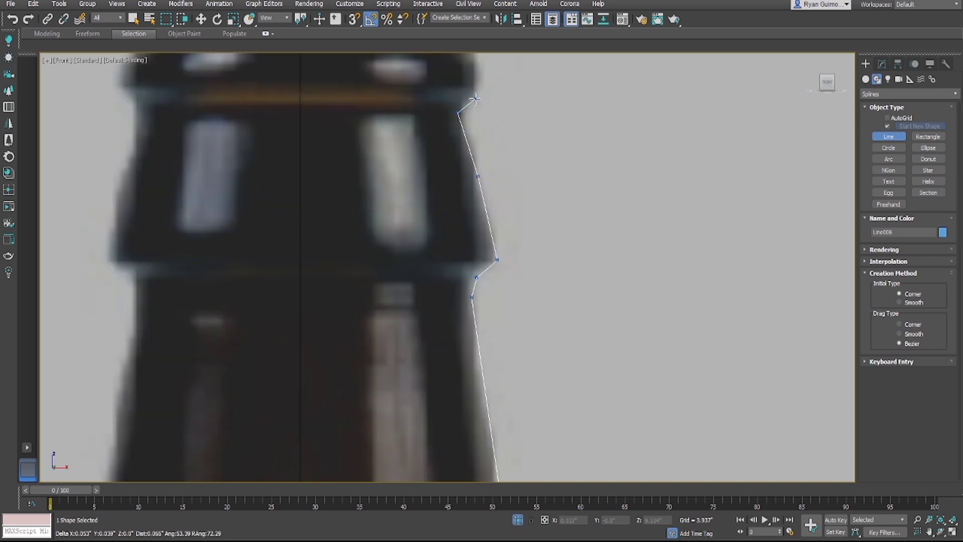
{"action": "left_click", "coordinate": [475, 99]}
Step: Trace the lip's rounded outer side up to the bottle's top edge
{"action": "scroll", "coordinate": [474, 98], "scroll_direction": "down", "scroll_amount": 3}
{"action": "scroll", "coordinate": [477, 100], "scroll_direction": "up", "scroll_amount": 3}
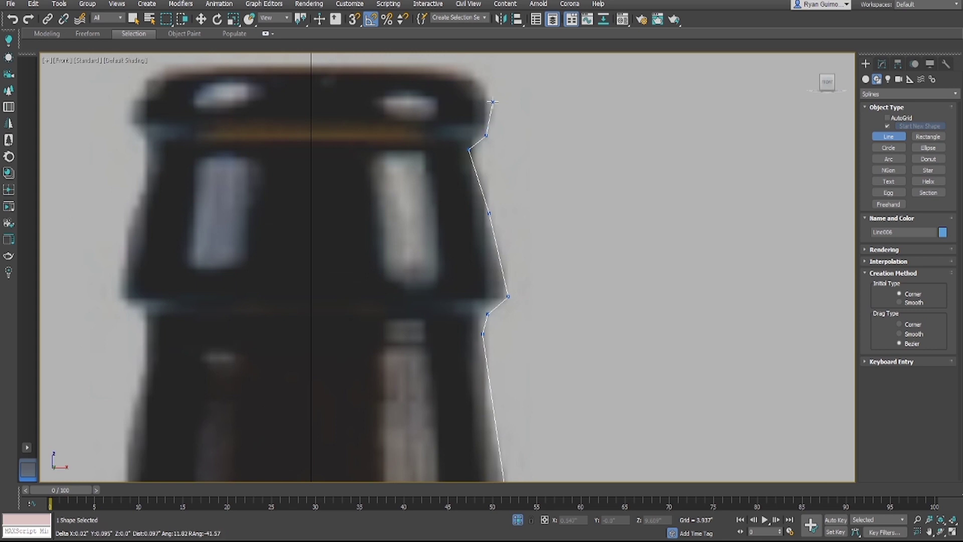
{"action": "left_click", "coordinate": [492, 101]}
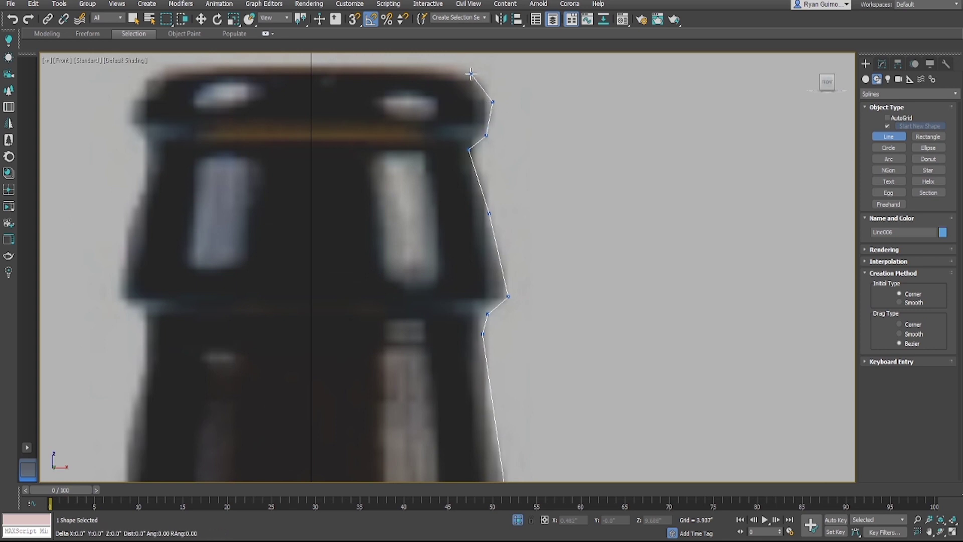
{"action": "left_click", "coordinate": [471, 74]}
Step: Step the line inward across the bottle's top rim and begin the inner wall alongside the lip's outer curve
{"action": "scroll", "coordinate": [507, 166], "scroll_direction": "down", "scroll_amount": 3}
{"action": "scroll", "coordinate": [513, 162], "scroll_direction": "up", "scroll_amount": 2}
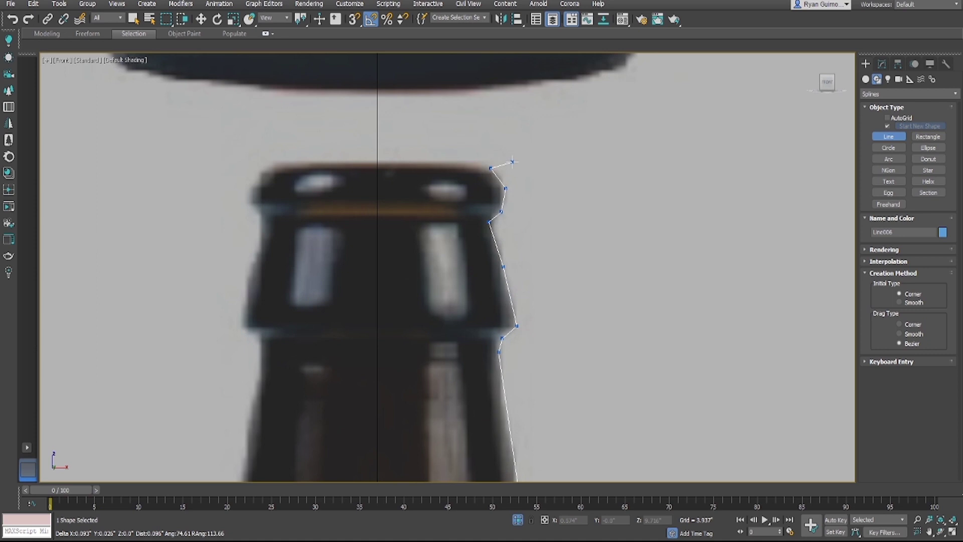
{"action": "scroll", "coordinate": [509, 163], "scroll_direction": "up", "scroll_amount": 2}
{"action": "scroll", "coordinate": [506, 167], "scroll_direction": "down", "scroll_amount": 2}
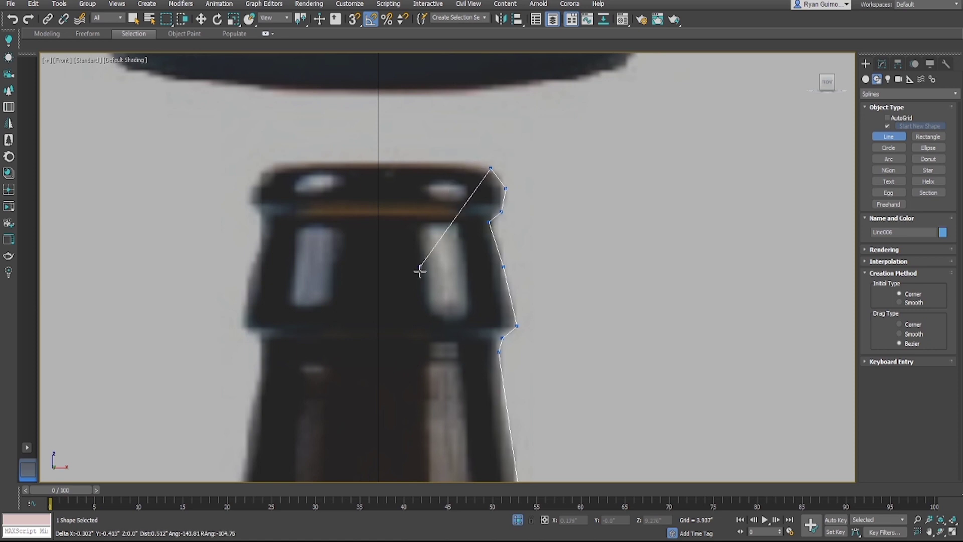
{"action": "scroll", "coordinate": [397, 301], "scroll_direction": "down", "scroll_amount": 5}
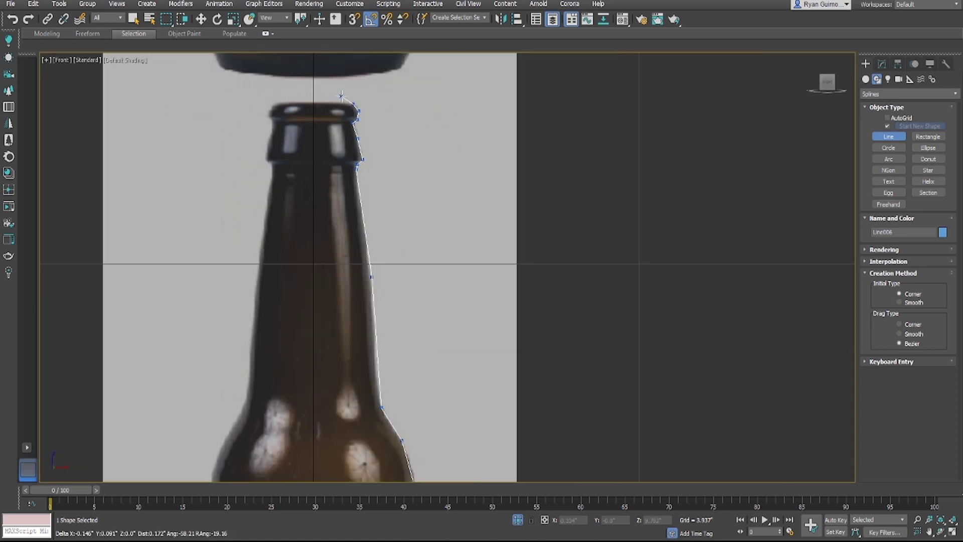
{"action": "scroll", "coordinate": [344, 103], "scroll_direction": "down", "scroll_amount": 4}
{"action": "scroll", "coordinate": [314, 218], "scroll_direction": "up", "scroll_amount": 4}
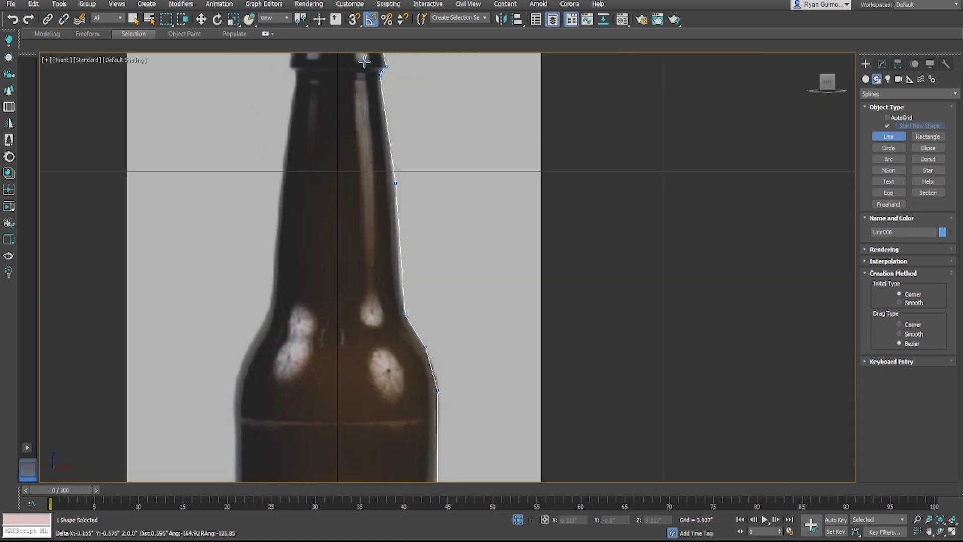
{"action": "scroll", "coordinate": [509, 198], "scroll_direction": "down", "scroll_amount": 4}
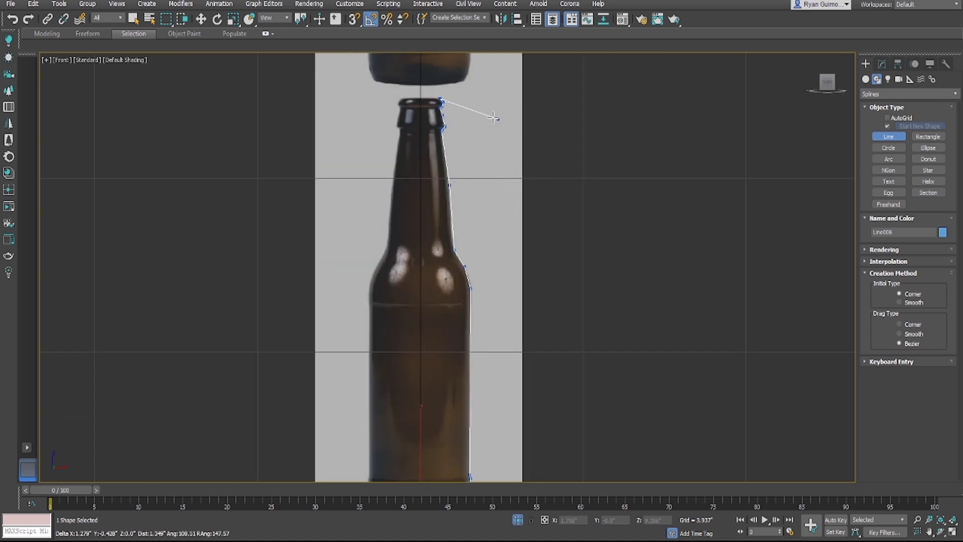
{"action": "scroll", "coordinate": [451, 103], "scroll_direction": "up", "scroll_amount": 6}
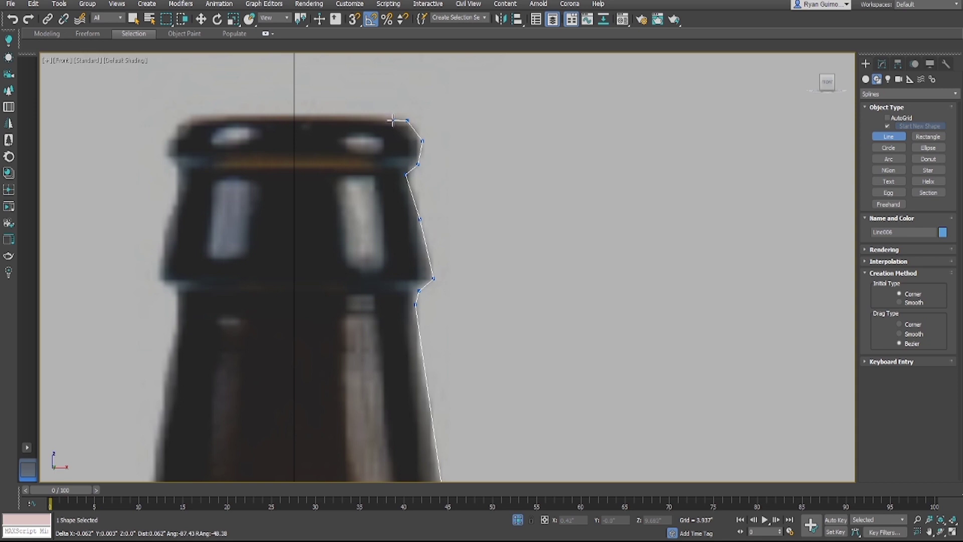
{"action": "left_click", "coordinate": [393, 120]}
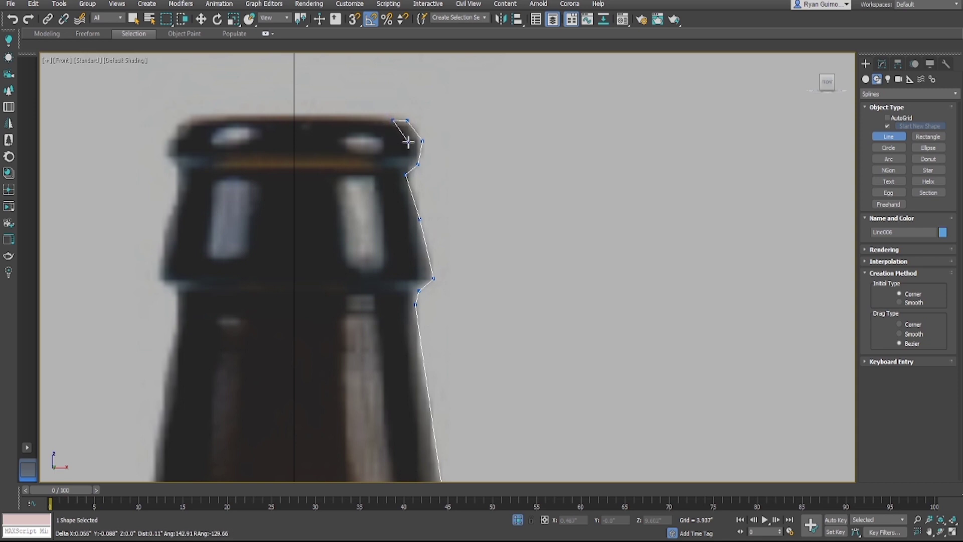
{"action": "left_click", "coordinate": [407, 139]}
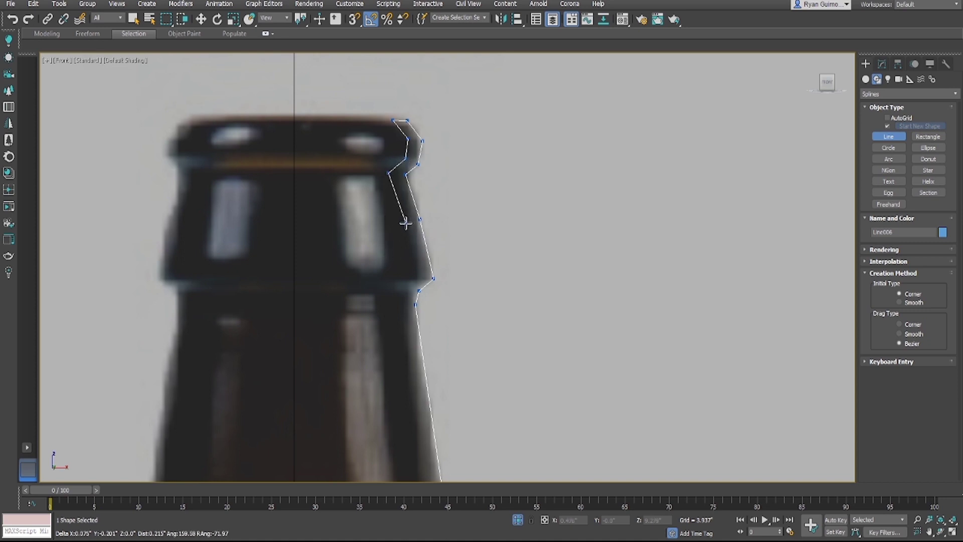
Step: Trace the collar's inner wall to its lower edge and step inward to the top of the neck, parallel to the outer line
{"action": "left_click", "coordinate": [419, 277]}
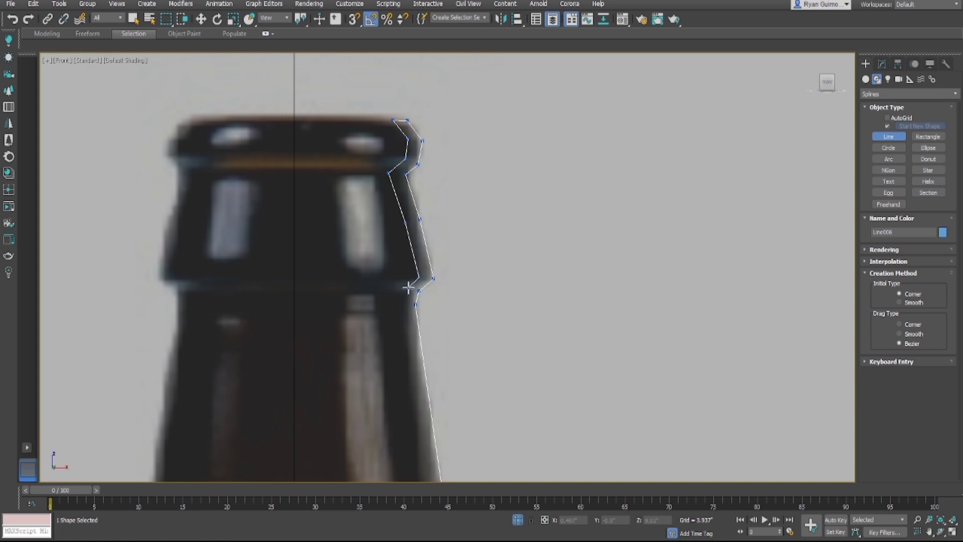
{"action": "left_click", "coordinate": [409, 286]}
{"action": "scroll", "coordinate": [326, 267], "scroll_direction": "up", "scroll_amount": 2}
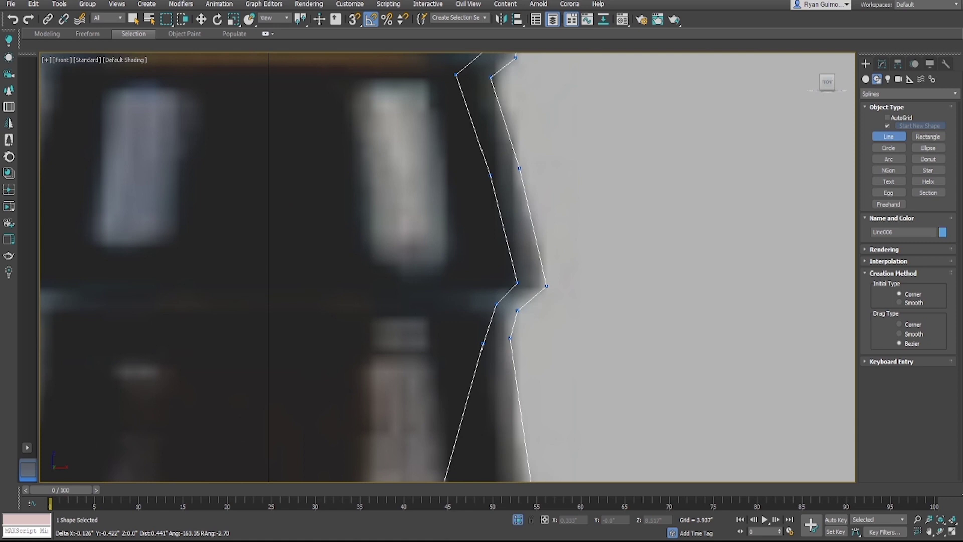
Step: Trace the neck's inner wall down to its base with one intermediate point, keeping a small offset from the outer line
{"action": "scroll", "coordinate": [185, 77], "scroll_direction": "down", "scroll_amount": 5}
{"action": "scroll", "coordinate": [254, 258], "scroll_direction": "up", "scroll_amount": 3}
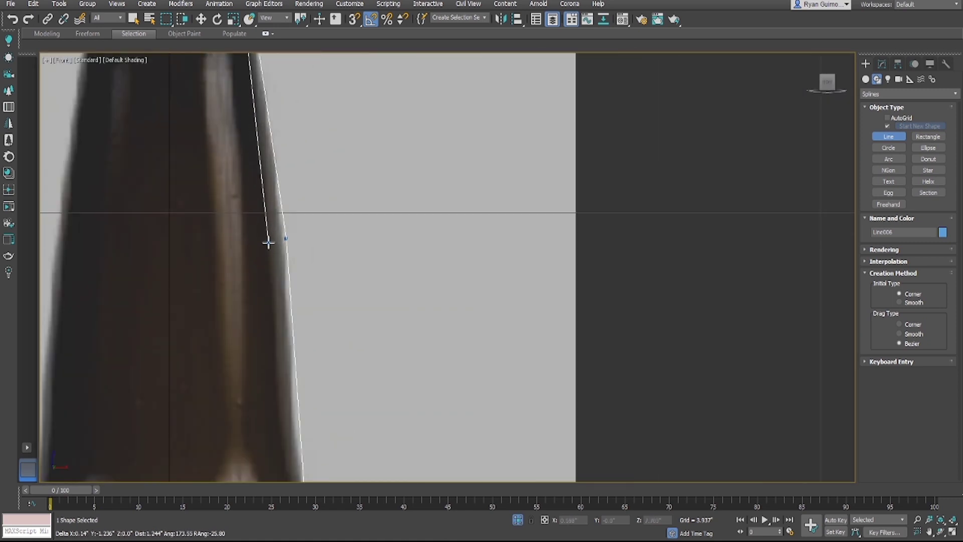
{"action": "left_click", "coordinate": [268, 243]}
{"action": "scroll", "coordinate": [151, 133], "scroll_direction": "down", "scroll_amount": 3}
{"action": "scroll", "coordinate": [262, 327], "scroll_direction": "up", "scroll_amount": 2}
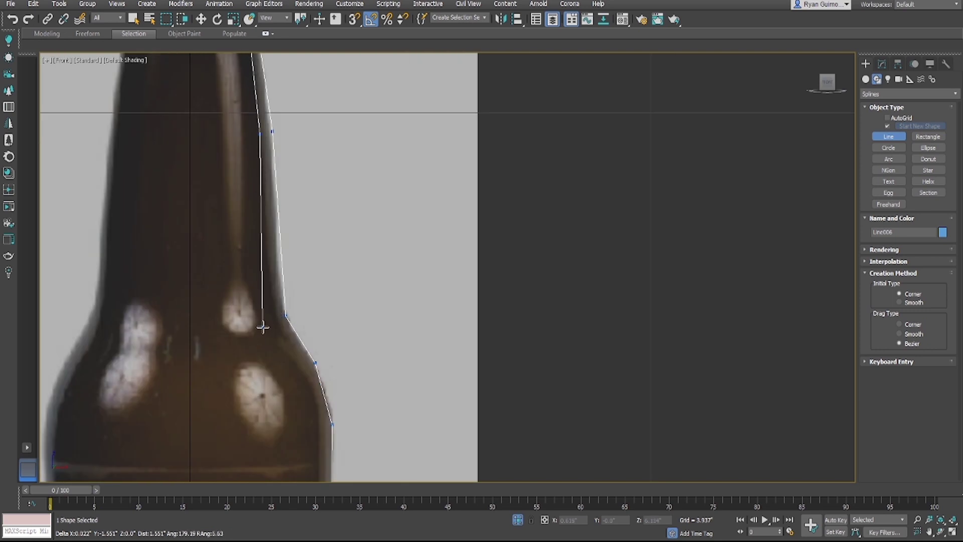
{"action": "scroll", "coordinate": [263, 327], "scroll_direction": "up", "scroll_amount": 1}
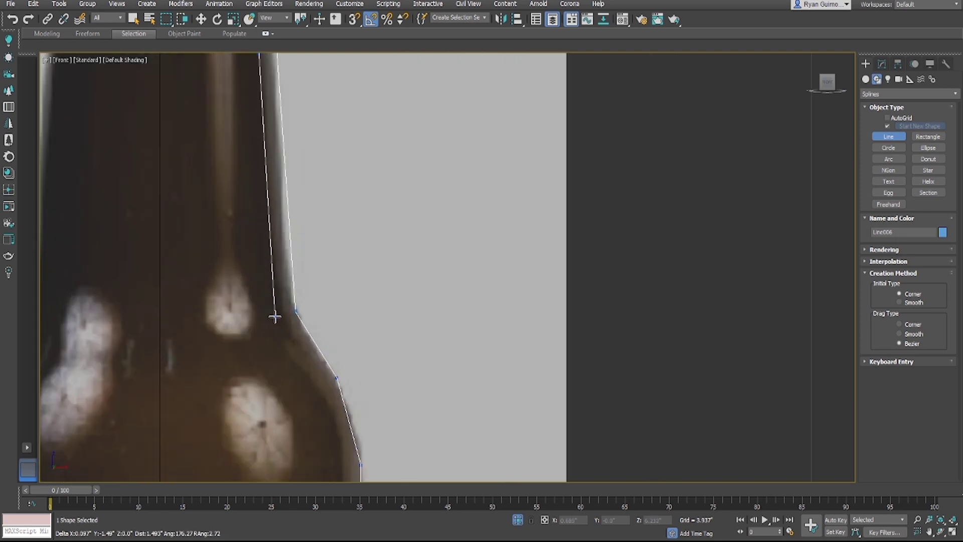
{"action": "left_click", "coordinate": [275, 316]}
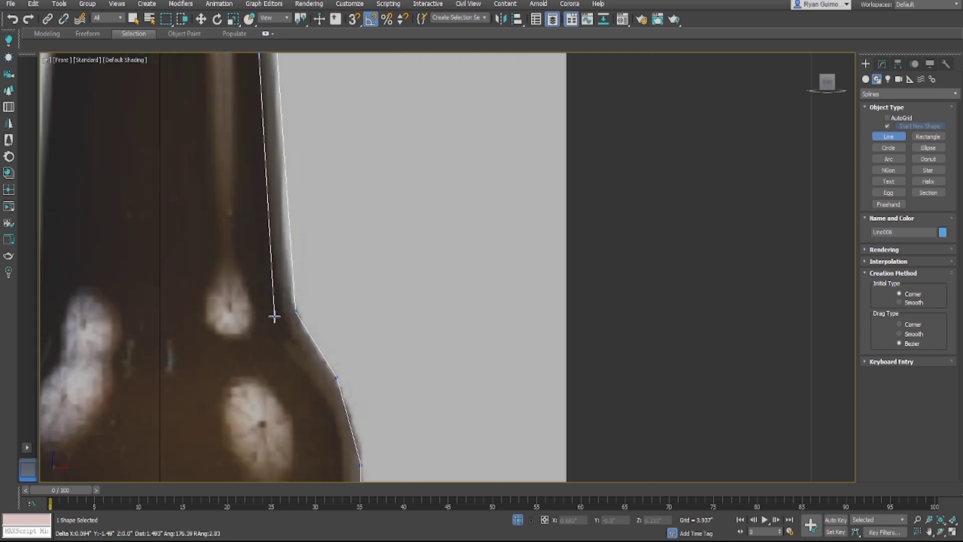
Step: Trace the shoulder's inner wall with two points down to the start of the straight body
{"action": "left_click", "coordinate": [322, 391]}
{"action": "scroll", "coordinate": [484, 264], "scroll_direction": "down", "scroll_amount": 2}
{"action": "scroll", "coordinate": [496, 351], "scroll_direction": "down", "scroll_amount": 1}
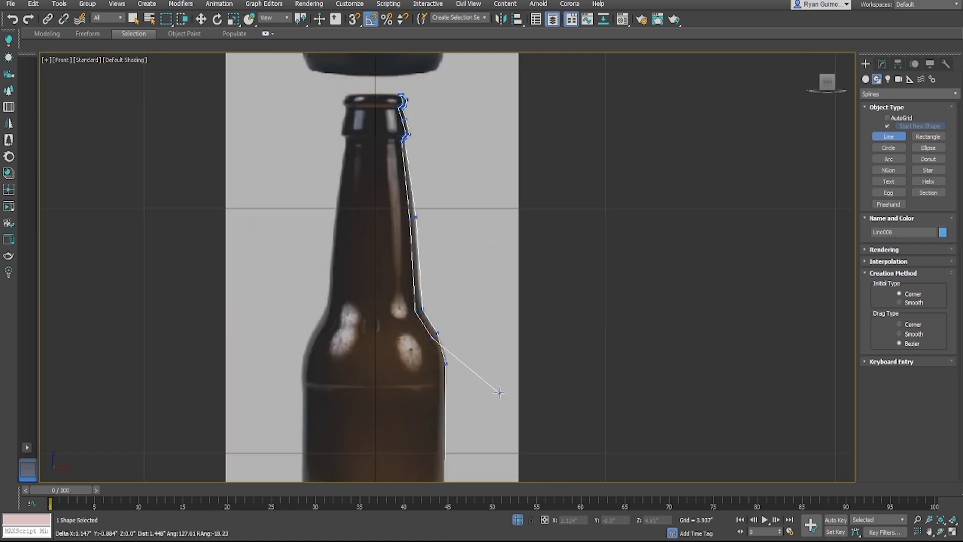
{"action": "scroll", "coordinate": [452, 381], "scroll_direction": "up", "scroll_amount": 1}
{"action": "scroll", "coordinate": [401, 373], "scroll_direction": "up", "scroll_amount": 3}
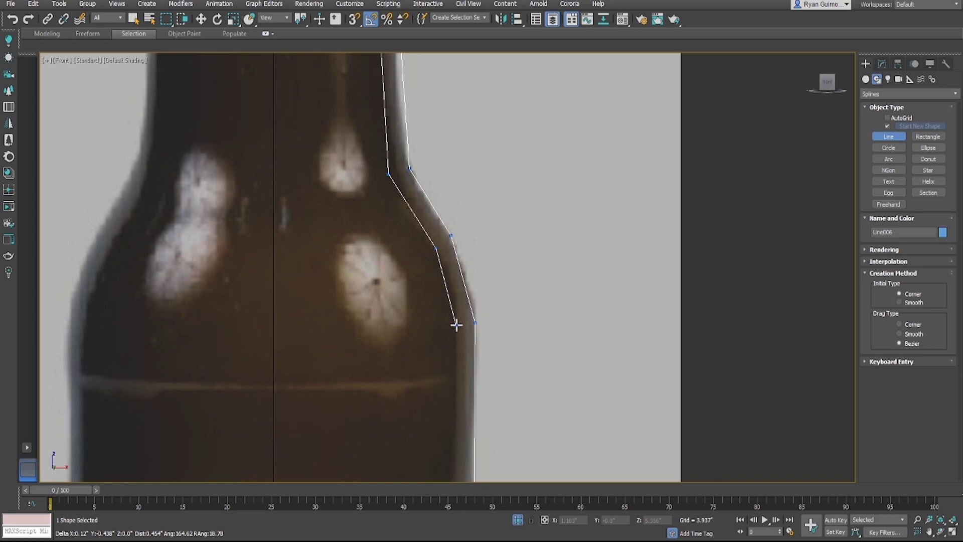
{"action": "left_click", "coordinate": [458, 325]}
Step: Continue the inner wall straight down the body and past the band to the start of the base's bottom curve
{"action": "scroll", "coordinate": [588, 134], "scroll_direction": "down", "scroll_amount": 8}
{"action": "scroll", "coordinate": [598, 270], "scroll_direction": "up", "scroll_amount": 5}
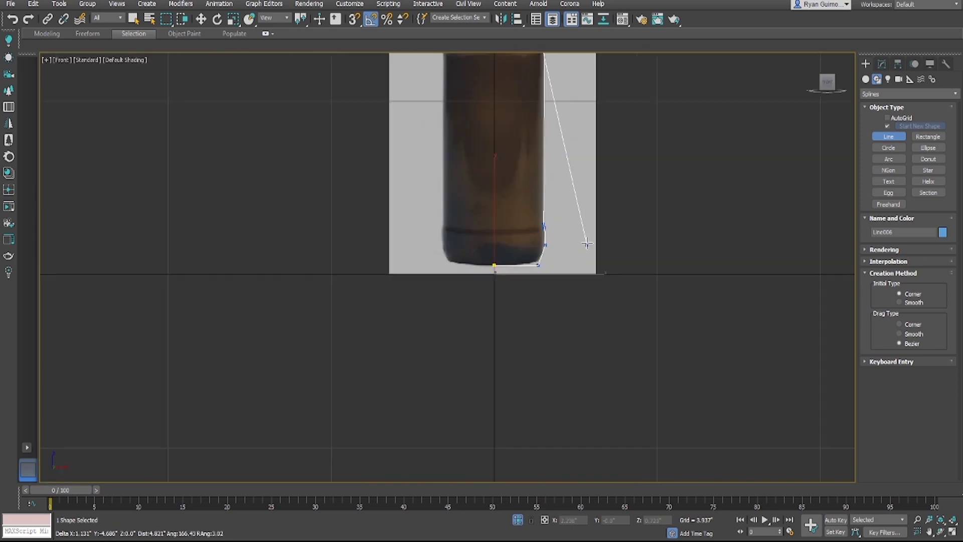
{"action": "scroll", "coordinate": [499, 209], "scroll_direction": "up", "scroll_amount": 3}
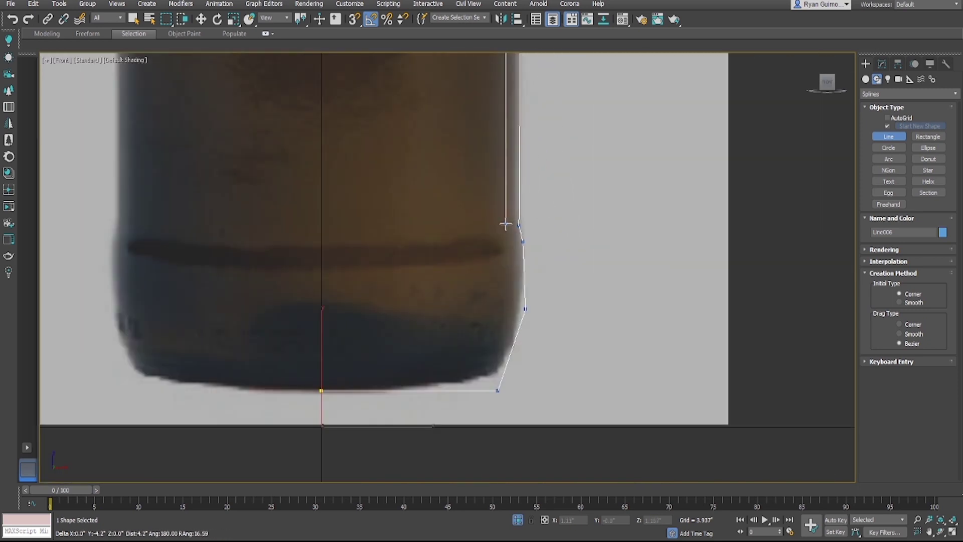
{"action": "left_click", "coordinate": [506, 228]}
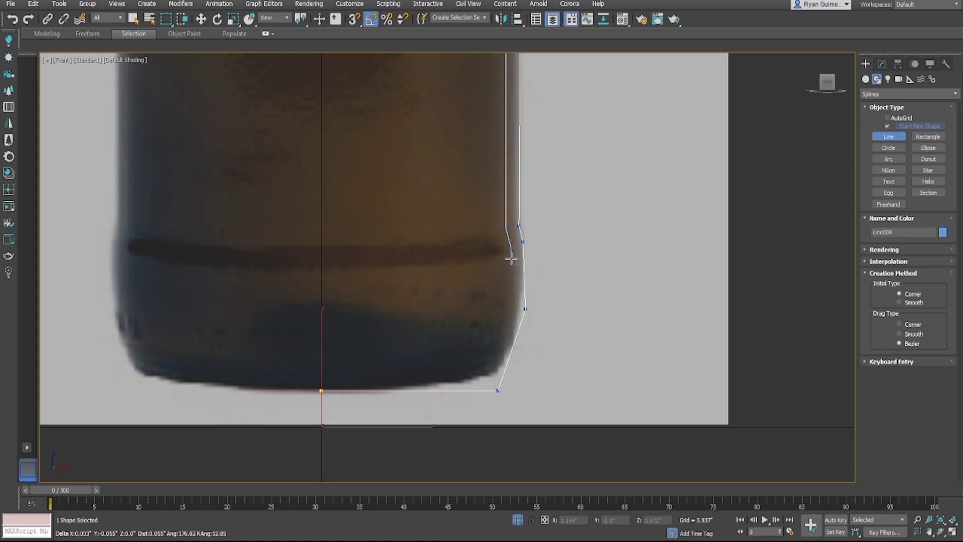
{"action": "left_click", "coordinate": [510, 308]}
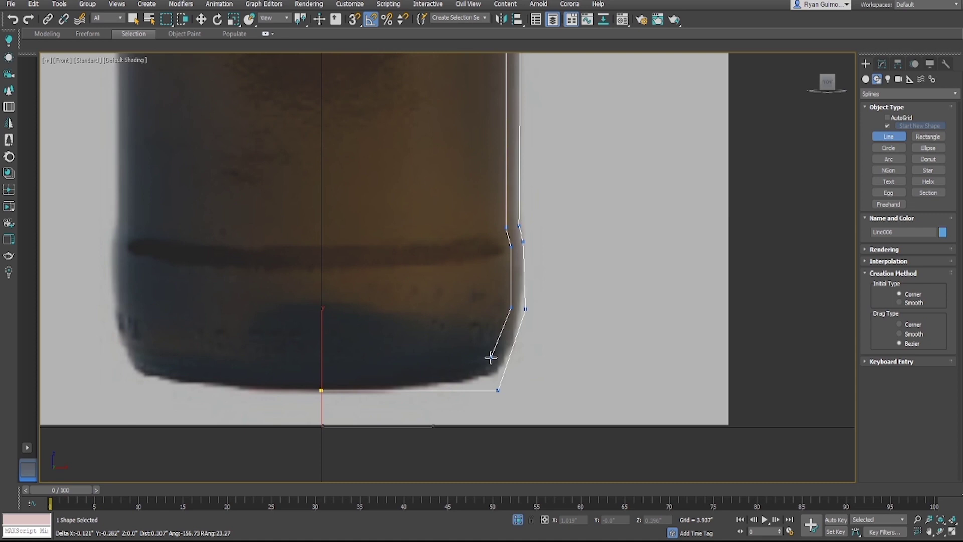
Step: Trace the inner bottom corner, slope the inner floor up to the centre axis and finish the open line there
{"action": "left_click", "coordinate": [490, 360]}
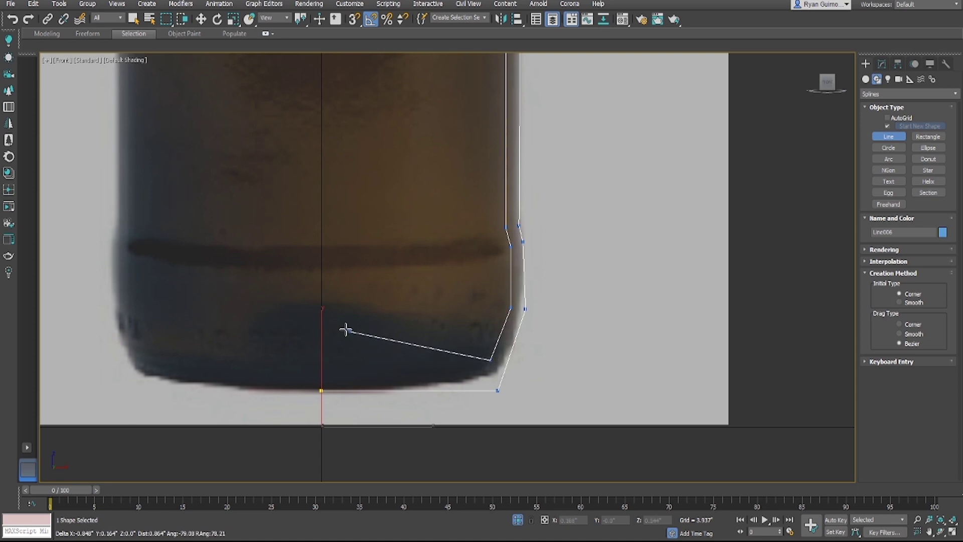
{"action": "left_click", "coordinate": [320, 331]}
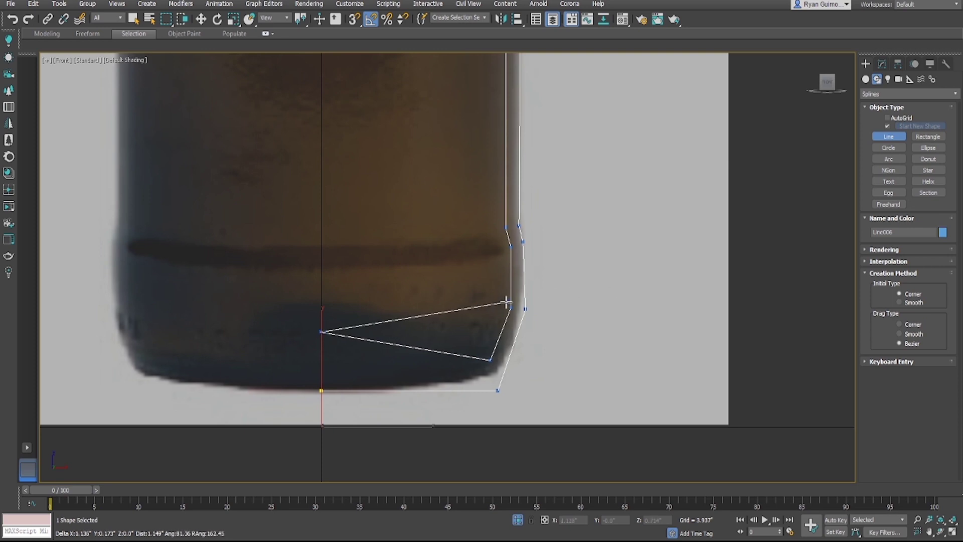
{"action": "right_click", "coordinate": [554, 283]}
Step: Add an Edit Spline modifier to the profile line and enter its Vertex sub-object level
{"action": "scroll", "coordinate": [464, 351], "scroll_direction": "down", "scroll_amount": 5}
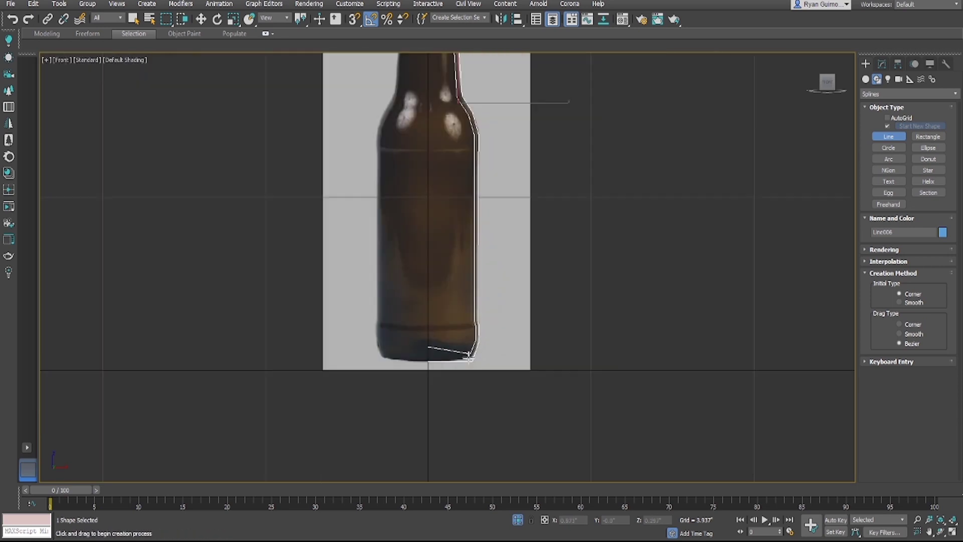
{"action": "scroll", "coordinate": [425, 366], "scroll_direction": "up", "scroll_amount": 2}
{"action": "scroll", "coordinate": [511, 297], "scroll_direction": "up", "scroll_amount": 2}
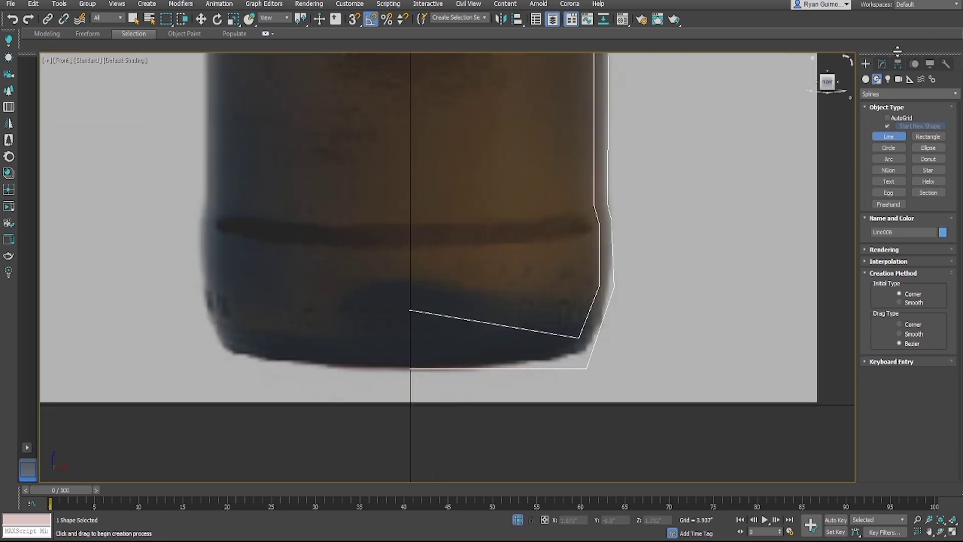
{"action": "left_click", "coordinate": [882, 64]}
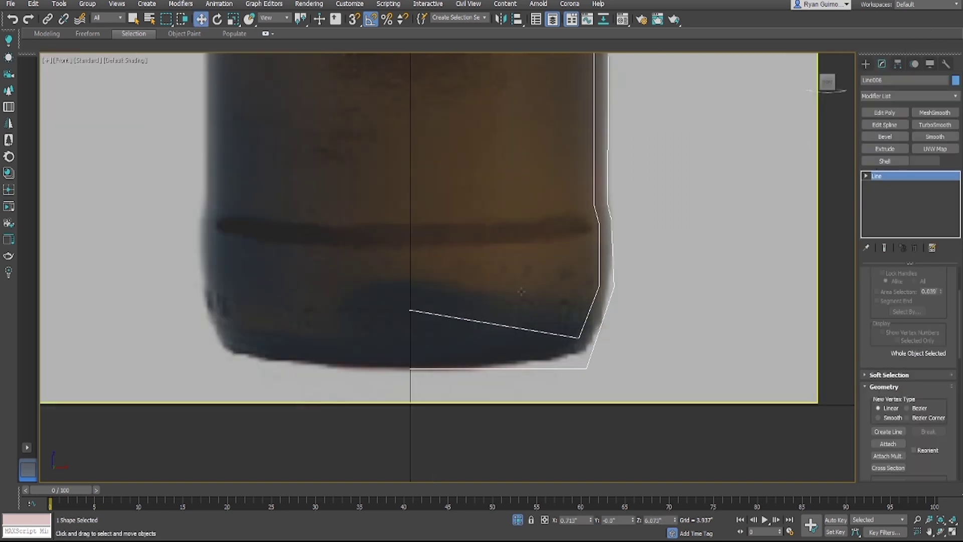
{"action": "scroll", "coordinate": [577, 260], "scroll_direction": "down", "scroll_amount": 4}
{"action": "scroll", "coordinate": [687, 218], "scroll_direction": "up", "scroll_amount": 3}
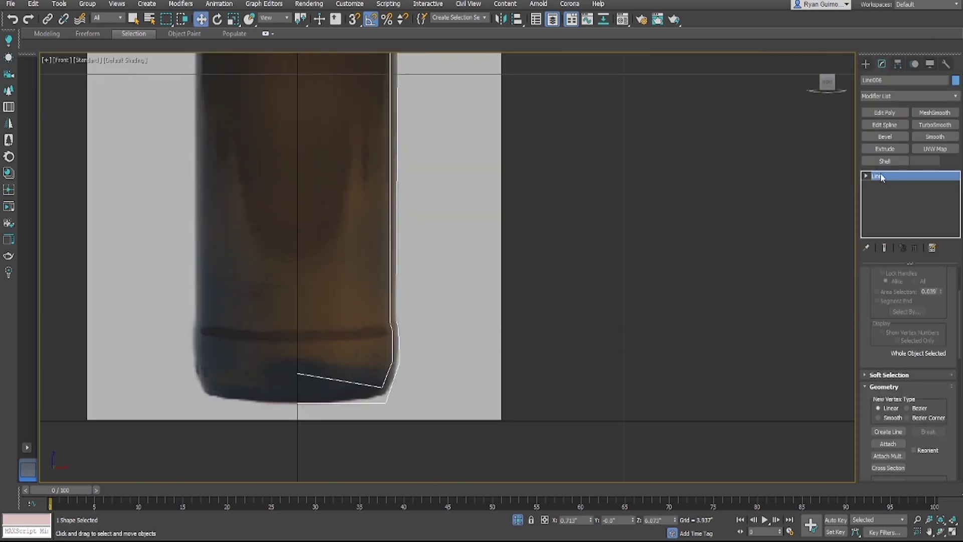
{"action": "left_click", "coordinate": [885, 125]}
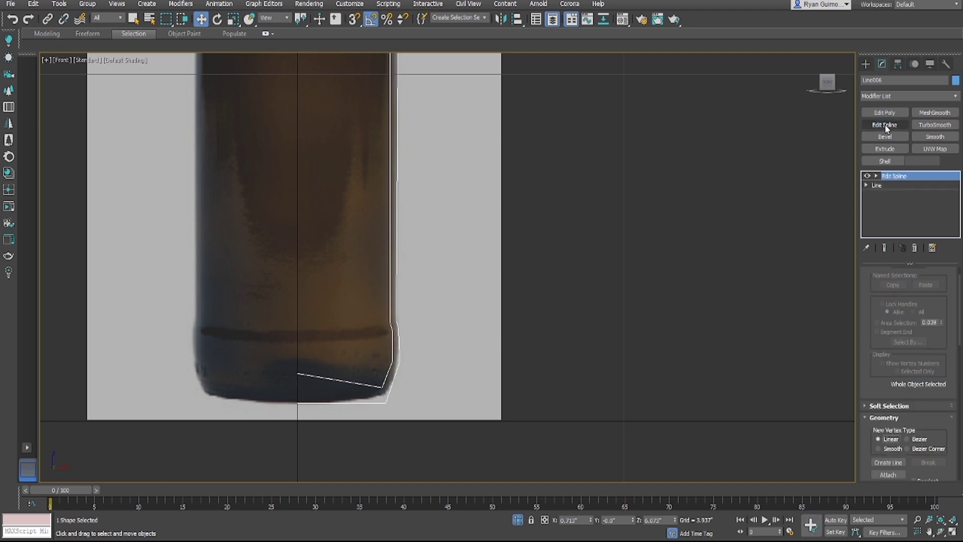
{"action": "left_click", "coordinate": [876, 176]}
{"action": "left_click", "coordinate": [894, 185]}
{"action": "scroll", "coordinate": [278, 412], "scroll_direction": "up", "scroll_amount": 5}
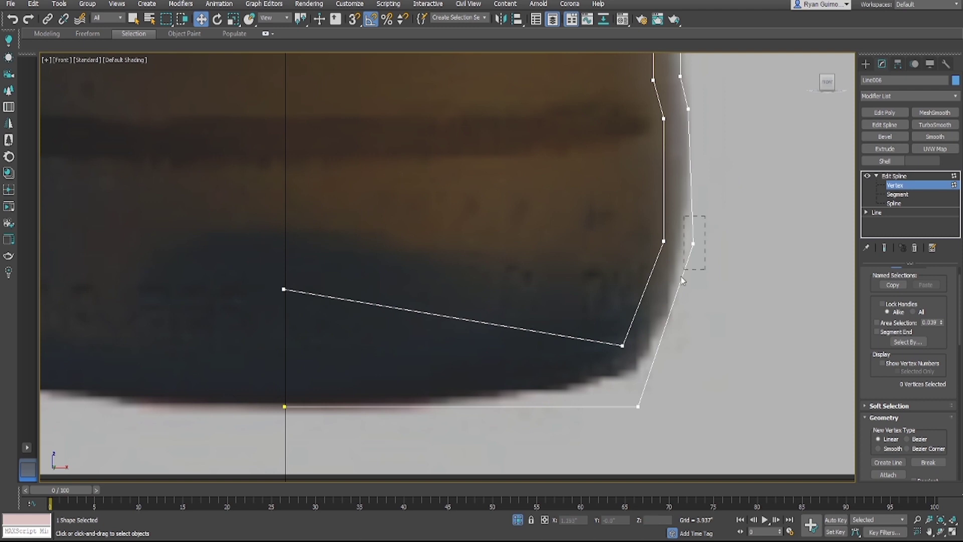
{"action": "left_click_drag", "start_coordinate": [681, 275], "coordinate": [678, 276]}
{"action": "left_click_drag", "start_coordinate": [642, 211], "coordinate": [730, 259]}
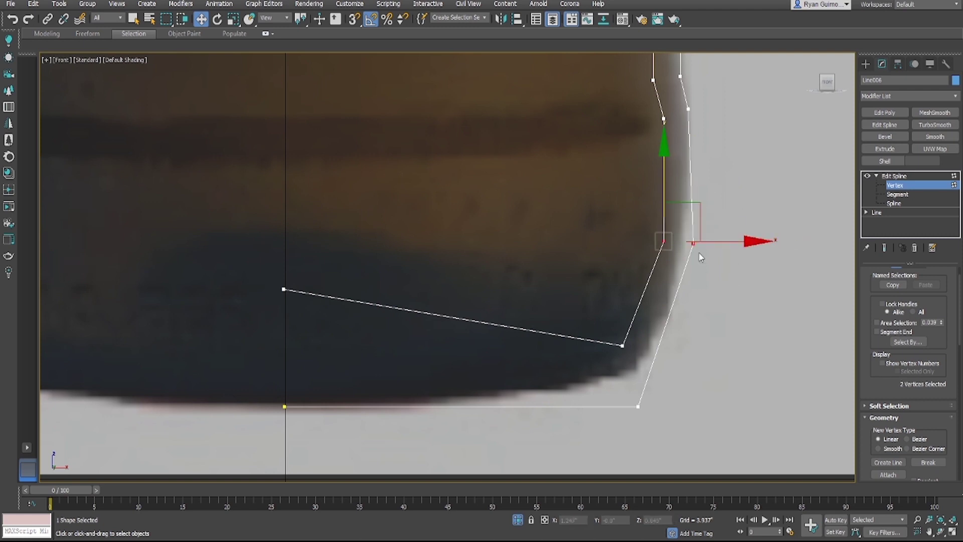
{"action": "left_click", "coordinate": [708, 269]}
{"action": "scroll", "coordinate": [706, 262], "scroll_direction": "up", "scroll_amount": 1}
{"action": "scroll", "coordinate": [695, 239], "scroll_direction": "down", "scroll_amount": 3}
{"action": "scroll", "coordinate": [527, 282], "scroll_direction": "up", "scroll_amount": 2}
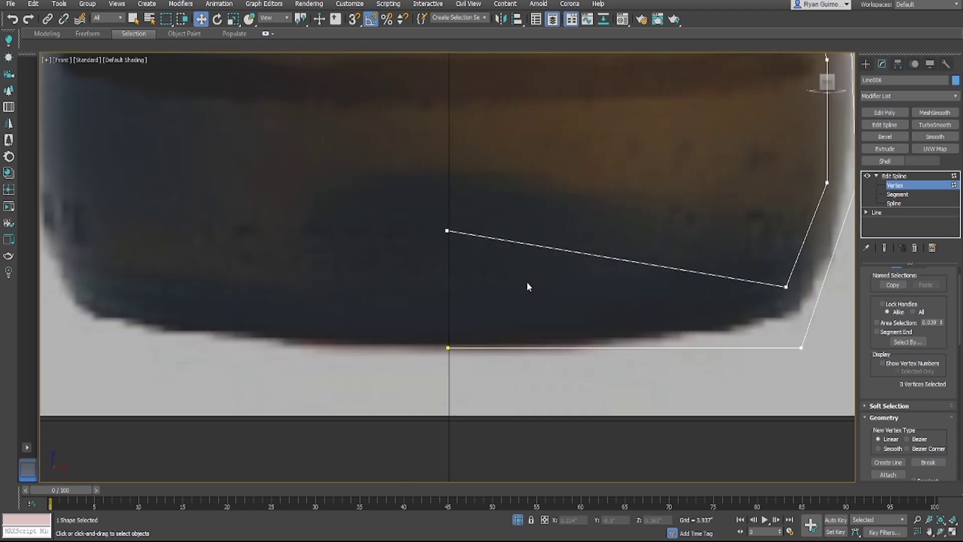
Step: Zero the X position of the profile's inner and outer end vertices so both lie on the centre axis
{"action": "middle_click_drag", "start_coordinate": [585, 257], "coordinate": [518, 284]}
{"action": "left_click_drag", "start_coordinate": [334, 238], "coordinate": [411, 273]}
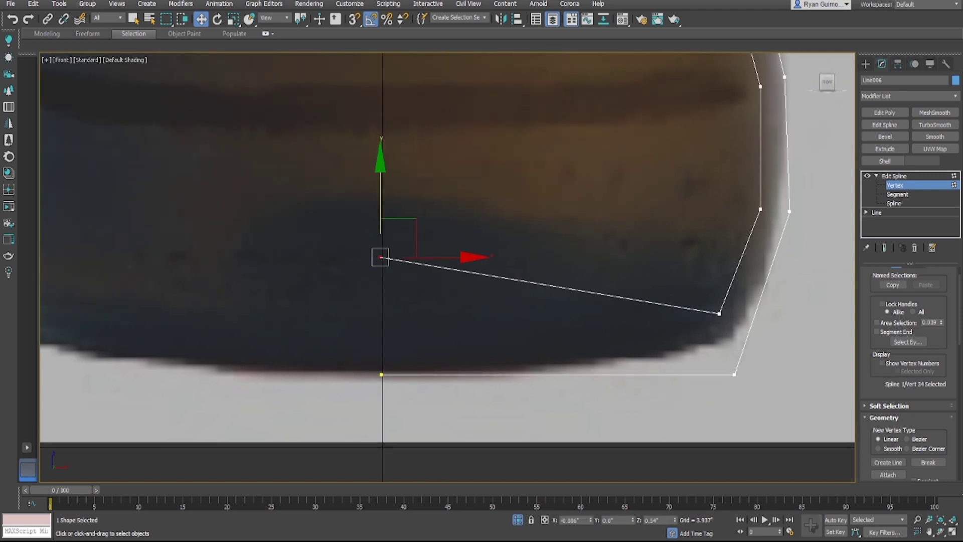
{"action": "right_click", "coordinate": [590, 521]}
{"action": "left_click", "coordinate": [381, 374]}
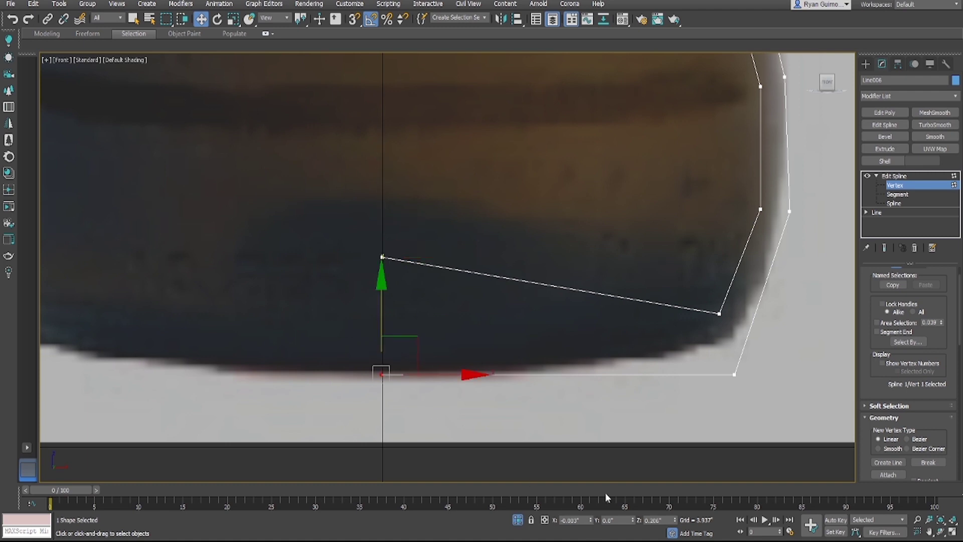
{"action": "left_click", "coordinate": [344, 226]}
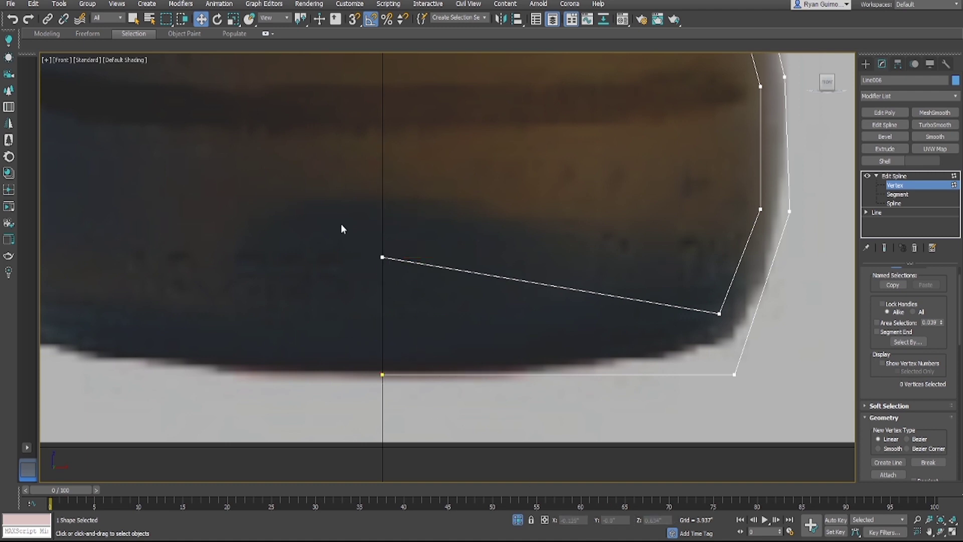
{"action": "left_click", "coordinate": [383, 257]}
{"action": "left_click", "coordinate": [440, 298]}
{"action": "scroll", "coordinate": [441, 304], "scroll_direction": "down", "scroll_amount": 2}
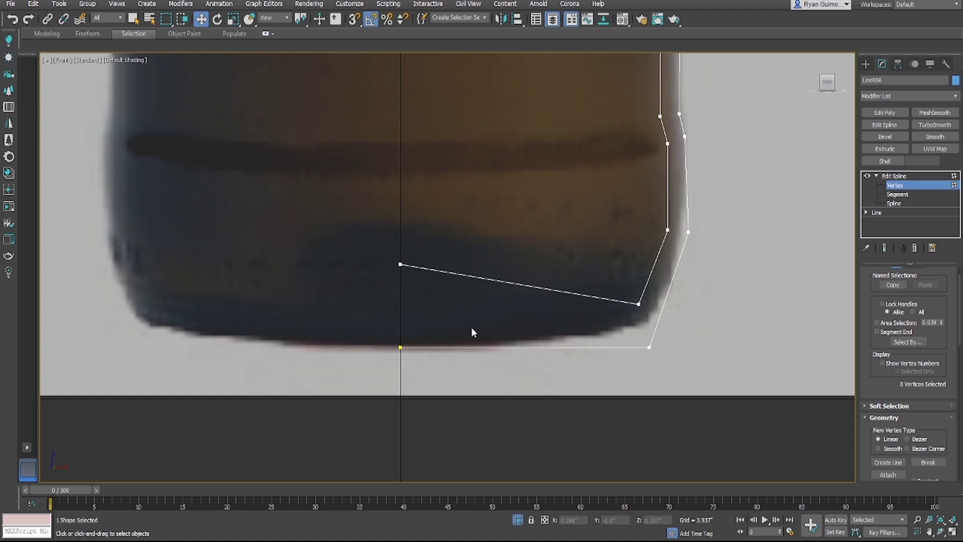
{"action": "middle_click_drag", "start_coordinate": [483, 263], "coordinate": [480, 290]}
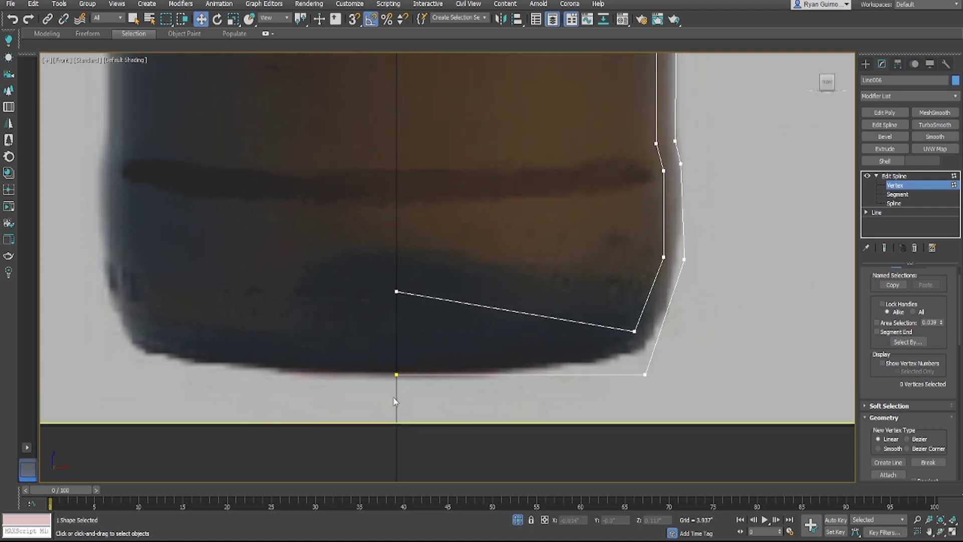
Step: Convert the outer wall's vertex at the start of the base's bottom curve to a Bezier vertex
{"action": "middle_click_drag", "start_coordinate": [705, 242], "coordinate": [525, 349]}
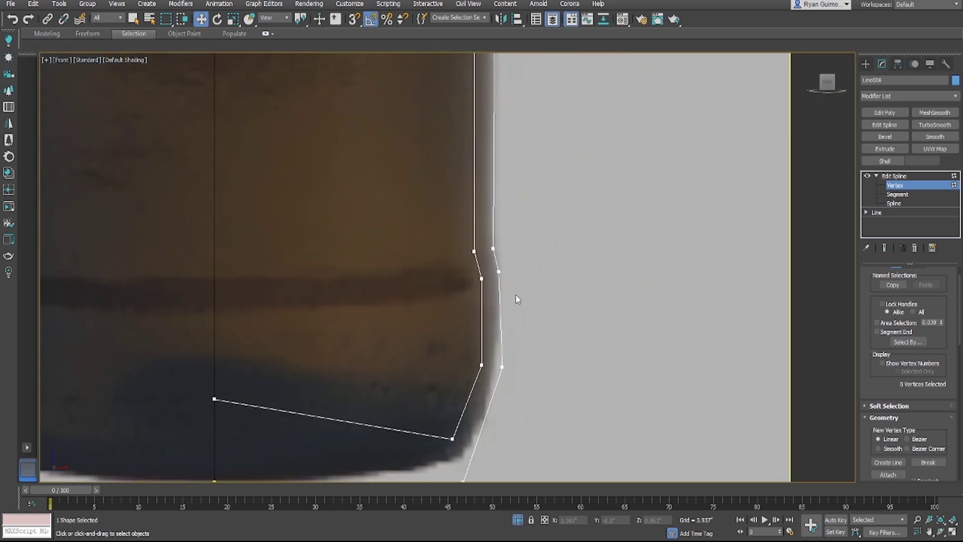
{"action": "scroll", "coordinate": [516, 295], "scroll_direction": "down", "scroll_amount": 2}
{"action": "middle_click_drag", "start_coordinate": [512, 214], "coordinate": [508, 380]}
{"action": "scroll", "coordinate": [553, 330], "scroll_direction": "down", "scroll_amount": 5}
{"action": "scroll", "coordinate": [627, 257], "scroll_direction": "up", "scroll_amount": 4}
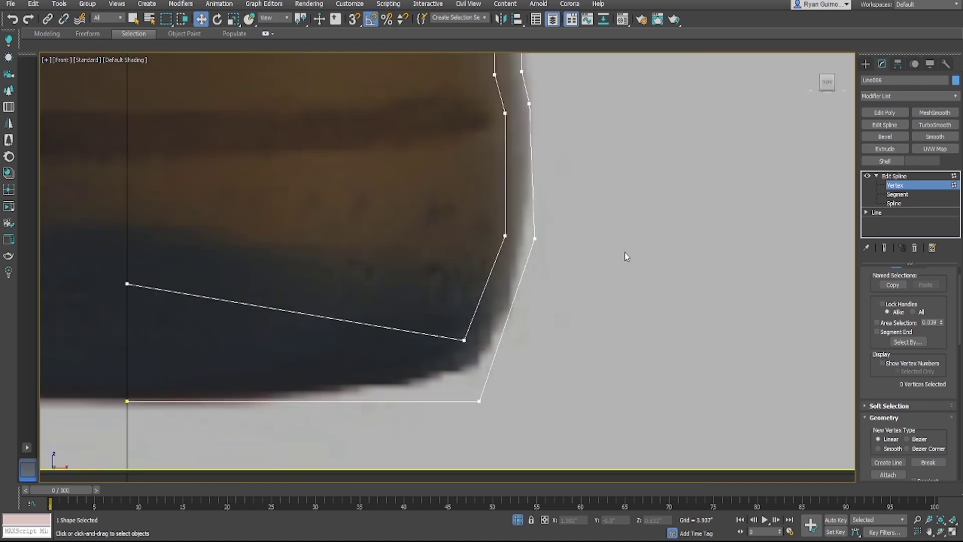
{"action": "left_click_drag", "start_coordinate": [534, 274], "coordinate": [537, 240]}
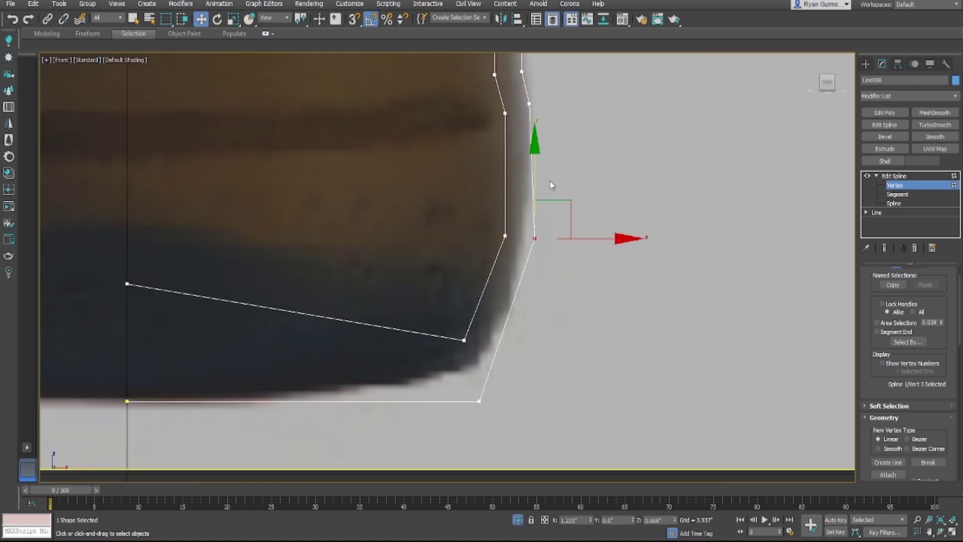
{"action": "left_click", "coordinate": [574, 276]}
{"action": "left_click", "coordinate": [535, 239]}
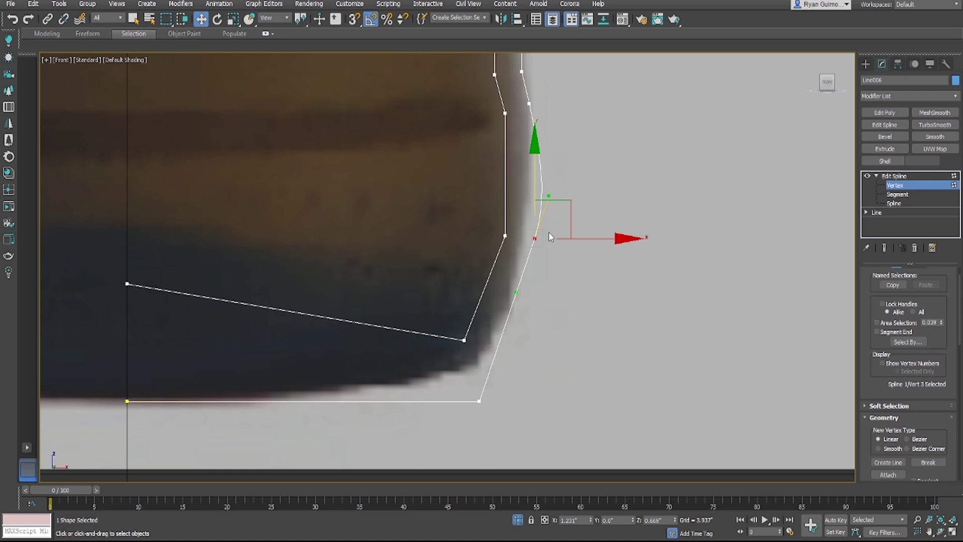
Step: Move that outer base vertex inward to about X 1.21, Z 0.67 and shape its handles so the wall follows the bottle's base curve
{"action": "scroll", "coordinate": [544, 251], "scroll_direction": "down", "scroll_amount": 2}
{"action": "middle_click_drag", "start_coordinate": [543, 254], "coordinate": [532, 297]}
{"action": "left_click", "coordinate": [505, 284]}
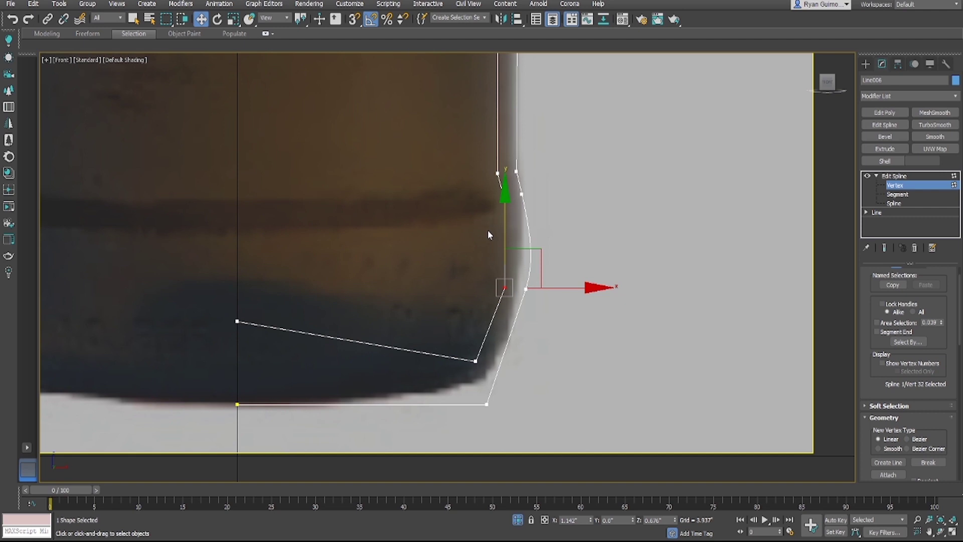
{"action": "left_click", "coordinate": [525, 289]}
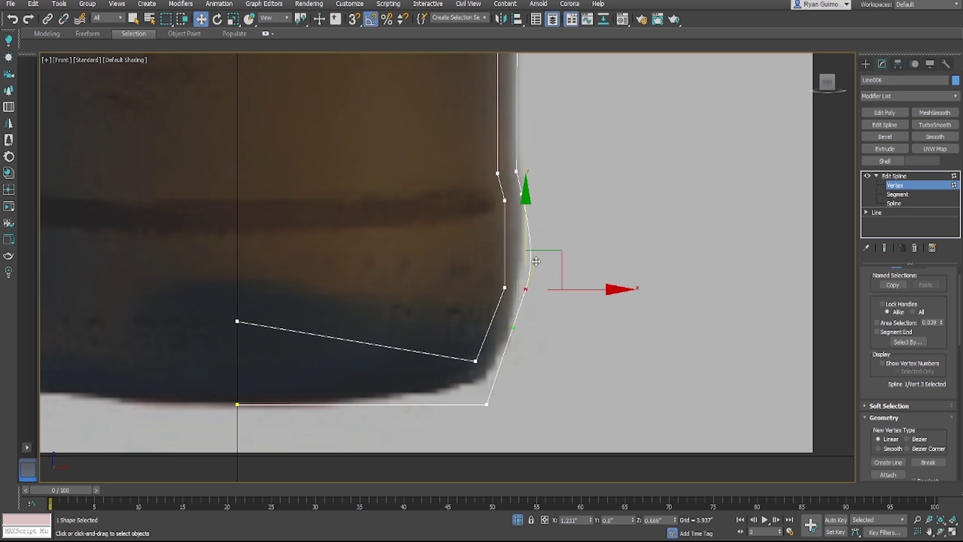
{"action": "mouse_move", "coordinate": [551, 250]}
{"action": "left_mouse_down"}
{"action": "mouse_move", "coordinate": [524, 244]}
{"action": "mouse_move", "coordinate": [548, 249]}
{"action": "left_mouse_up"}
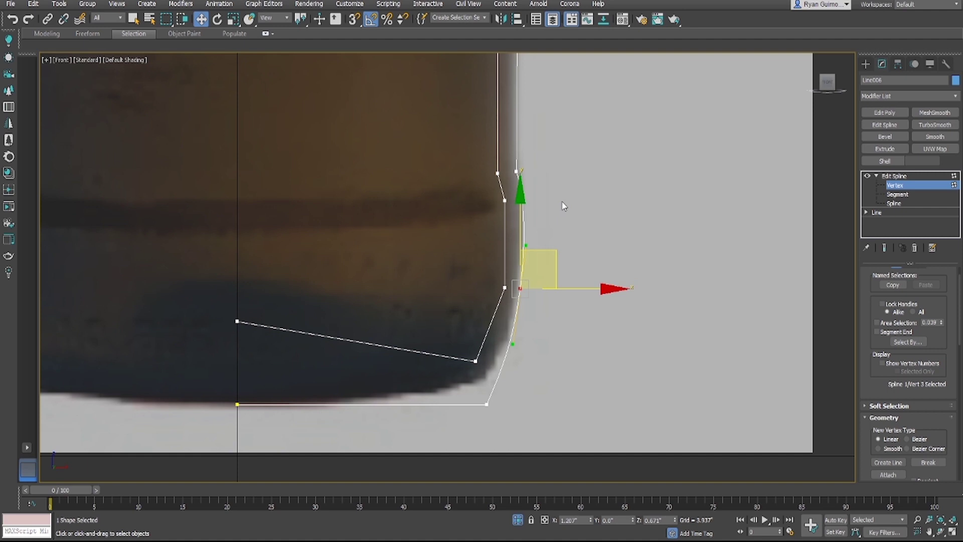
{"action": "middle_click_drag", "start_coordinate": [563, 206], "coordinate": [596, 279]}
{"action": "left_click", "coordinate": [548, 260]}
{"action": "left_click", "coordinate": [523, 280]}
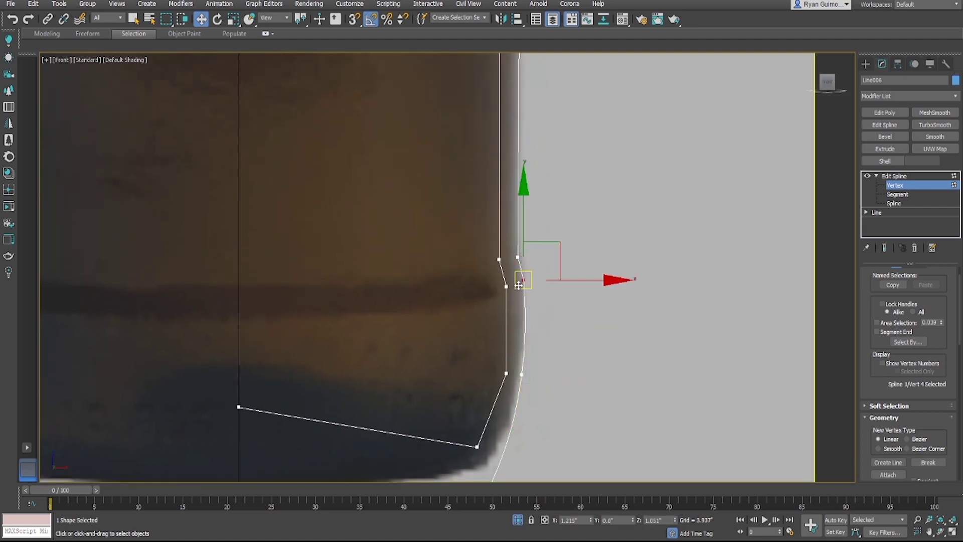
{"action": "left_click", "coordinate": [650, 316]}
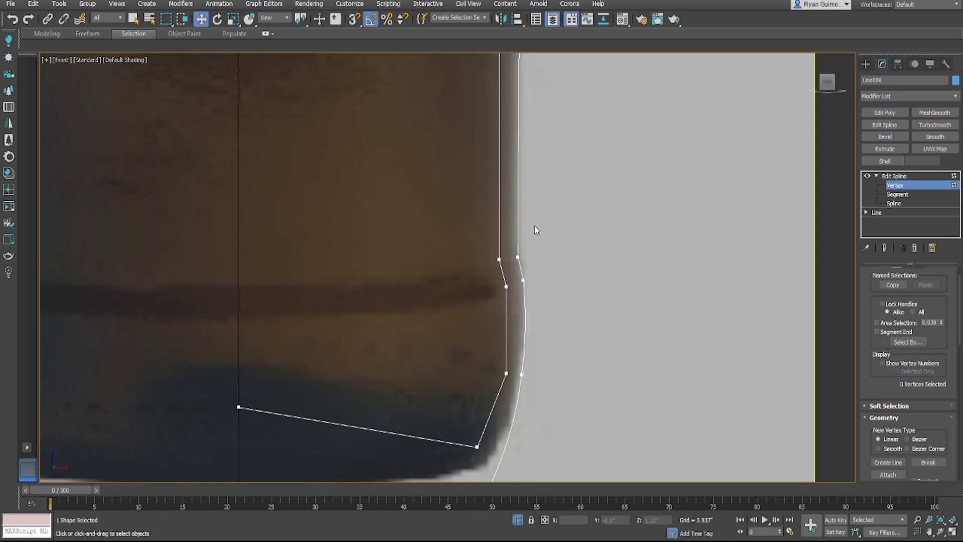
Step: Convert the outer wall's mid-shoulder vertex to Bezier and adjust its handles to follow the rounded shoulder
{"action": "middle_click_drag", "start_coordinate": [532, 117], "coordinate": [483, 268]}
{"action": "scroll", "coordinate": [483, 269], "scroll_direction": "down", "scroll_amount": 2}
{"action": "middle_click_drag", "start_coordinate": [497, 63], "coordinate": [518, 282]}
{"action": "middle_click_drag", "start_coordinate": [524, 71], "coordinate": [491, 223]}
{"action": "scroll", "coordinate": [476, 199], "scroll_direction": "up", "scroll_amount": 3}
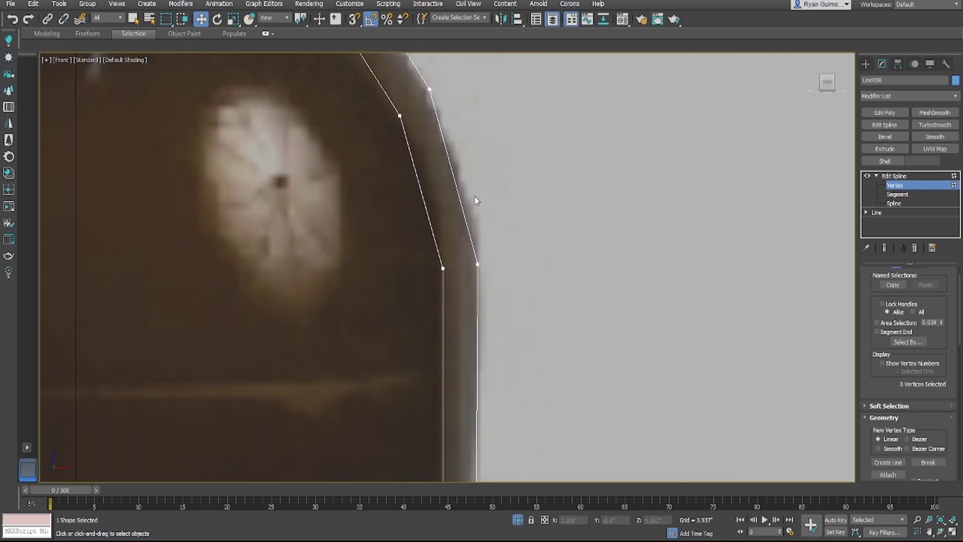
{"action": "left_click", "coordinate": [478, 264]}
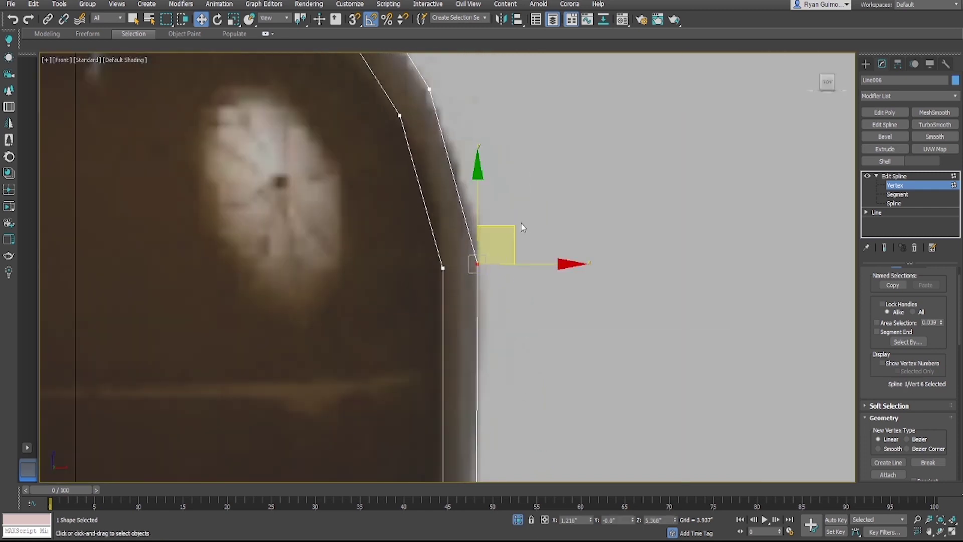
{"action": "middle_click_drag", "start_coordinate": [479, 73], "coordinate": [572, 252]}
{"action": "left_click", "coordinate": [521, 267]}
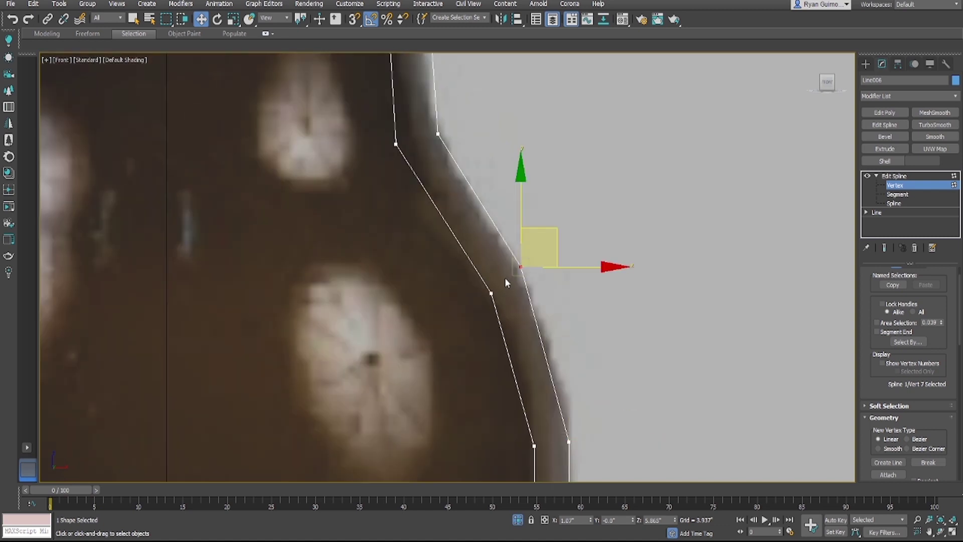
{"action": "left_click", "coordinate": [505, 199]}
{"action": "left_click_drag", "start_coordinate": [536, 329], "coordinate": [552, 320]}
{"action": "middle_click_drag", "start_coordinate": [569, 348], "coordinate": [524, 246]}
{"action": "scroll", "coordinate": [543, 290], "scroll_direction": "down", "scroll_amount": 2}
{"action": "scroll", "coordinate": [521, 292], "scroll_direction": "up", "scroll_amount": 2}
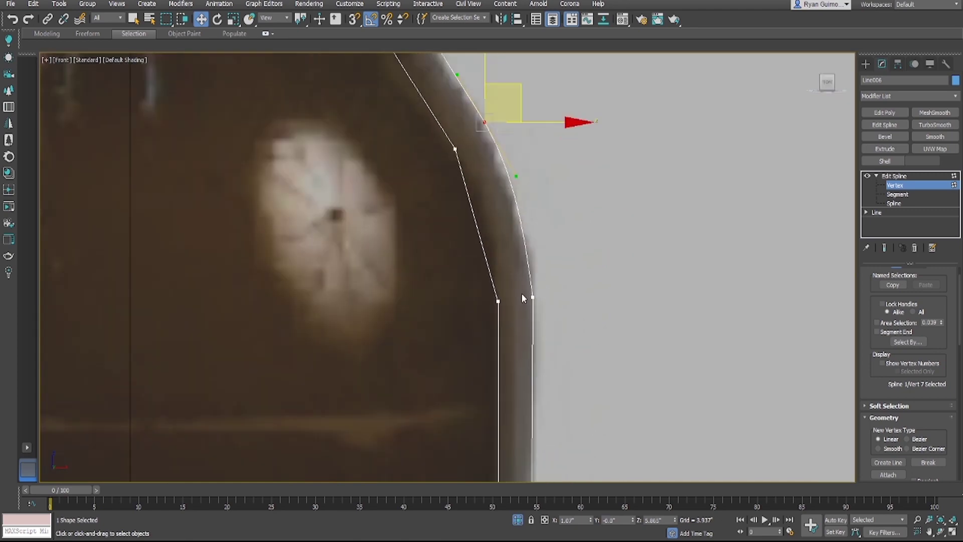
Step: Give the outer vertex where the shoulder meets the body a Bezier handle and shape a smooth transition into the mid-shoulder vertex
{"action": "left_click", "coordinate": [532, 297]}
{"action": "scroll", "coordinate": [534, 299], "scroll_direction": "down", "scroll_amount": 2}
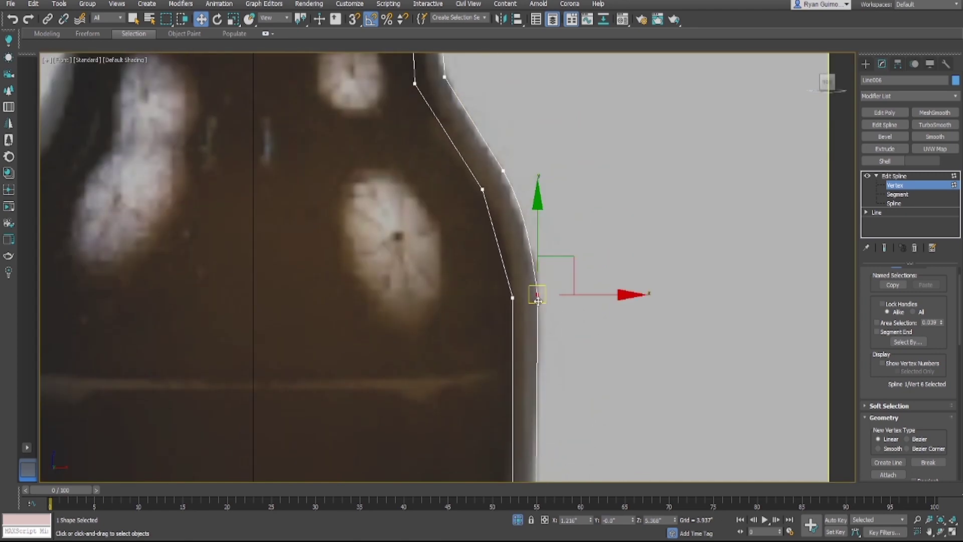
{"action": "scroll", "coordinate": [537, 302], "scroll_direction": "up", "scroll_amount": 2}
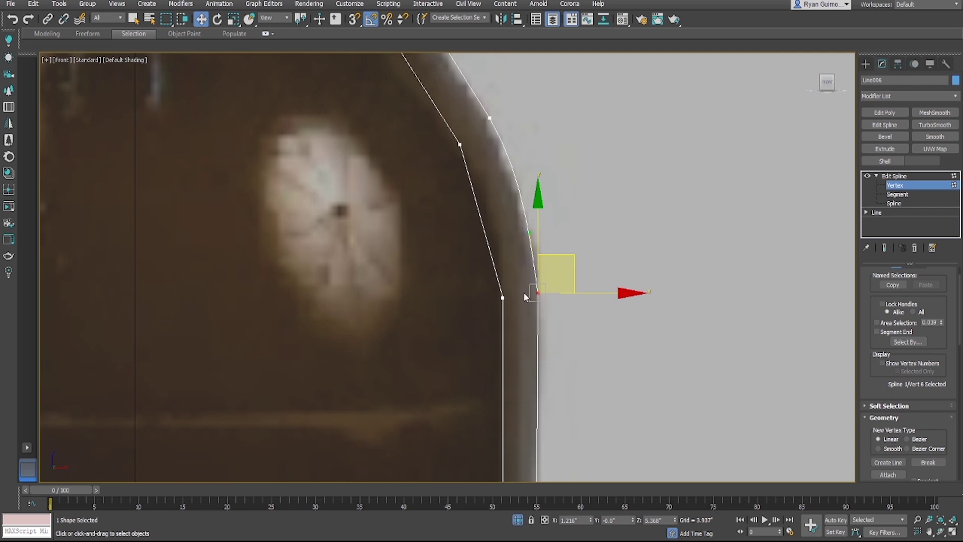
{"action": "left_click", "coordinate": [559, 301]}
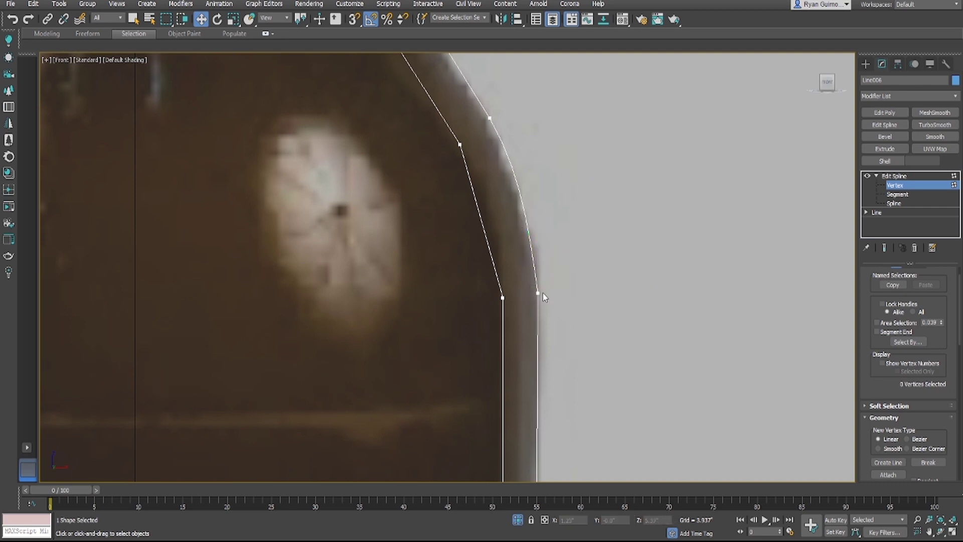
{"action": "left_click", "coordinate": [539, 293]}
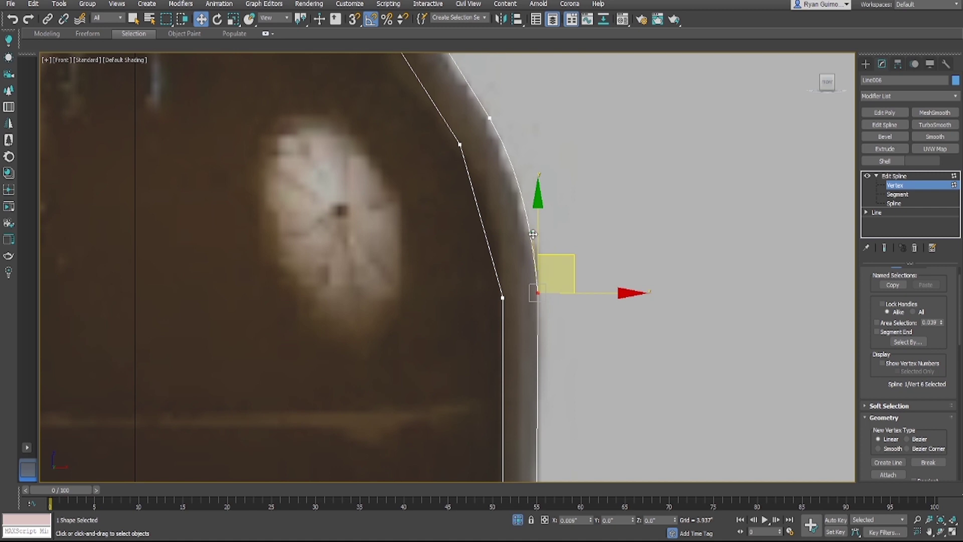
{"action": "left_click", "coordinate": [599, 244]}
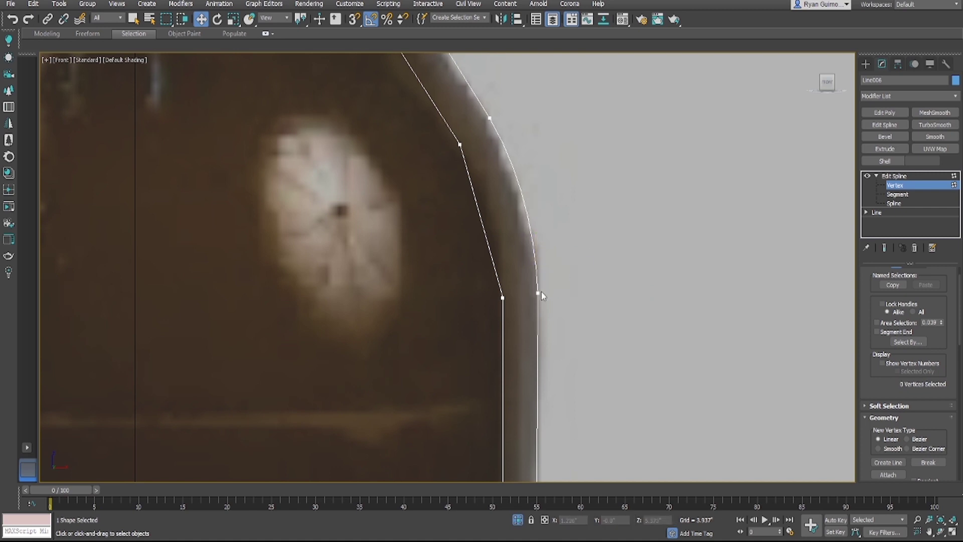
{"action": "left_click", "coordinate": [538, 292]}
{"action": "left_click", "coordinate": [602, 216]}
{"action": "middle_click_drag", "start_coordinate": [555, 120], "coordinate": [577, 211]}
{"action": "left_click", "coordinate": [512, 208]}
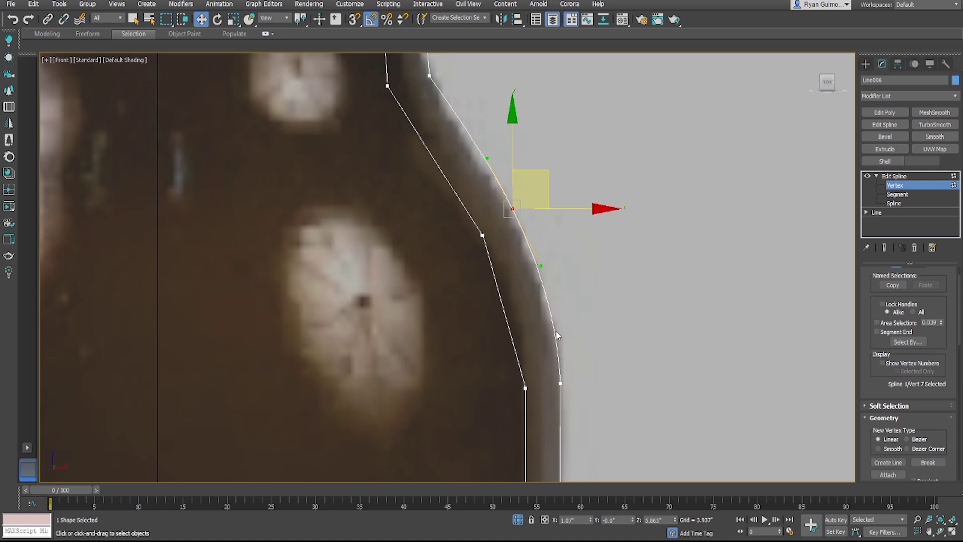
Step: Move the outer vertex where the neck meets the shoulder to about X 0.80, Z 6.27 on the glass edge
{"action": "middle_click_drag", "start_coordinate": [432, 113], "coordinate": [446, 302]}
{"action": "left_click", "coordinate": [444, 263]}
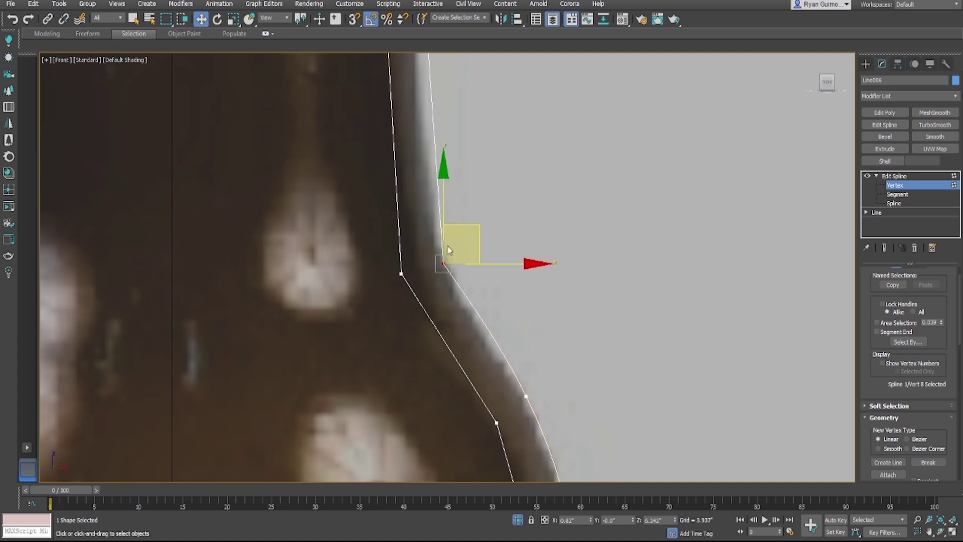
{"action": "middle_click_drag", "start_coordinate": [453, 249], "coordinate": [469, 273]}
{"action": "left_click_drag", "start_coordinate": [495, 250], "coordinate": [490, 238]}
{"action": "scroll", "coordinate": [487, 242], "scroll_direction": "down", "scroll_amount": 4}
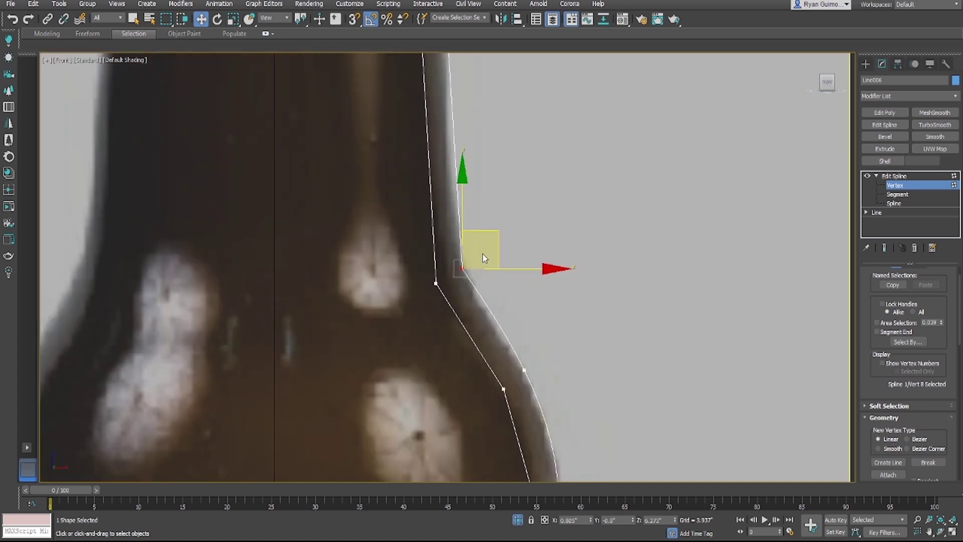
{"action": "scroll", "coordinate": [472, 260], "scroll_direction": "up", "scroll_amount": 2}
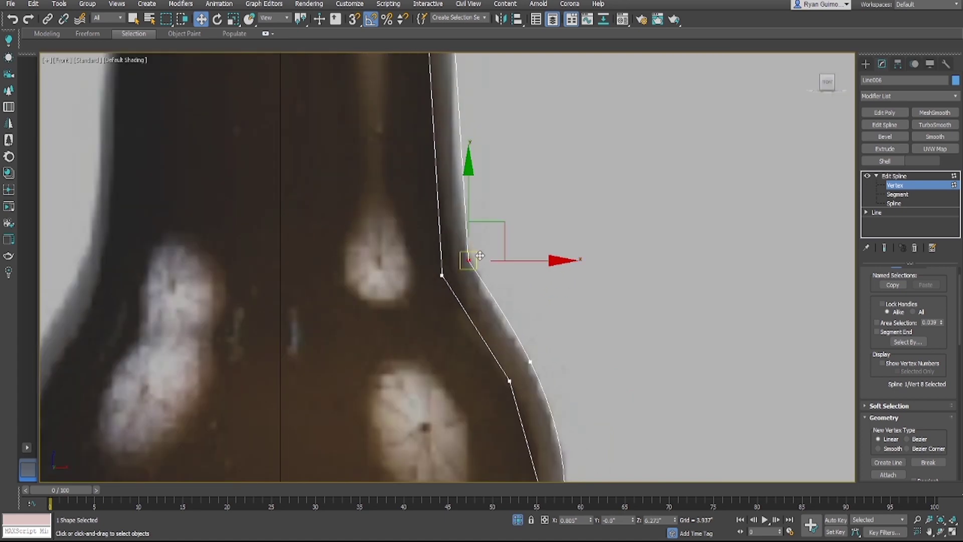
{"action": "scroll", "coordinate": [479, 253], "scroll_direction": "down", "scroll_amount": 3}
{"action": "left_click_drag", "start_coordinate": [509, 223], "coordinate": [538, 221]}
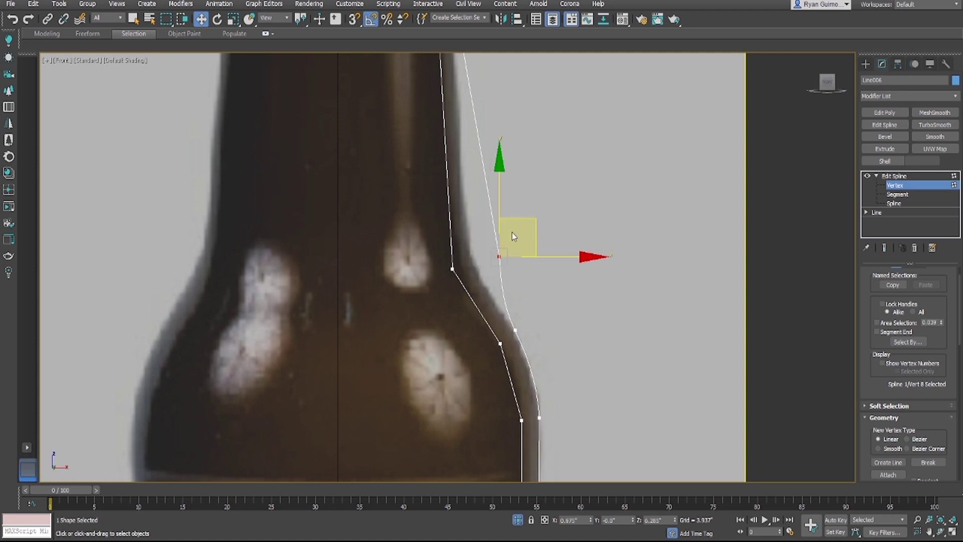
{"action": "key", "text": "ctrl+z"}
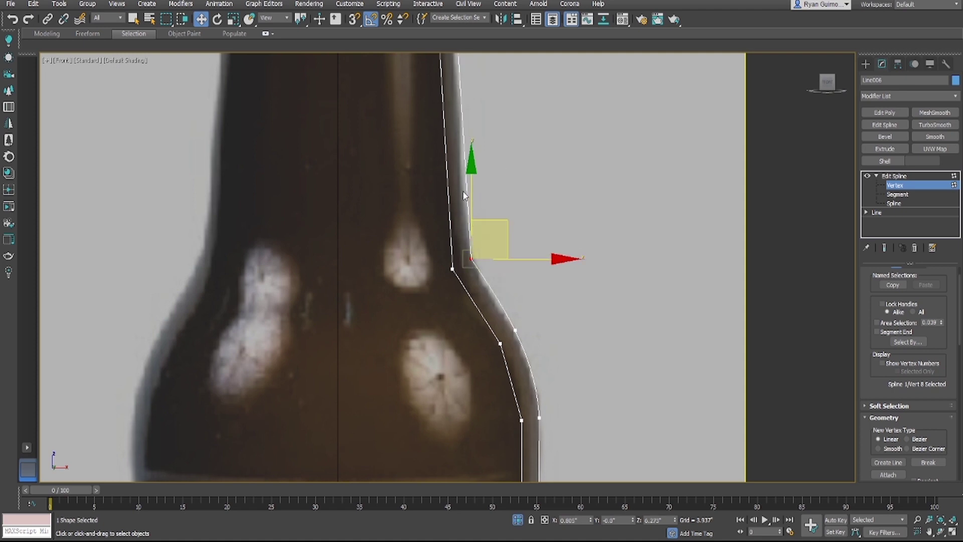
Step: Shape the Bezier handles of the outer neck-base vertex so the neck flows smoothly into the shoulder
{"action": "scroll", "coordinate": [465, 232], "scroll_direction": "up", "scroll_amount": 2}
{"action": "left_click_drag", "start_coordinate": [410, 175], "coordinate": [461, 231]}
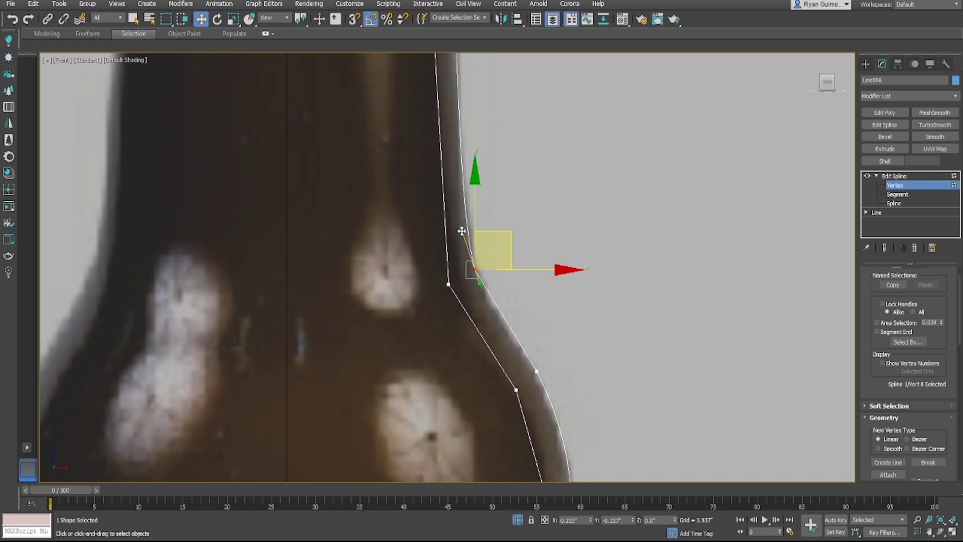
{"action": "middle_click_drag", "start_coordinate": [542, 197], "coordinate": [551, 240]}
{"action": "left_click_drag", "start_coordinate": [517, 275], "coordinate": [521, 273]}
Step: Smooth the outer mid-neck vertex with Bezier handles and move it to about X 0.70, Z 7.66 along the neck's edge
{"action": "mouse_move", "coordinate": [516, 124]}
{"action": "middle_mouse_down"}
{"action": "mouse_move", "coordinate": [506, 317]}
{"action": "mouse_move", "coordinate": [508, 214]}
{"action": "middle_mouse_up"}
{"action": "left_click_drag", "start_coordinate": [459, 260], "coordinate": [459, 258]}
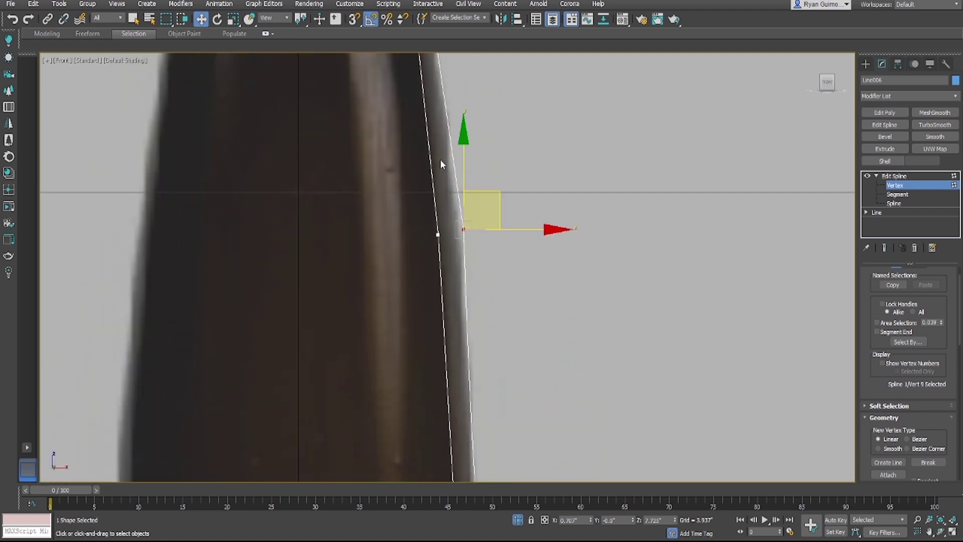
{"action": "scroll", "coordinate": [496, 202], "scroll_direction": "down", "scroll_amount": 5}
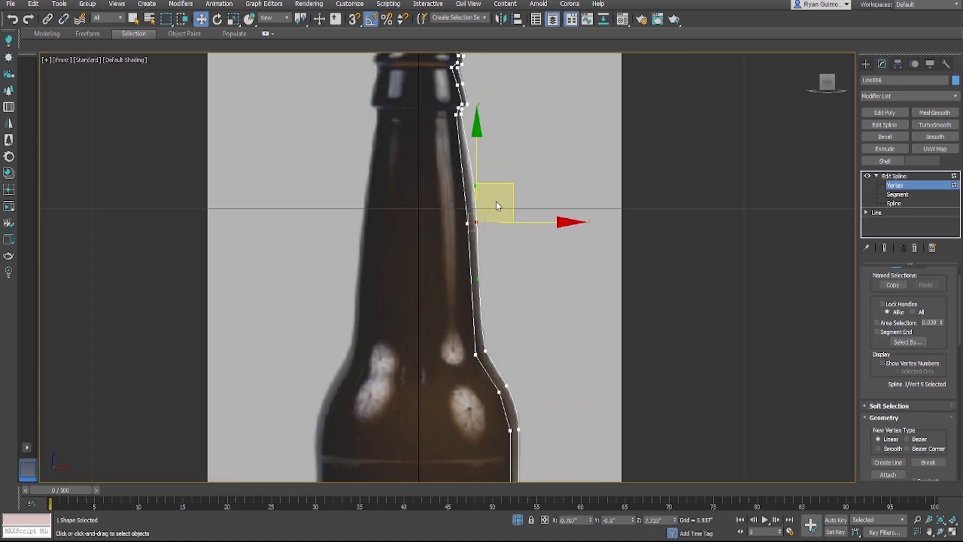
{"action": "left_click_drag", "start_coordinate": [514, 187], "coordinate": [513, 193]}
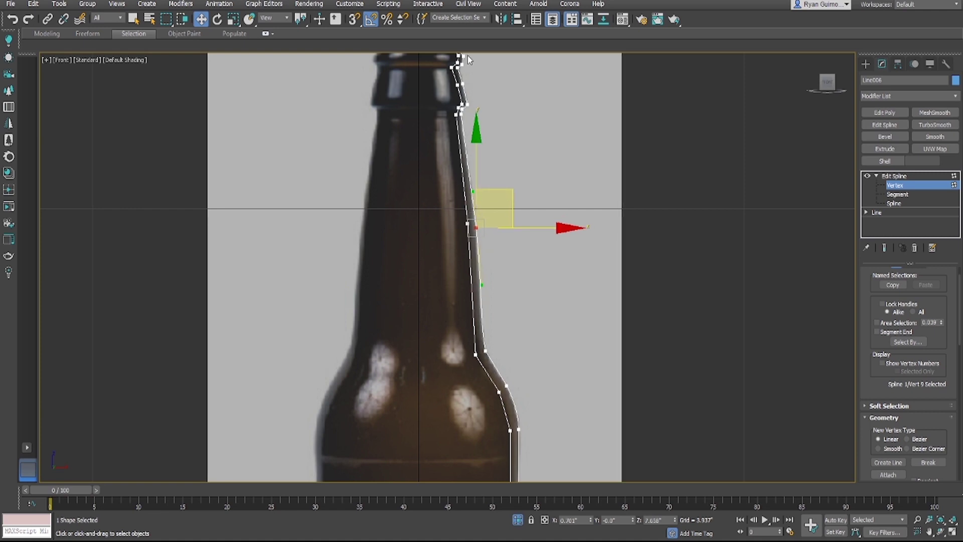
Step: Nudge the outer vertices below the neck collar onto the bottle's edge and align the neck-top vertex's lower Bezier handle with the neck
{"action": "scroll", "coordinate": [463, 108], "scroll_direction": "up", "scroll_amount": 6}
{"action": "left_click", "coordinate": [485, 140]}
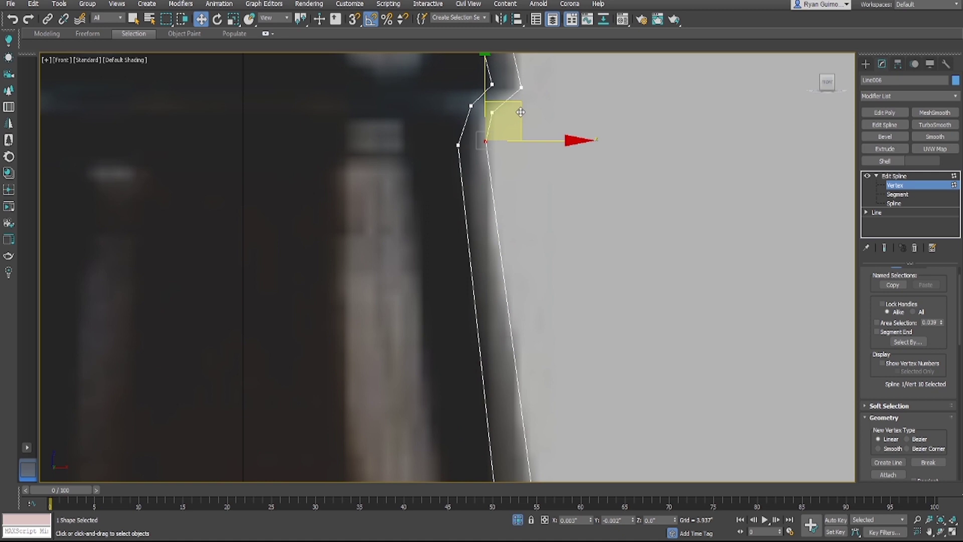
{"action": "left_click_drag", "start_coordinate": [520, 110], "coordinate": [522, 117]}
{"action": "middle_click_drag", "start_coordinate": [527, 111], "coordinate": [503, 183]}
{"action": "left_click", "coordinate": [545, 179]}
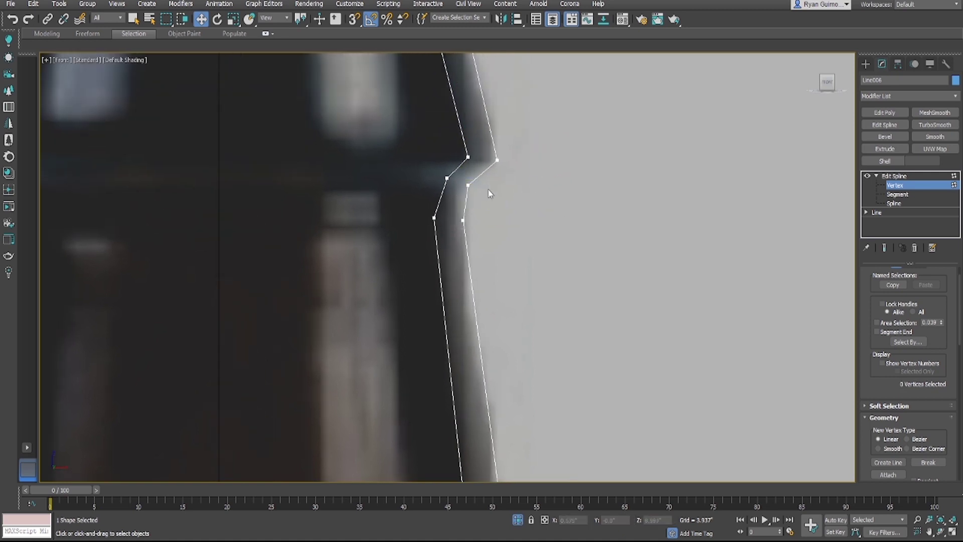
{"action": "left_click", "coordinate": [468, 185]}
{"action": "left_click", "coordinate": [497, 160]}
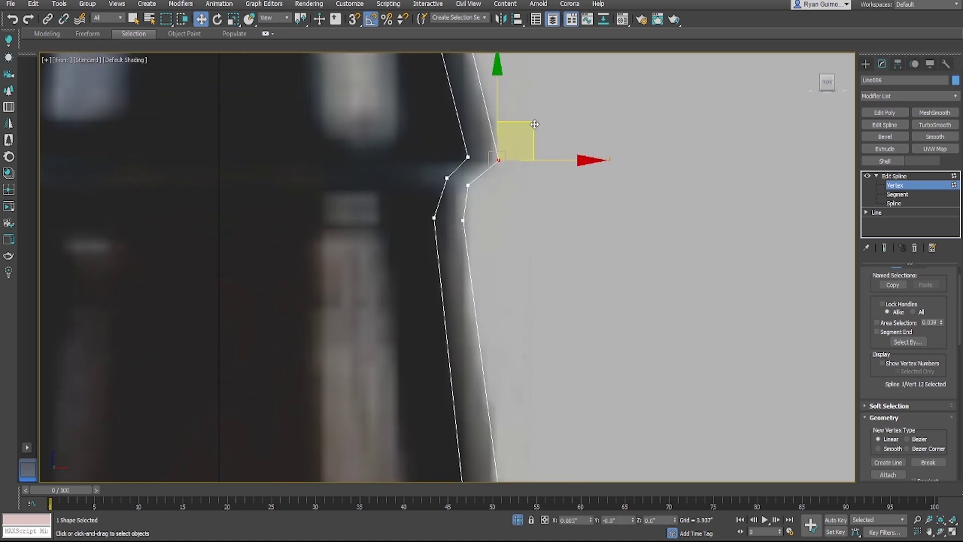
{"action": "left_click", "coordinate": [472, 222]}
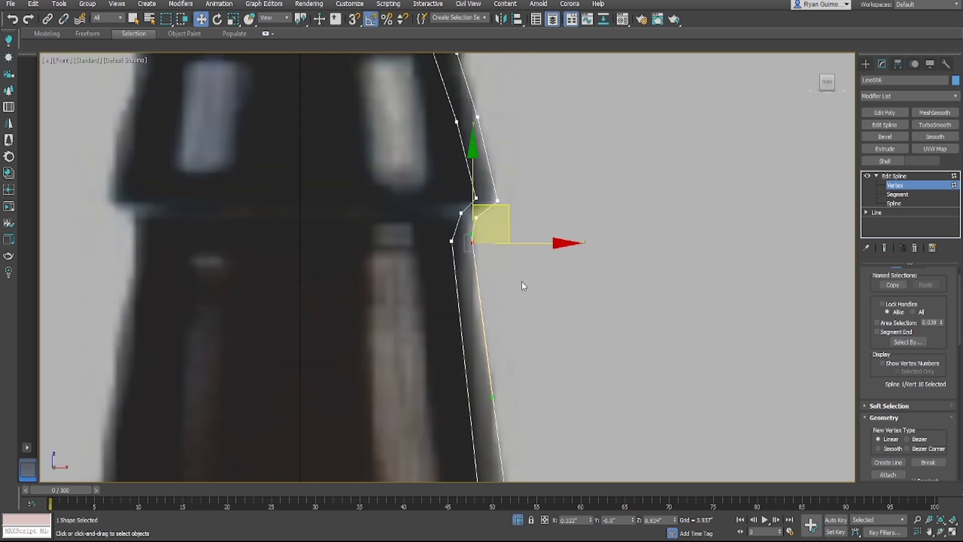
{"action": "left_click", "coordinate": [526, 282]}
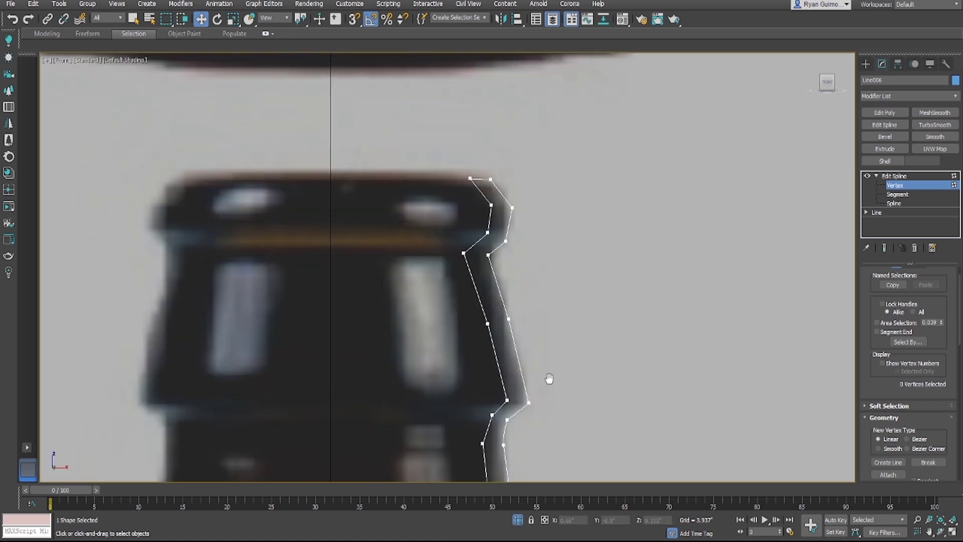
Step: Smooth the outer mid-collar vertex with Bezier handles and nudge it to about X 0.54, Z 9.29
{"action": "left_click_drag", "start_coordinate": [532, 301], "coordinate": [508, 322]}
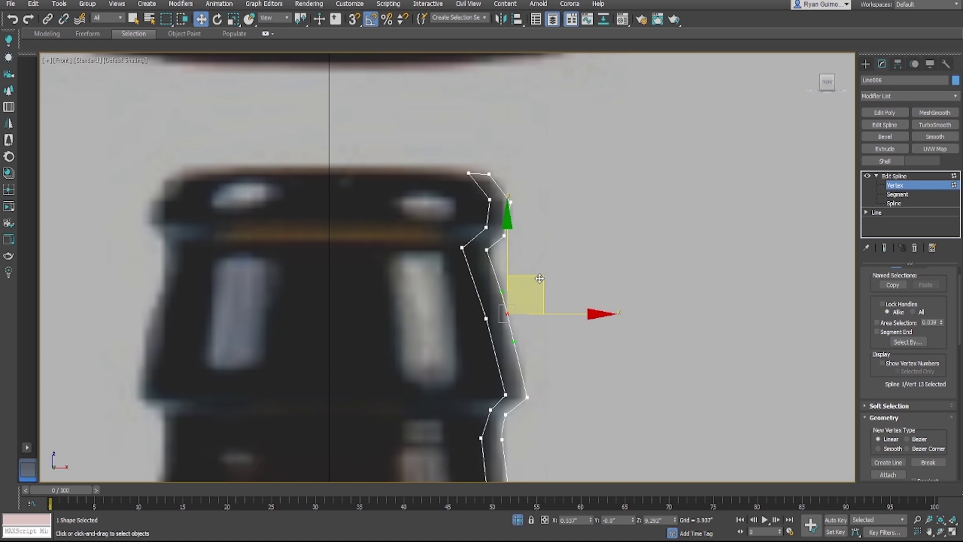
{"action": "left_click_drag", "start_coordinate": [540, 279], "coordinate": [542, 281]}
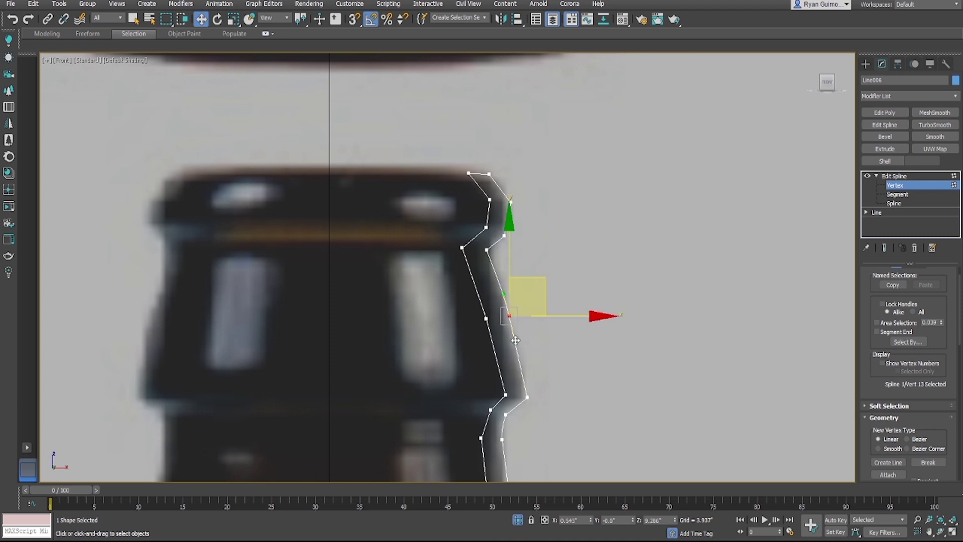
{"action": "left_click", "coordinate": [541, 341]}
Step: Shape the outer lip vertex's Bezier handles and move it to about X 0.54, Z 9.60 to round the lip
{"action": "scroll", "coordinate": [488, 220], "scroll_direction": "up", "scroll_amount": 2}
{"action": "left_click_drag", "start_coordinate": [544, 189], "coordinate": [519, 201]}
{"action": "left_click", "coordinate": [546, 149]}
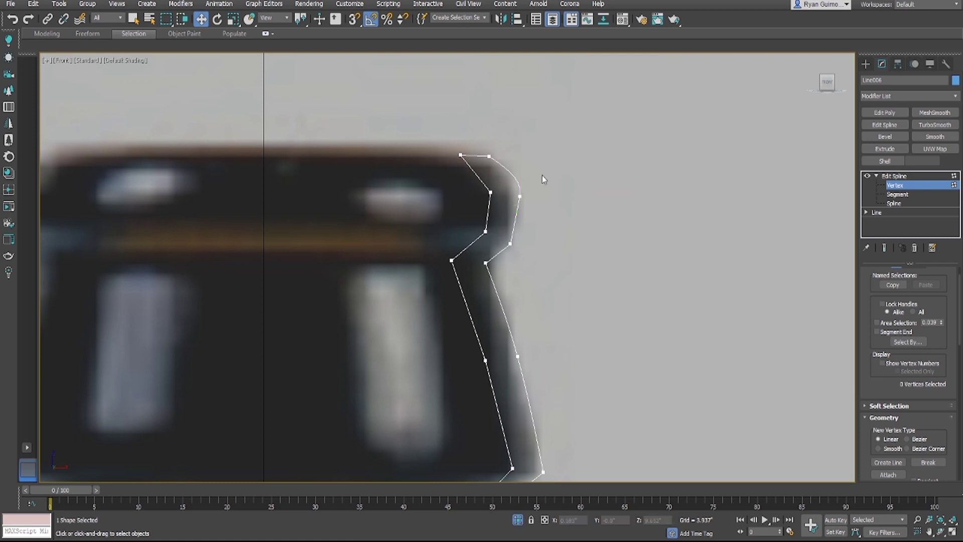
{"action": "left_click", "coordinate": [519, 196]}
{"action": "left_click", "coordinate": [544, 191]}
{"action": "left_click", "coordinate": [520, 196]}
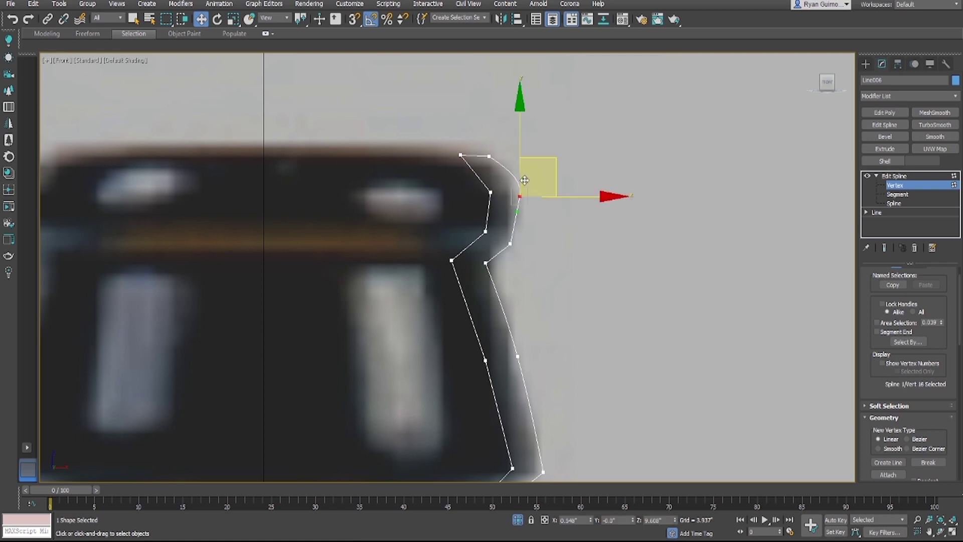
{"action": "left_click_drag", "start_coordinate": [516, 180], "coordinate": [549, 171]}
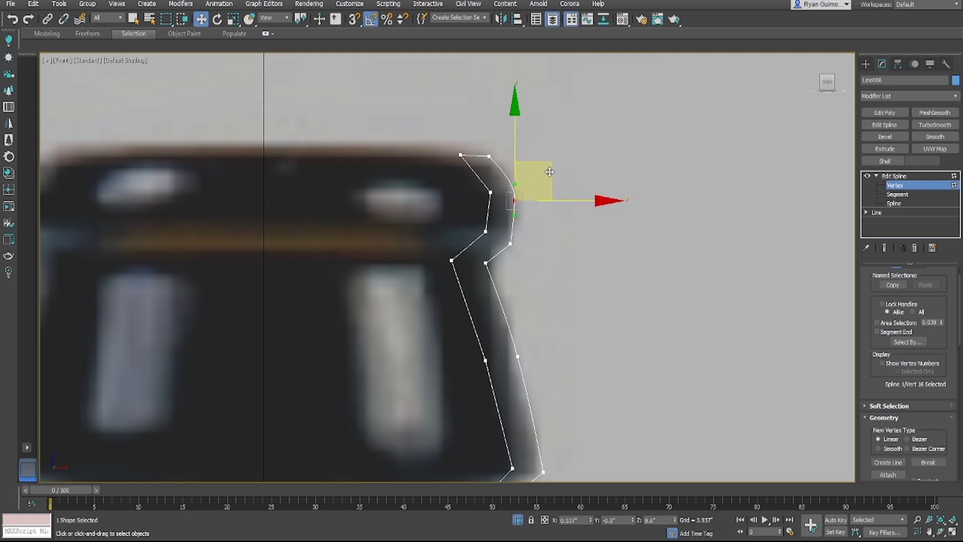
Step: Round the inner lip vertex with Bezier handles to follow the outer curve and delete the inner vertex just below it
{"action": "left_click_drag", "start_coordinate": [516, 217], "coordinate": [492, 210]}
{"action": "left_click", "coordinate": [528, 224]}
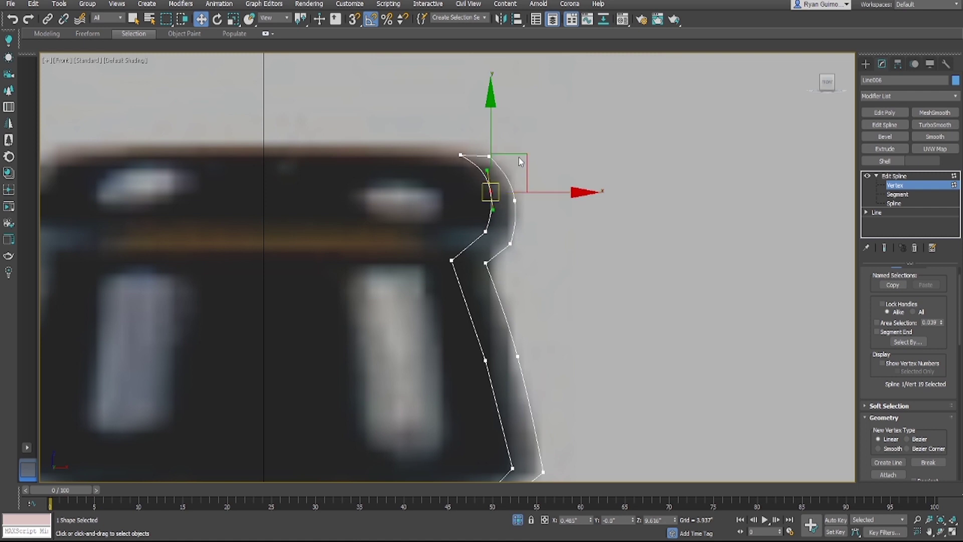
{"action": "left_click", "coordinate": [486, 232]}
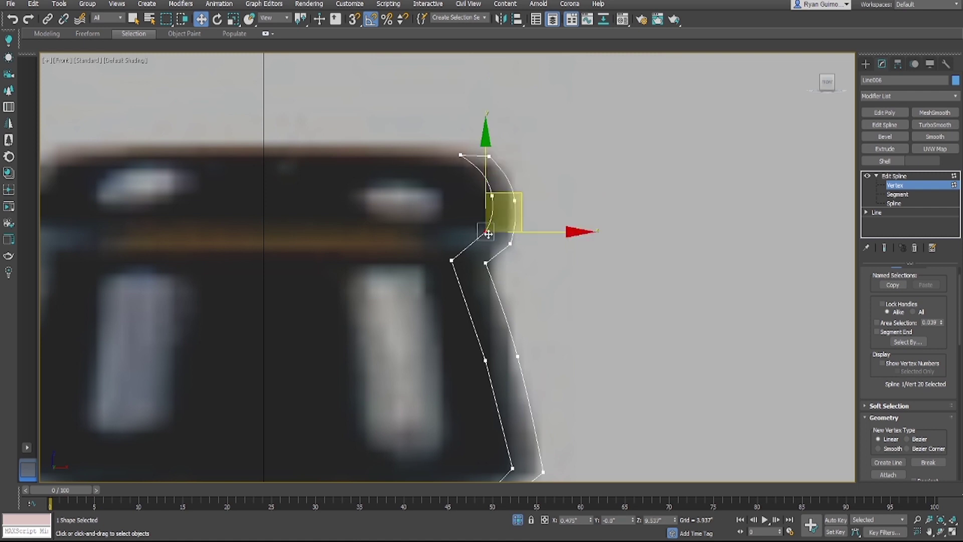
{"action": "key", "text": "Delete"}
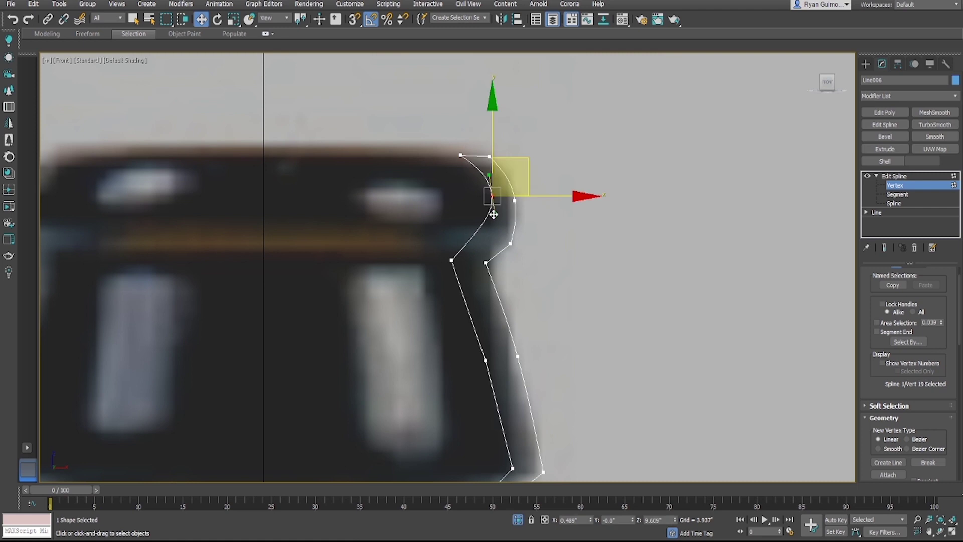
{"action": "left_click_drag", "start_coordinate": [494, 214], "coordinate": [495, 231]}
{"action": "scroll", "coordinate": [547, 327], "scroll_direction": "down", "scroll_amount": 2}
{"action": "left_click", "coordinate": [490, 321]}
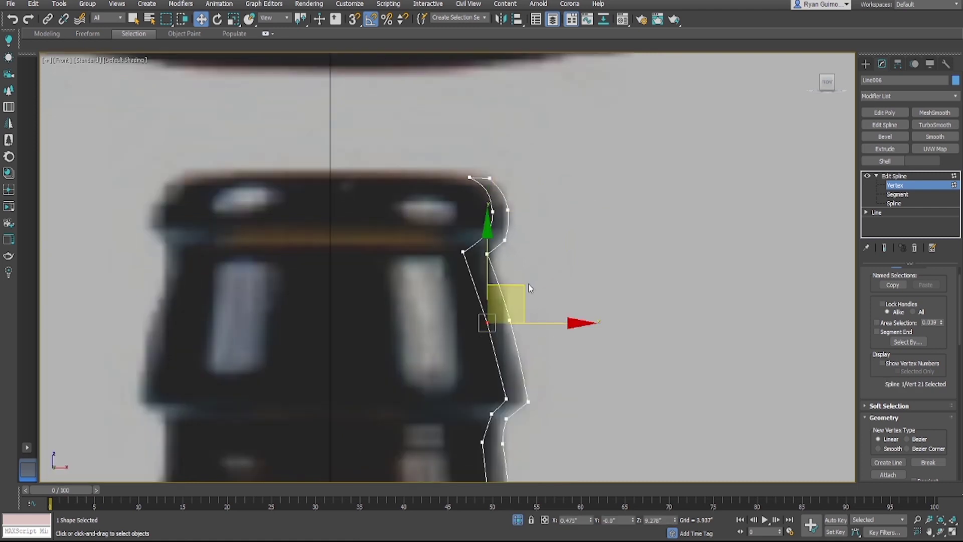
Step: Leave vertex editing and examine the profile against the reference bottle from the lip down to the base
{"action": "scroll", "coordinate": [528, 348], "scroll_direction": "down", "scroll_amount": 5}
{"action": "middle_click_drag", "start_coordinate": [543, 402], "coordinate": [525, 107]}
{"action": "middle_click_drag", "start_coordinate": [580, 412], "coordinate": [526, 254]}
{"action": "scroll", "coordinate": [536, 235], "scroll_direction": "down", "scroll_amount": 3}
{"action": "scroll", "coordinate": [482, 103], "scroll_direction": "up", "scroll_amount": 4}
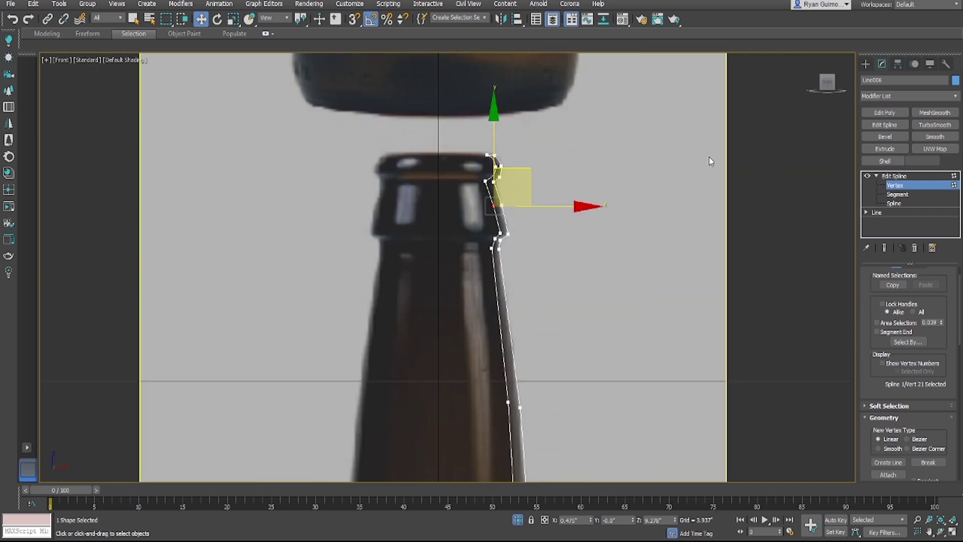
{"action": "left_click", "coordinate": [898, 187]}
{"action": "left_click", "coordinate": [876, 176]}
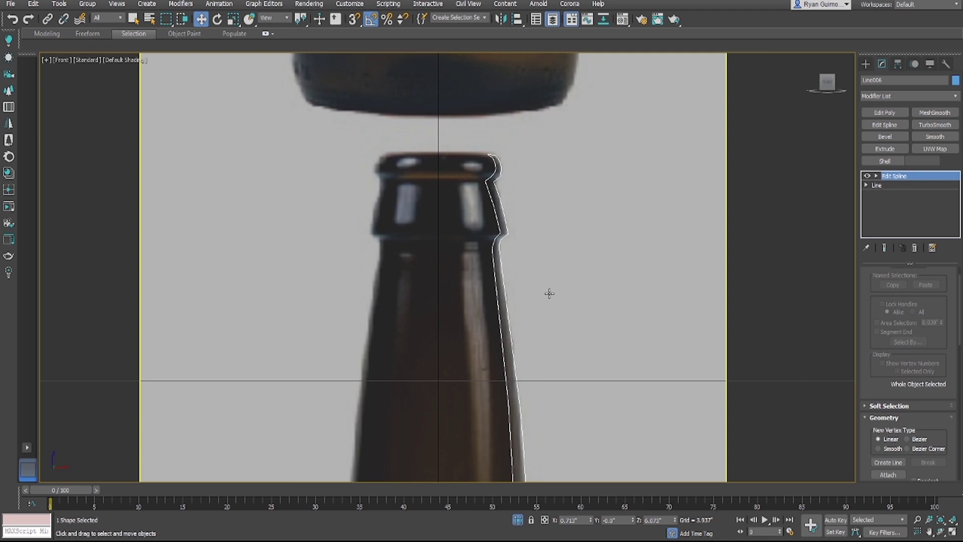
{"action": "scroll", "coordinate": [546, 384], "scroll_direction": "down", "scroll_amount": 2}
{"action": "scroll", "coordinate": [546, 384], "scroll_direction": "down", "scroll_amount": 3}
{"action": "middle_click_drag", "start_coordinate": [546, 384], "coordinate": [535, 244]}
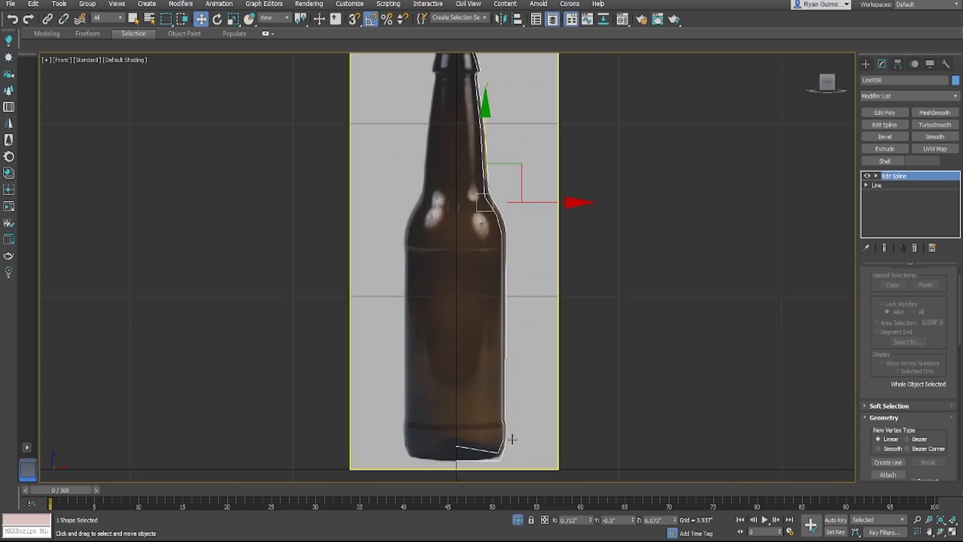
{"action": "middle_click_drag", "start_coordinate": [440, 456], "coordinate": [466, 246]}
{"action": "scroll", "coordinate": [467, 247], "scroll_direction": "up", "scroll_amount": 3}
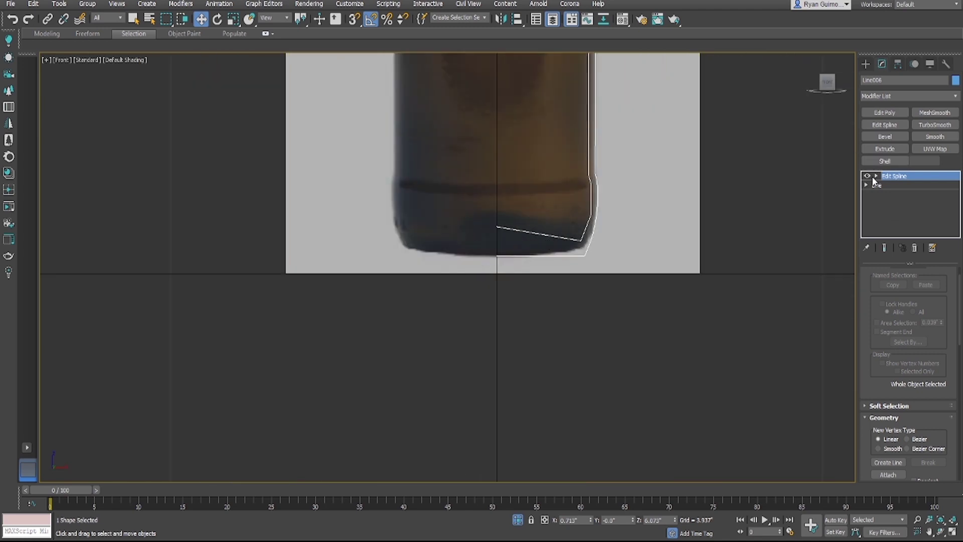
Step: Arch the inner floor by levelling the centre vertex's Bezier handle and lowering it, and move the inner corner vertex to about X 1.02, Z 0.31
{"action": "left_click", "coordinate": [876, 176]}
{"action": "left_click", "coordinate": [895, 185]}
{"action": "left_click_drag", "start_coordinate": [458, 215], "coordinate": [504, 234]}
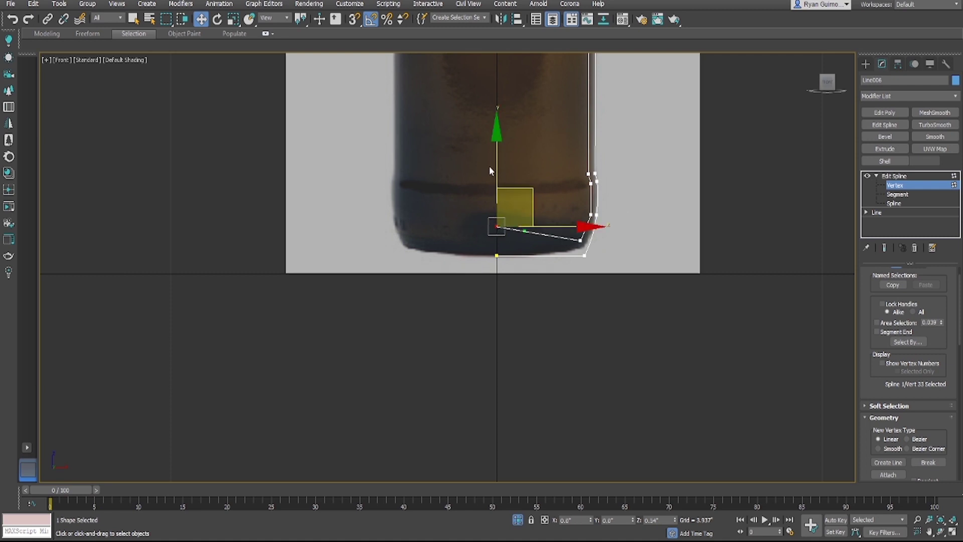
{"action": "scroll", "coordinate": [492, 211], "scroll_direction": "up", "scroll_amount": 3}
{"action": "left_click_drag", "start_coordinate": [557, 251], "coordinate": [565, 239]}
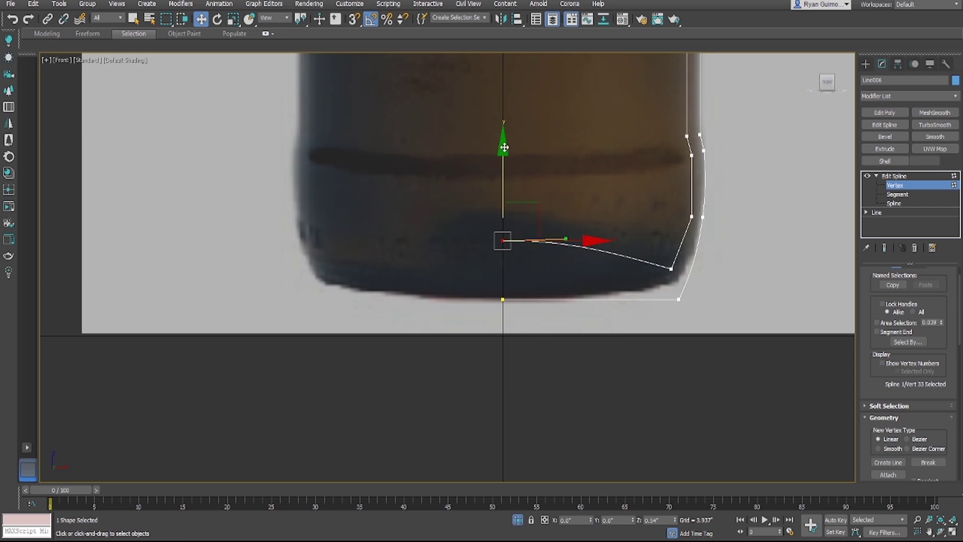
{"action": "left_click_drag", "start_coordinate": [503, 144], "coordinate": [506, 159]}
{"action": "left_click", "coordinate": [670, 269]}
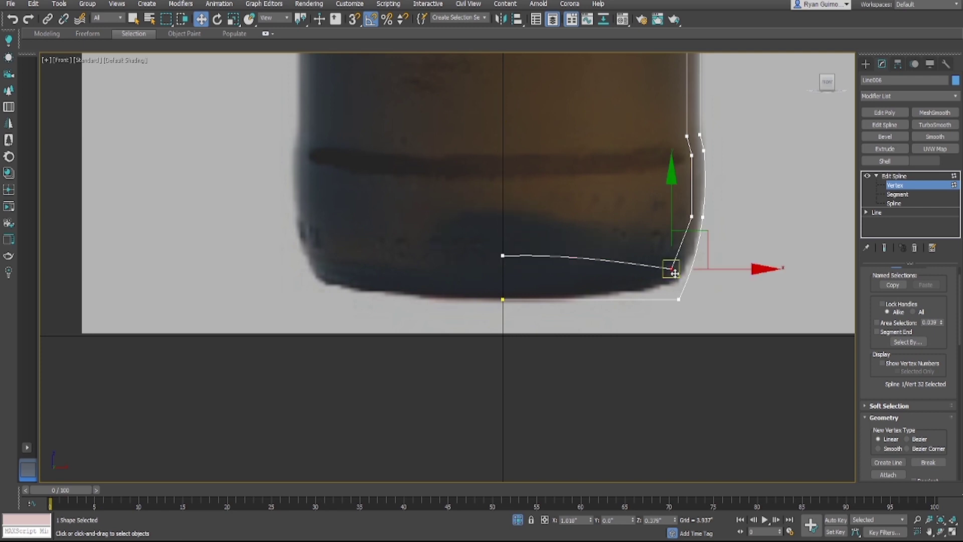
{"action": "left_click_drag", "start_coordinate": [682, 232], "coordinate": [684, 245]}
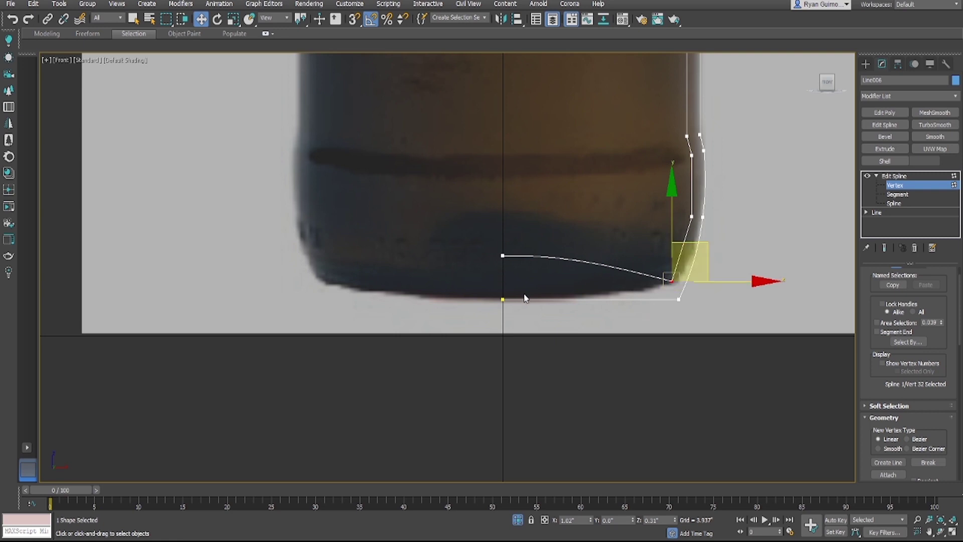
Step: Give the outer bottom-centre vertex a horizontal Bezier handle, raise it to about Z 0.26, and lower the inner centre vertex closer to the corner's height
{"action": "left_click", "coordinate": [503, 299]}
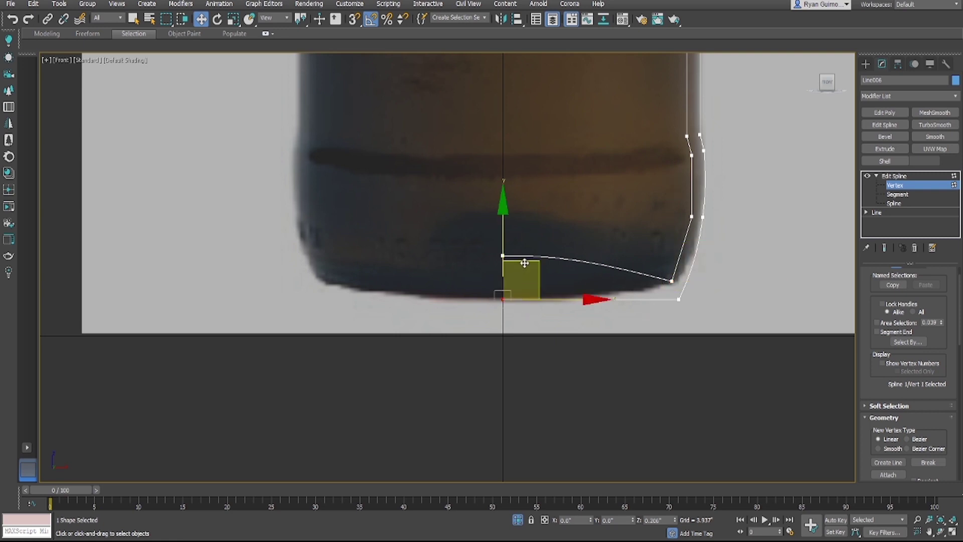
{"action": "left_click_drag", "start_coordinate": [525, 262], "coordinate": [524, 242]}
{"action": "right_click", "coordinate": [524, 242]}
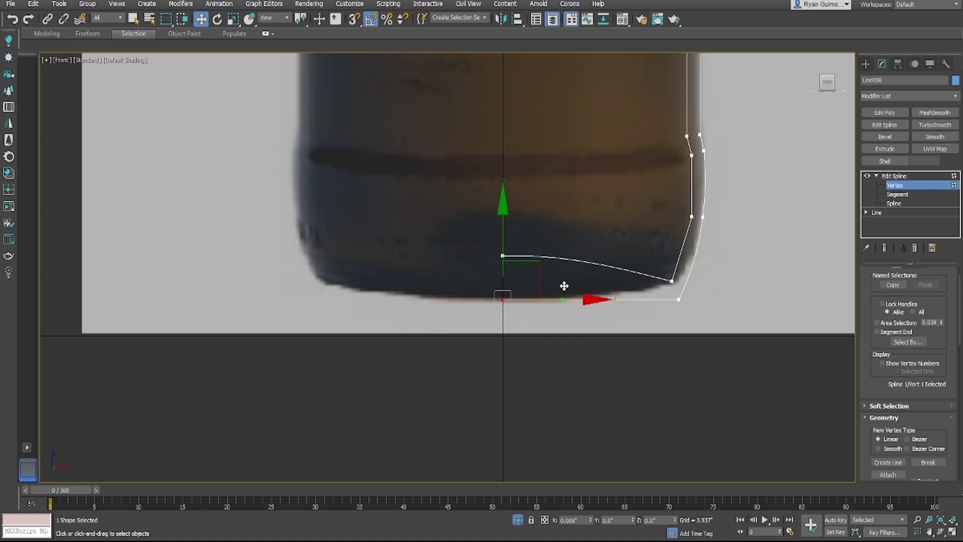
{"action": "left_click_drag", "start_coordinate": [504, 247], "coordinate": [520, 285]}
{"action": "left_click_drag", "start_coordinate": [500, 192], "coordinate": [501, 207]}
{"action": "left_click", "coordinate": [583, 305]}
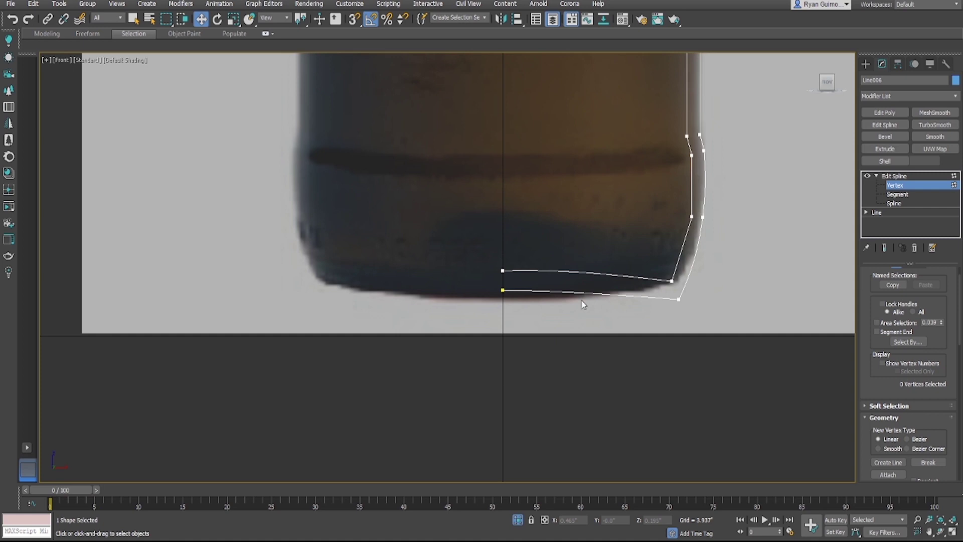
{"action": "left_click", "coordinate": [503, 289]}
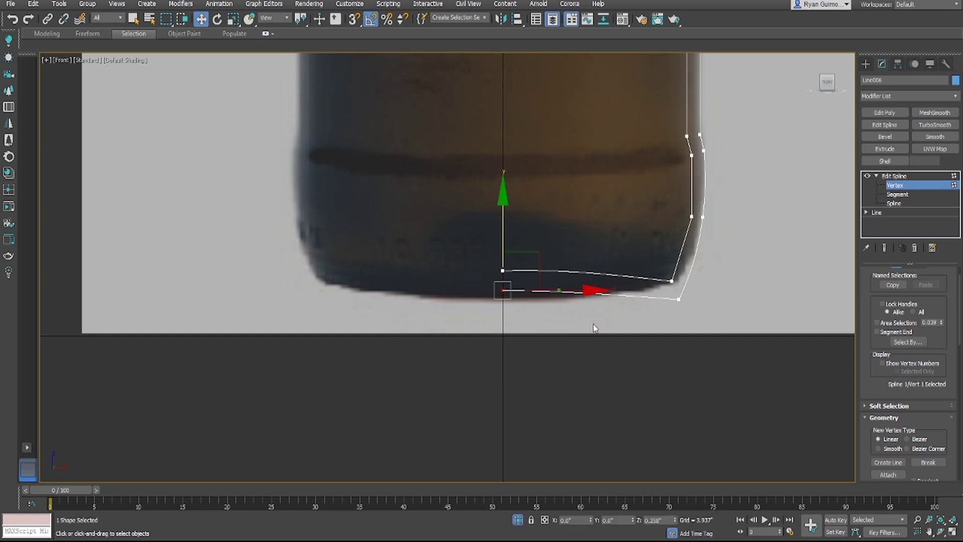
Step: Leave vertex editing and examine the base and lower wall of the profile against the reference image
{"action": "middle_click_drag", "start_coordinate": [673, 283], "coordinate": [553, 369]}
{"action": "scroll", "coordinate": [553, 363], "scroll_direction": "down", "scroll_amount": 2}
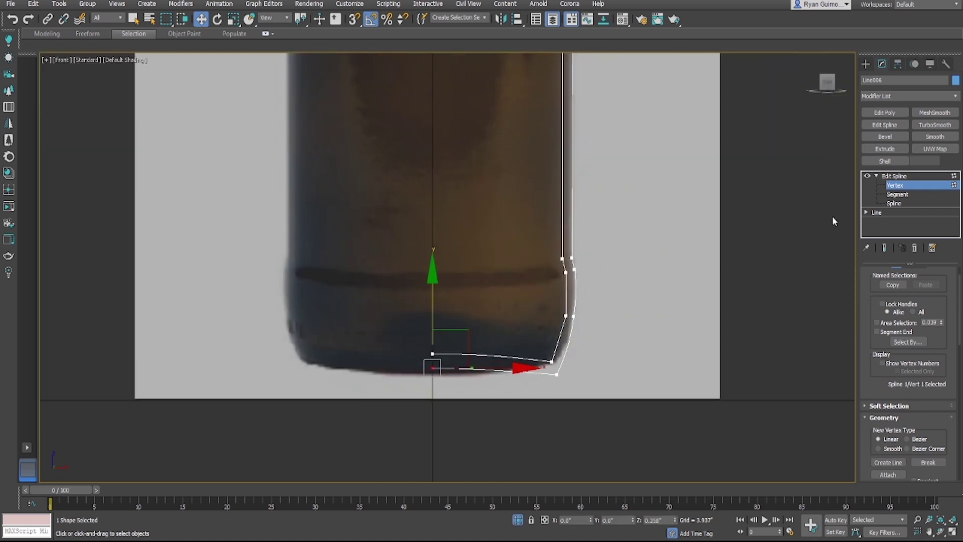
{"action": "left_click", "coordinate": [910, 186]}
{"action": "scroll", "coordinate": [557, 341], "scroll_direction": "down", "scroll_amount": 3}
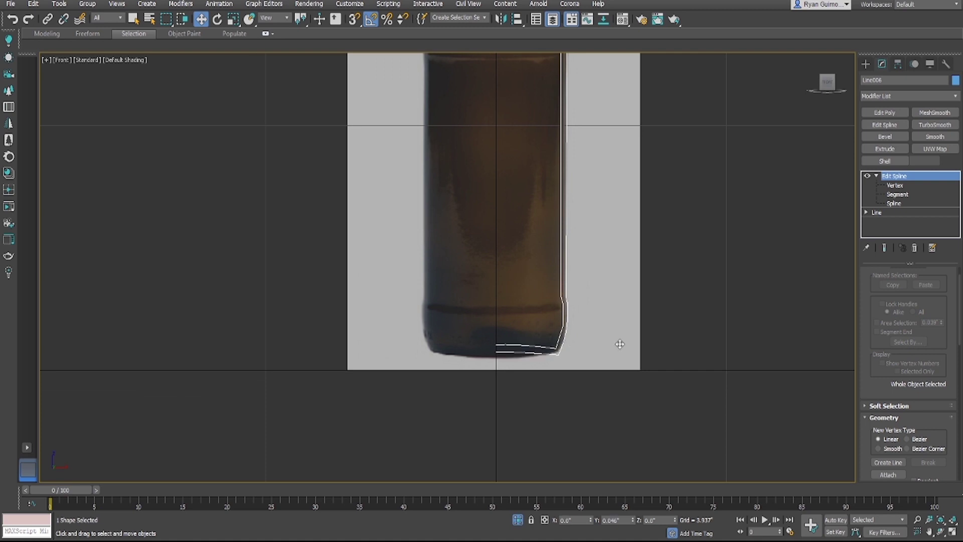
{"action": "left_click_drag", "start_coordinate": [620, 344], "coordinate": [580, 415]}
{"action": "right_click", "coordinate": [580, 415]}
{"action": "scroll", "coordinate": [556, 331], "scroll_direction": "up", "scroll_amount": 3}
{"action": "scroll", "coordinate": [587, 379], "scroll_direction": "down", "scroll_amount": 1}
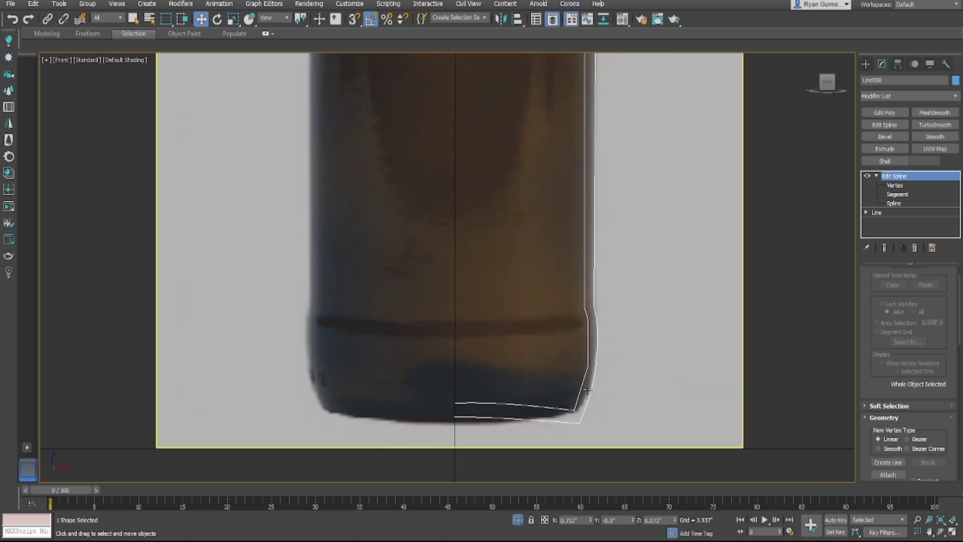
{"action": "scroll", "coordinate": [588, 390], "scroll_direction": "up", "scroll_amount": 2}
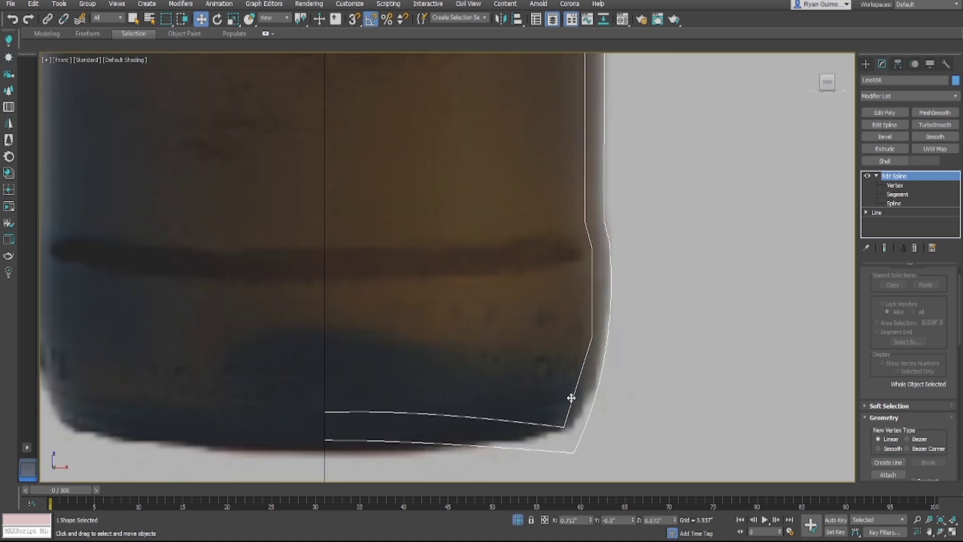
{"action": "scroll", "coordinate": [596, 213], "scroll_direction": "down", "scroll_amount": 8}
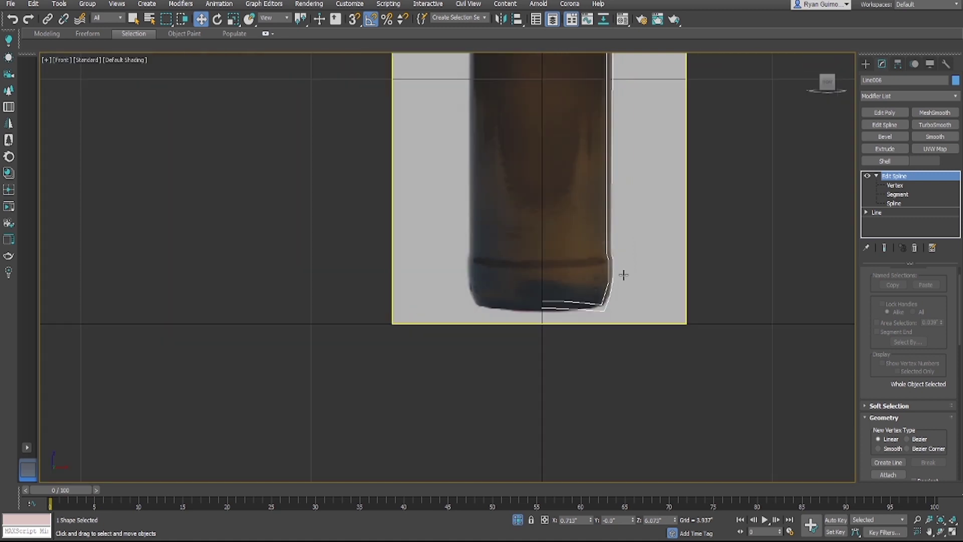
Step: Delete the reference image plane and select the bottle profile spline
{"action": "left_click", "coordinate": [589, 270]}
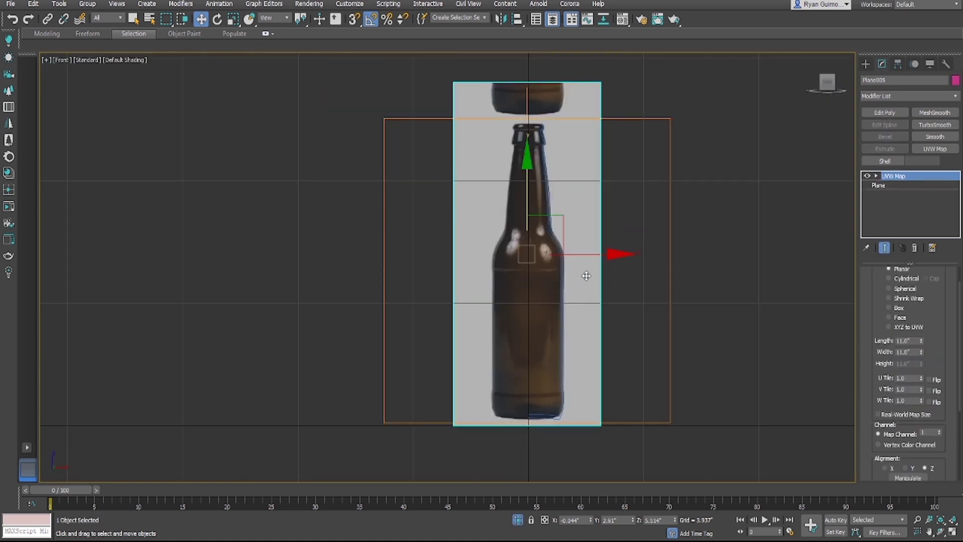
{"action": "key", "text": "Delete"}
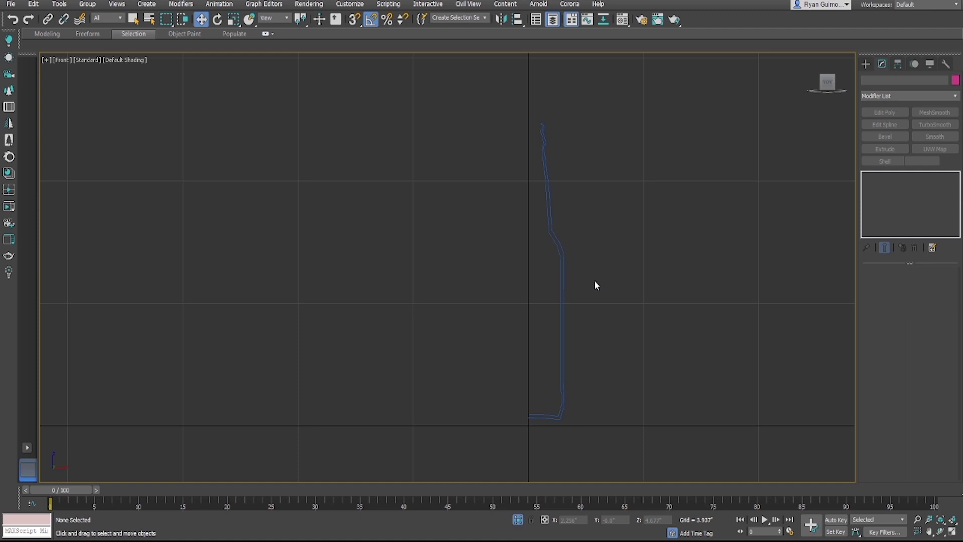
{"action": "left_click_drag", "start_coordinate": [594, 280], "coordinate": [484, 311]}
{"action": "scroll", "coordinate": [580, 230], "scroll_direction": "up", "scroll_amount": 4}
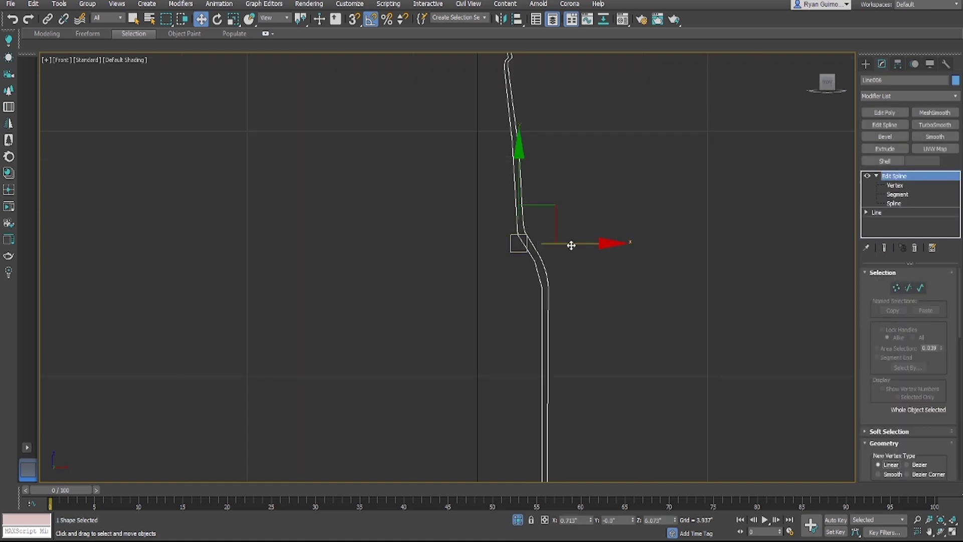
Step: Move only the profile spline's pivot to X 0 on the bottle's central axis
{"action": "left_click", "coordinate": [898, 64]}
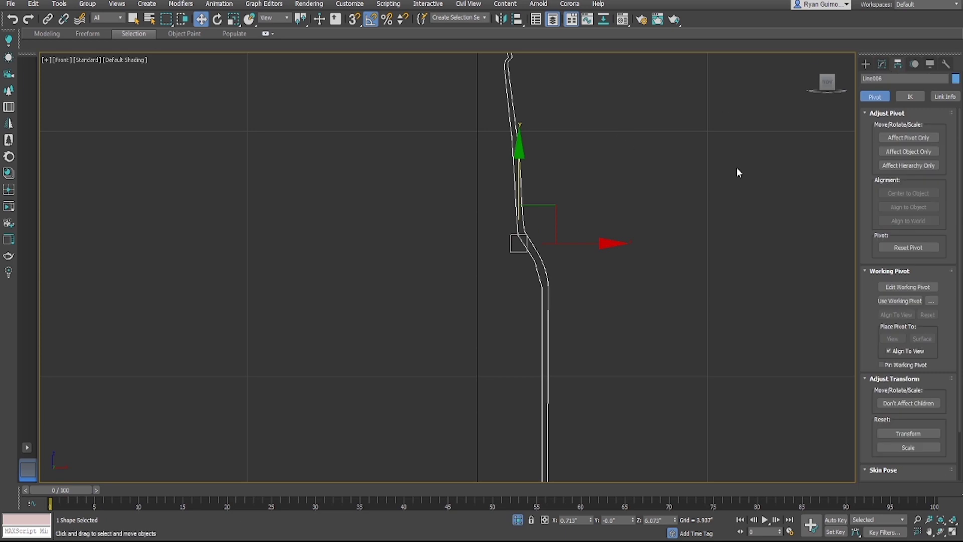
{"action": "left_click", "coordinate": [923, 141]}
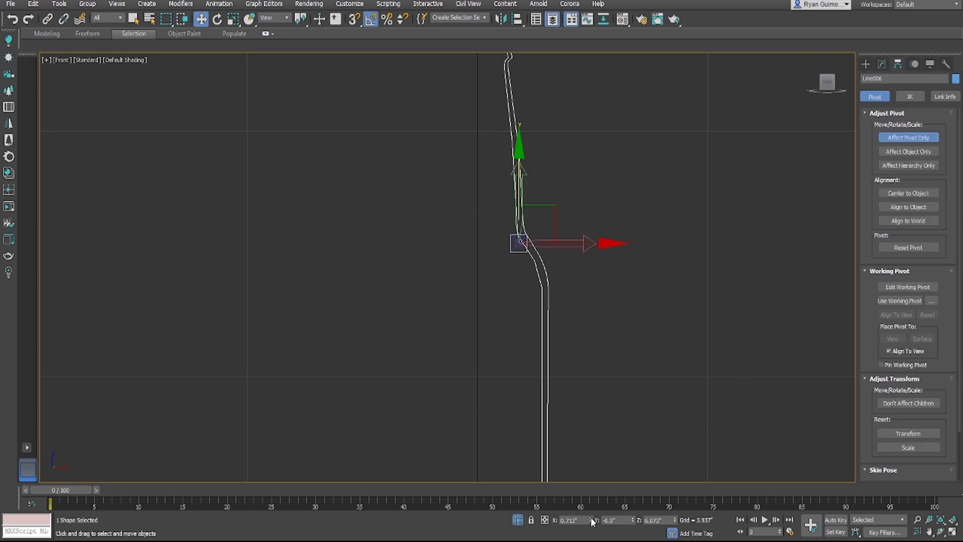
{"action": "right_click", "coordinate": [590, 521]}
{"action": "left_click", "coordinate": [918, 138]}
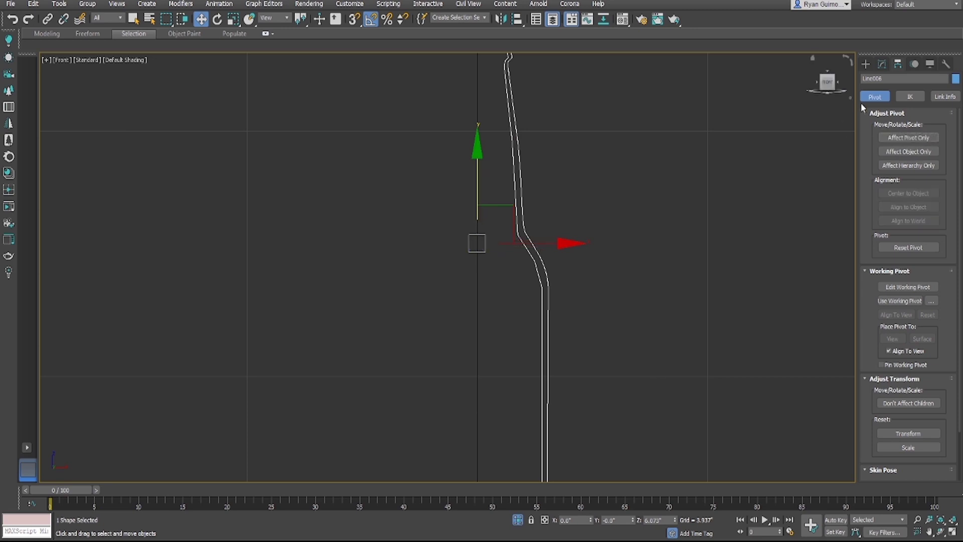
Step: Apply a Lathe modifier to the profile spline and inspect the revolved bottle from the side and underneath
{"action": "left_click", "coordinate": [882, 64]}
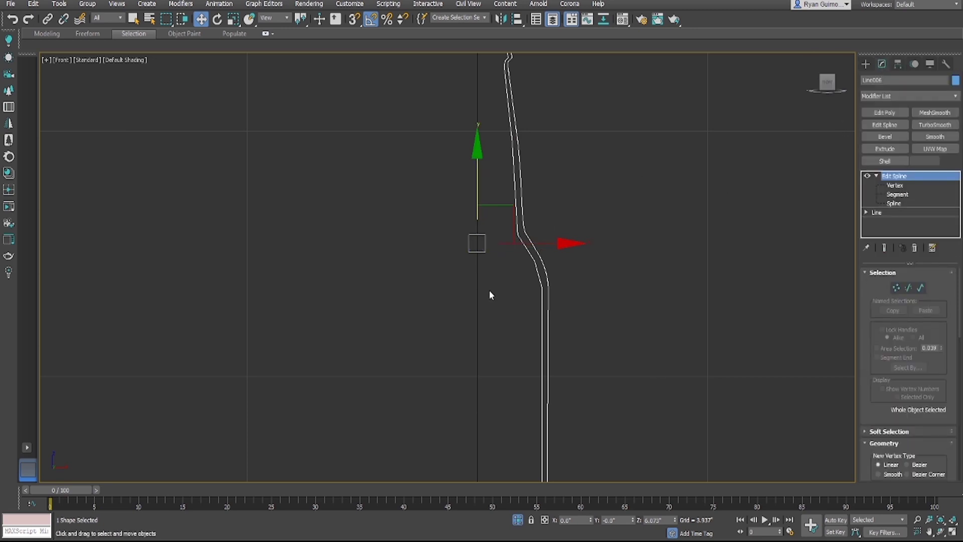
{"action": "left_click", "coordinate": [876, 344]}
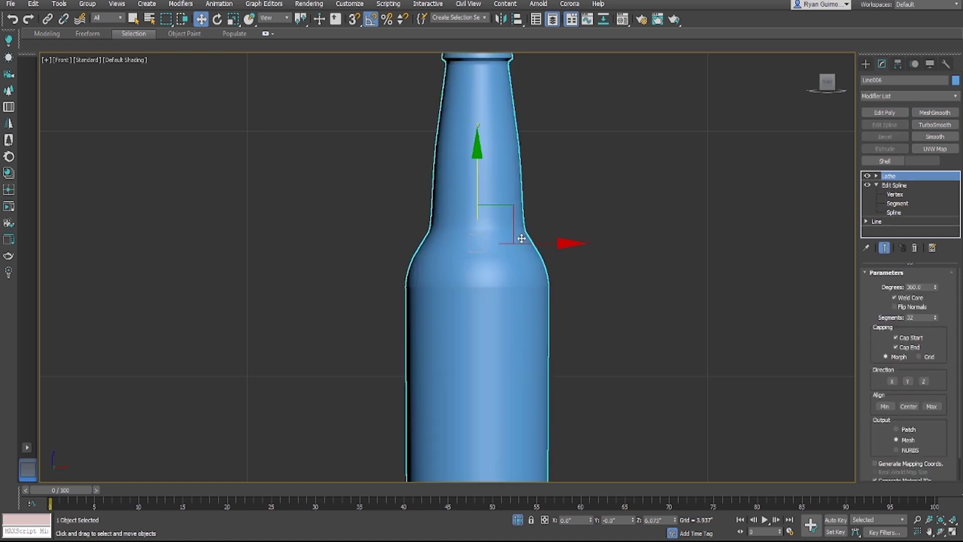
{"action": "scroll", "coordinate": [521, 239], "scroll_direction": "down", "scroll_amount": 3}
{"action": "middle_click_drag", "start_coordinate": [593, 361], "coordinate": [584, 284]}
{"action": "scroll", "coordinate": [561, 312], "scroll_direction": "up", "scroll_amount": 3}
{"action": "scroll", "coordinate": [597, 391], "scroll_direction": "down", "scroll_amount": 2}
{"action": "scroll", "coordinate": [516, 400], "scroll_direction": "up", "scroll_amount": 2}
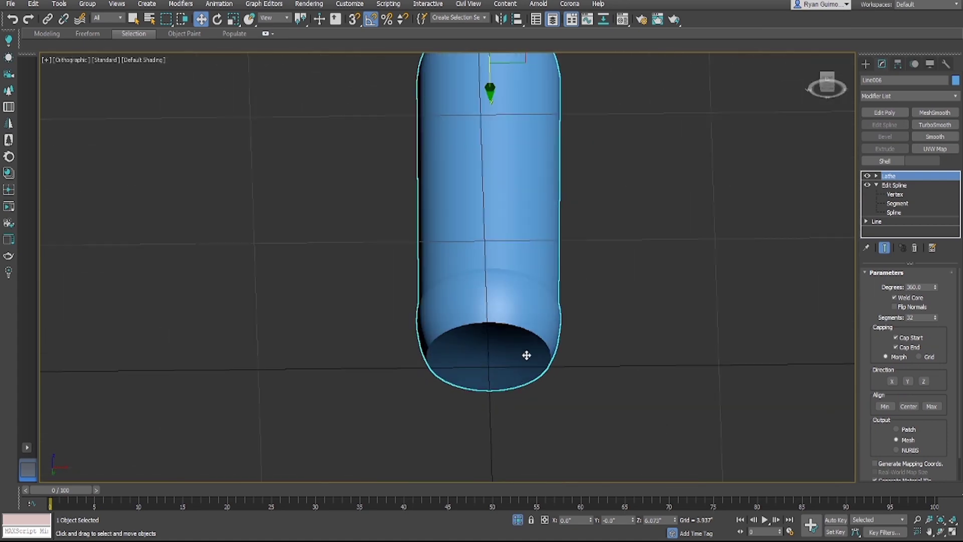
Step: Examine the lathed bottle from the neck and lip down to the underside, comparing it with and without edged faces
{"action": "middle_click_drag", "start_coordinate": [541, 240], "coordinate": [577, 311], "text": "alt"}
{"action": "middle_click_drag", "start_coordinate": [554, 248], "coordinate": [567, 409]}
{"action": "scroll", "coordinate": [565, 408], "scroll_direction": "down", "scroll_amount": 2}
{"action": "scroll", "coordinate": [546, 178], "scroll_direction": "up", "scroll_amount": 2}
{"action": "scroll", "coordinate": [564, 335], "scroll_direction": "up", "scroll_amount": 4}
{"action": "middle_click_drag", "start_coordinate": [542, 266], "coordinate": [506, 168], "text": "alt"}
{"action": "key", "text": "F4"}
{"action": "scroll", "coordinate": [505, 168], "scroll_direction": "down", "scroll_amount": 2}
{"action": "key", "text": "F4"}
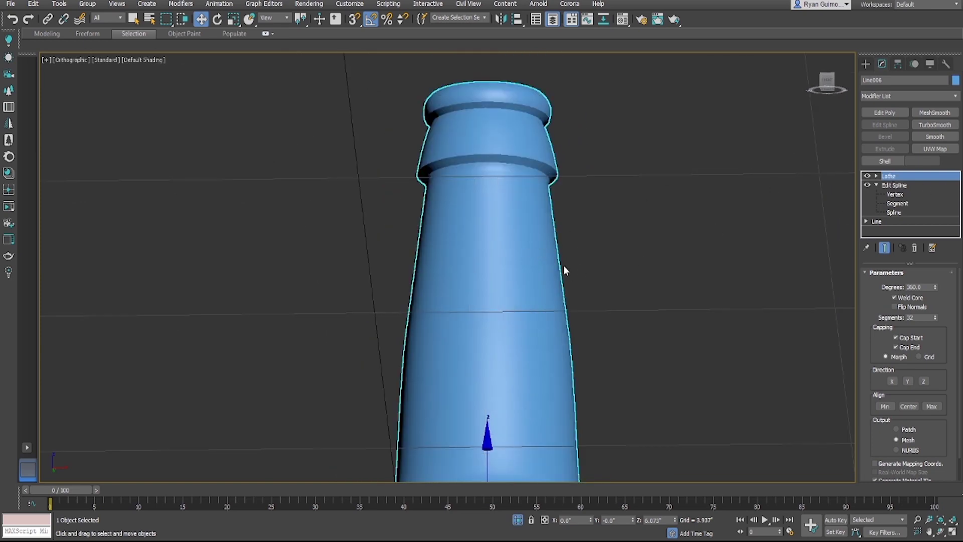
{"action": "scroll", "coordinate": [602, 291], "scroll_direction": "down", "scroll_amount": 3}
{"action": "middle_click_drag", "start_coordinate": [628, 310], "coordinate": [533, 326], "text": "alt"}
{"action": "scroll", "coordinate": [516, 187], "scroll_direction": "up", "scroll_amount": 2}
{"action": "middle_click_drag", "start_coordinate": [516, 187], "coordinate": [537, 72], "text": "alt"}
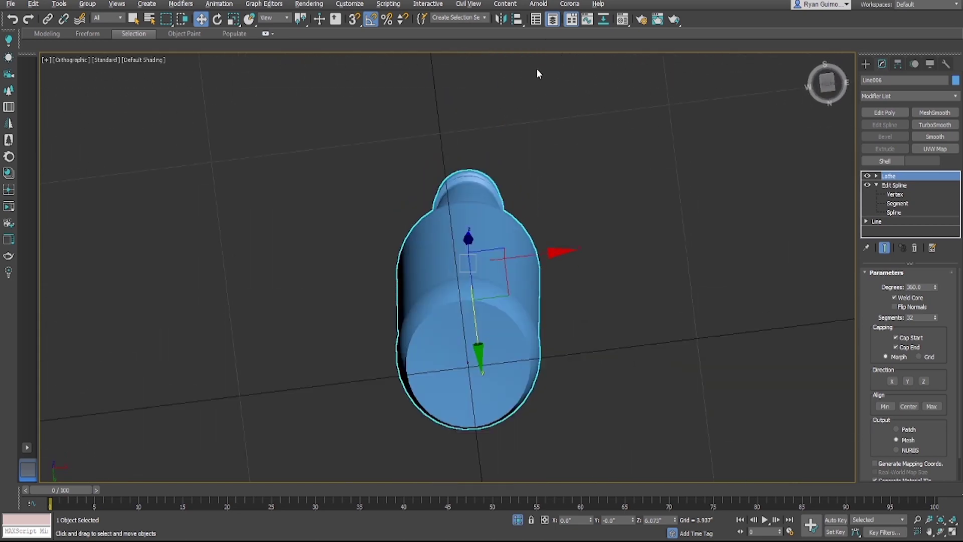
Step: Turn off Weld Core on the Lathe, inspect the centre of the base with edged faces, and turn Weld Core back on
{"action": "left_click", "coordinate": [916, 297]}
{"action": "middle_click_drag", "start_coordinate": [537, 342], "coordinate": [568, 214]}
{"action": "scroll", "coordinate": [567, 213], "scroll_direction": "up", "scroll_amount": 2}
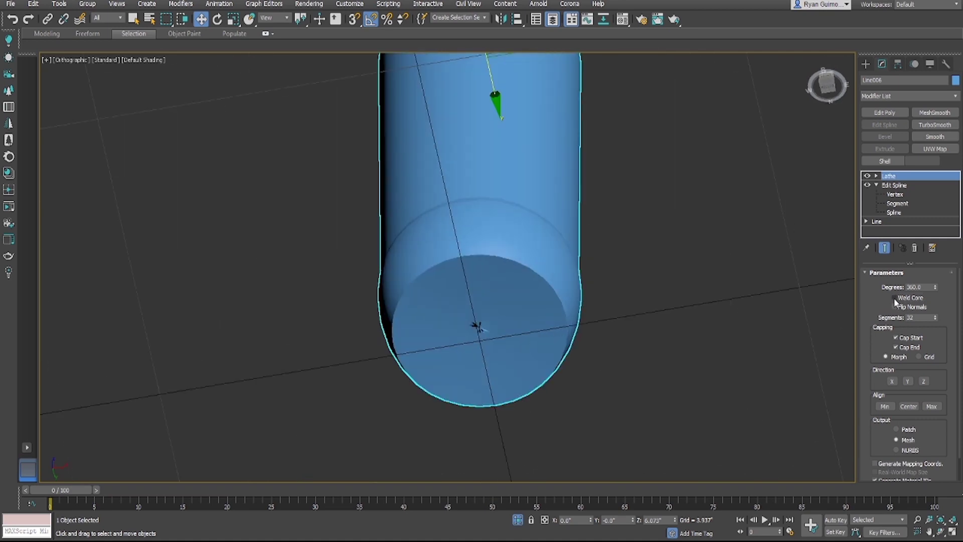
{"action": "scroll", "coordinate": [430, 326], "scroll_direction": "up", "scroll_amount": 5}
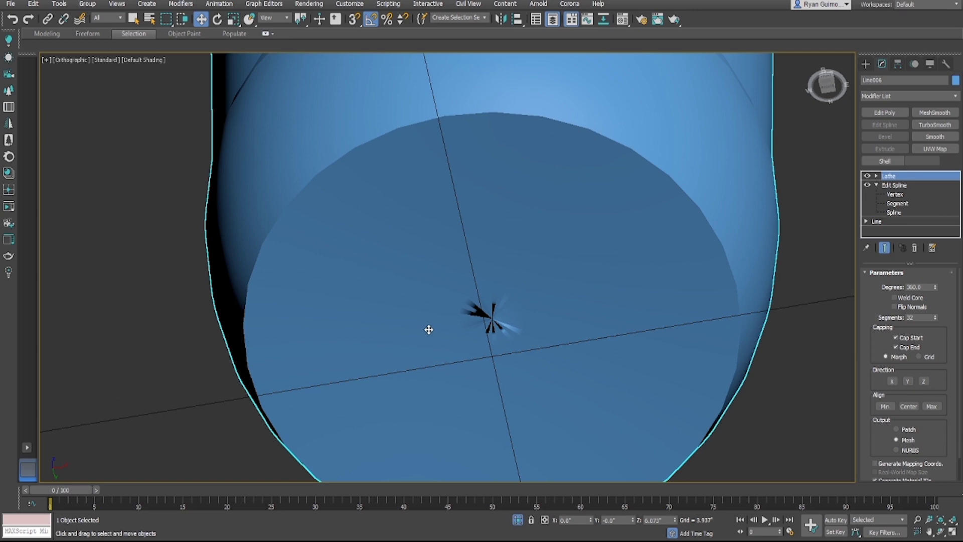
{"action": "key", "text": "F4"}
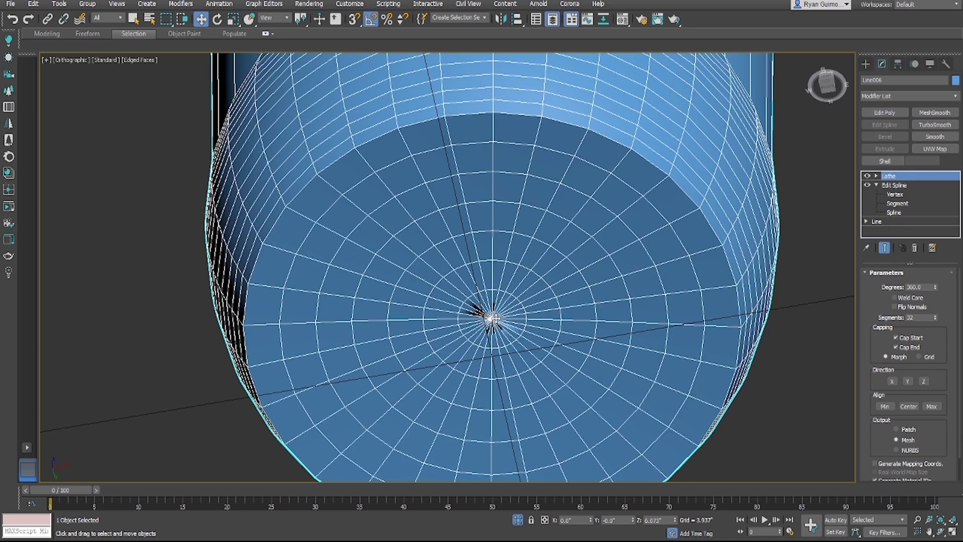
{"action": "scroll", "coordinate": [494, 317], "scroll_direction": "up", "scroll_amount": 5}
{"action": "scroll", "coordinate": [497, 318], "scroll_direction": "down", "scroll_amount": 5}
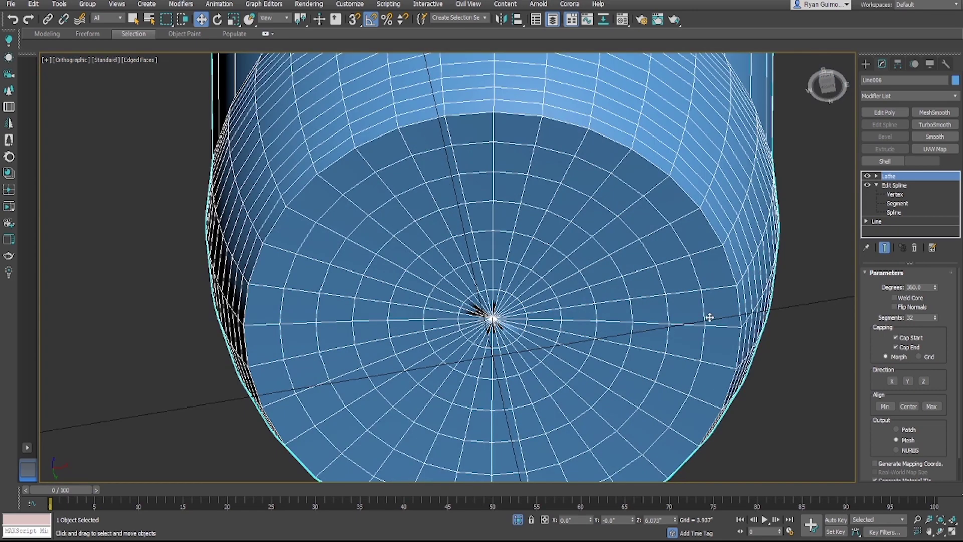
{"action": "left_click", "coordinate": [898, 299]}
{"action": "key", "text": "F4"}
{"action": "scroll", "coordinate": [492, 274], "scroll_direction": "down", "scroll_amount": 5}
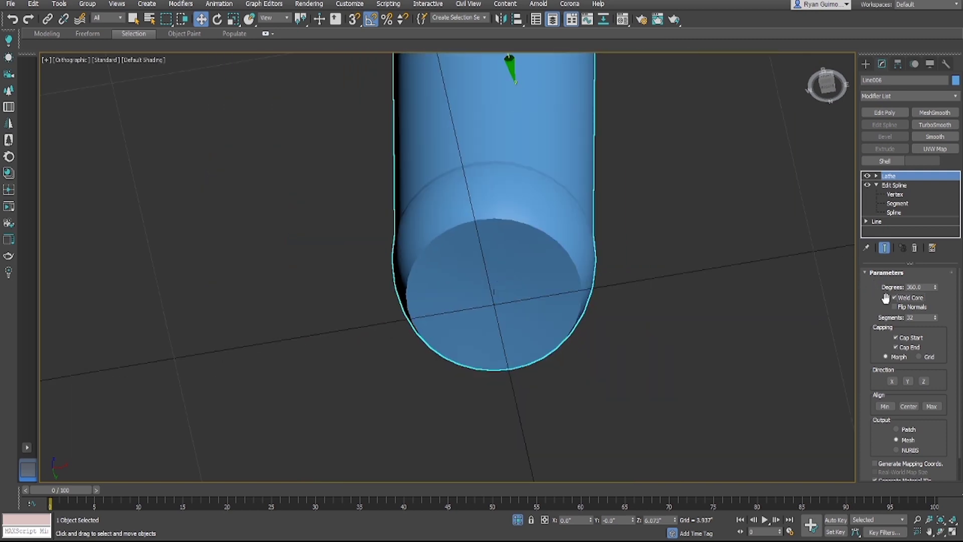
Step: Try Flip Normals on the Lathe and switch it off again
{"action": "scroll", "coordinate": [663, 257], "scroll_direction": "down", "scroll_amount": 3}
{"action": "middle_click_drag", "start_coordinate": [663, 258], "coordinate": [593, 321]}
{"action": "middle_click_drag", "start_coordinate": [593, 321], "coordinate": [585, 351], "text": "alt"}
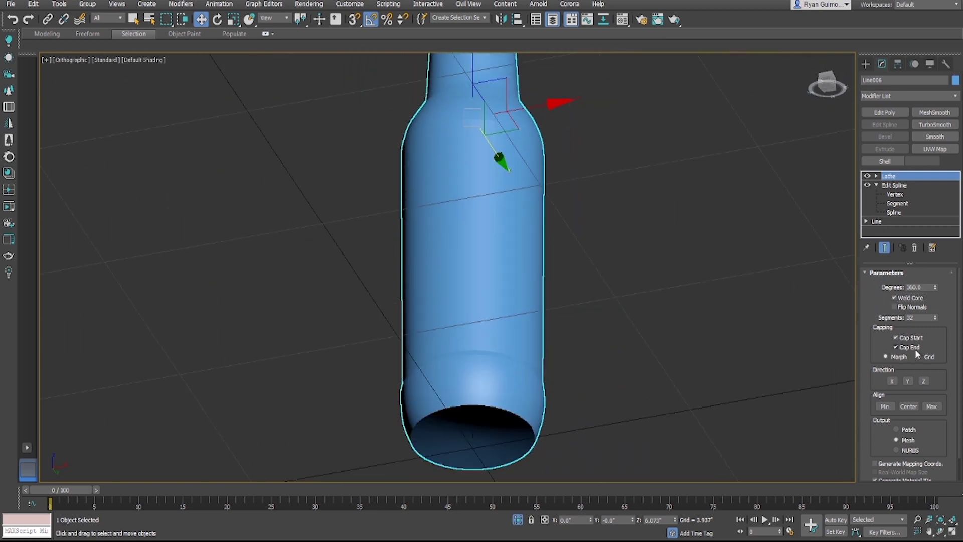
{"action": "left_click", "coordinate": [895, 307]}
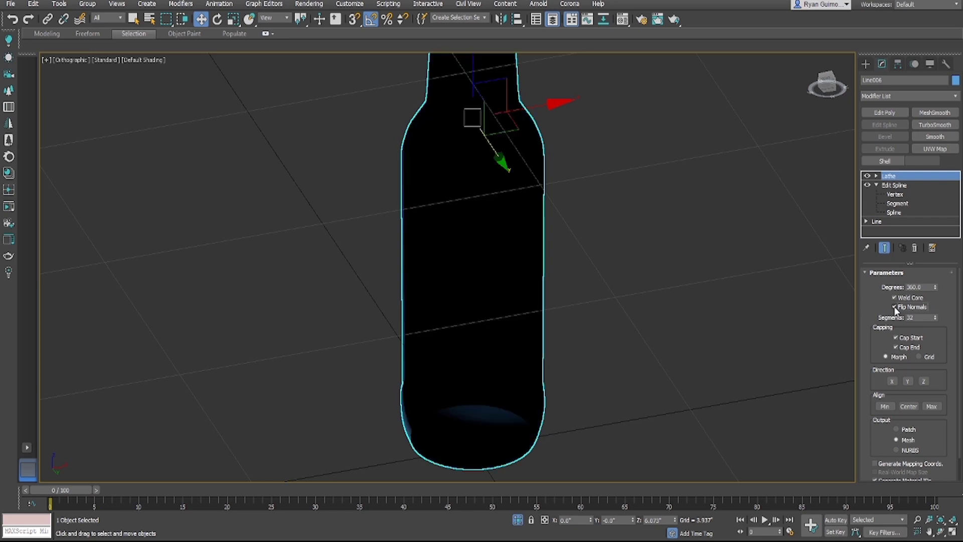
{"action": "left_click", "coordinate": [895, 307]}
{"action": "middle_click_drag", "start_coordinate": [529, 217], "coordinate": [534, 276], "text": "alt"}
Step: Set the Lathe segments to 12 and examine the coarser bottle with edged faces
{"action": "double_click", "coordinate": [909, 318]}
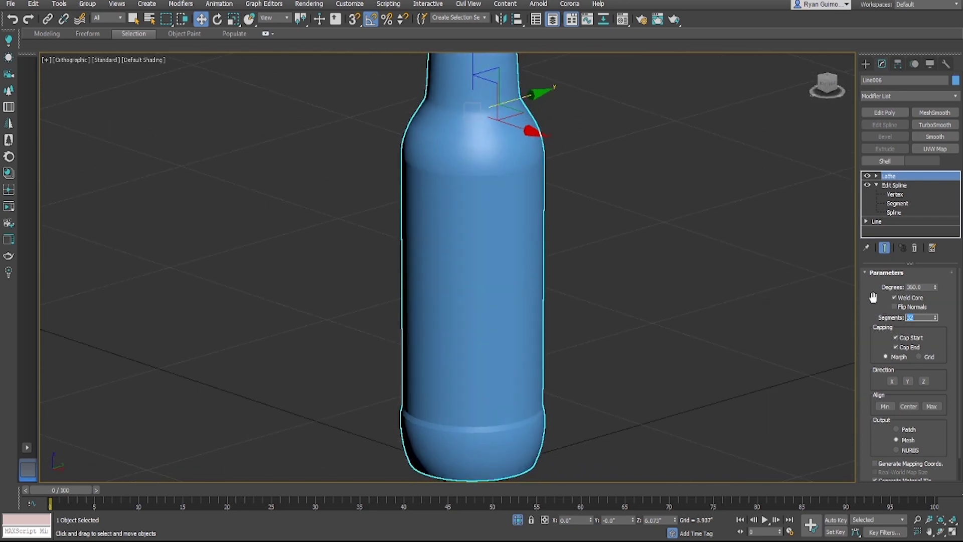
{"action": "type", "text": "12"}
{"action": "key", "text": "Return"}
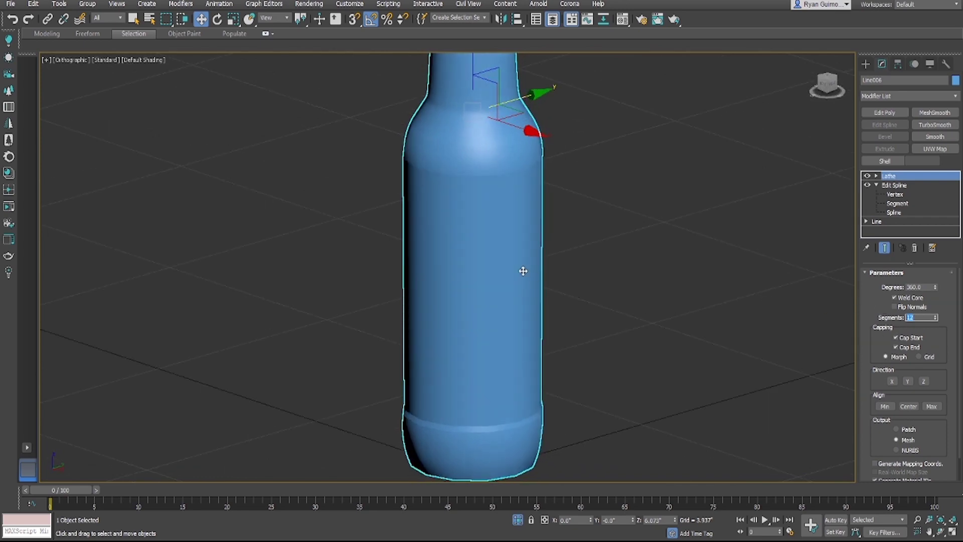
{"action": "key", "text": "F4"}
{"action": "middle_click_drag", "start_coordinate": [514, 264], "coordinate": [522, 297], "text": "alt"}
{"action": "scroll", "coordinate": [522, 296], "scroll_direction": "down", "scroll_amount": 3}
{"action": "scroll", "coordinate": [484, 89], "scroll_direction": "up", "scroll_amount": 3}
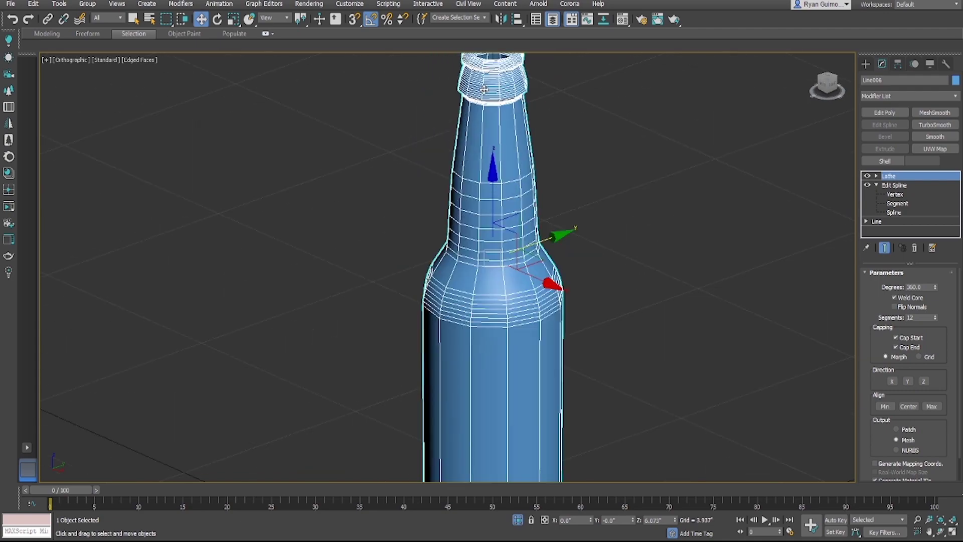
{"action": "middle_click_drag", "start_coordinate": [484, 90], "coordinate": [561, 232], "text": "alt"}
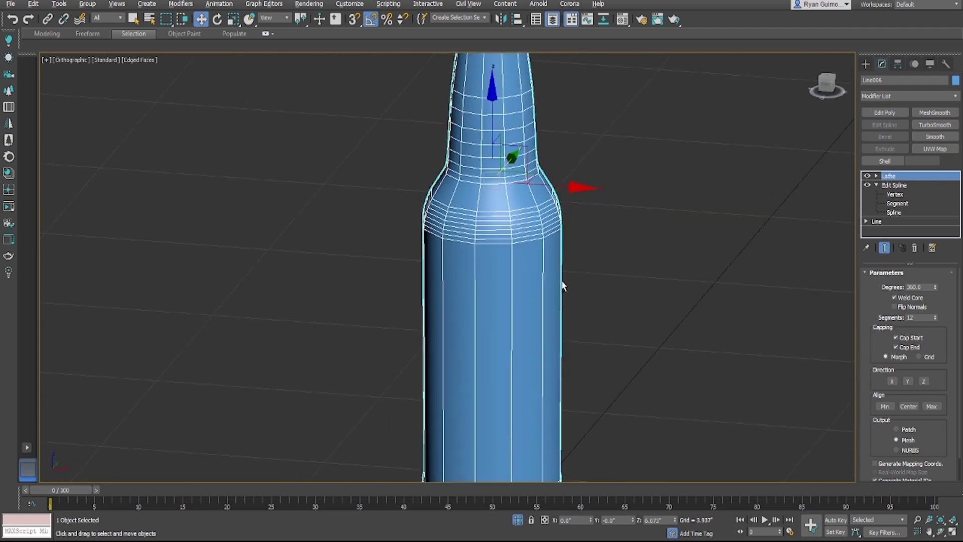
{"action": "mouse_move", "coordinate": [562, 286]}
{"action": "middle_mouse_down", "text": "alt"}
{"action": "mouse_move", "coordinate": [561, 197]}
{"action": "mouse_move", "coordinate": [549, 281]}
{"action": "middle_mouse_up", "text": "alt"}
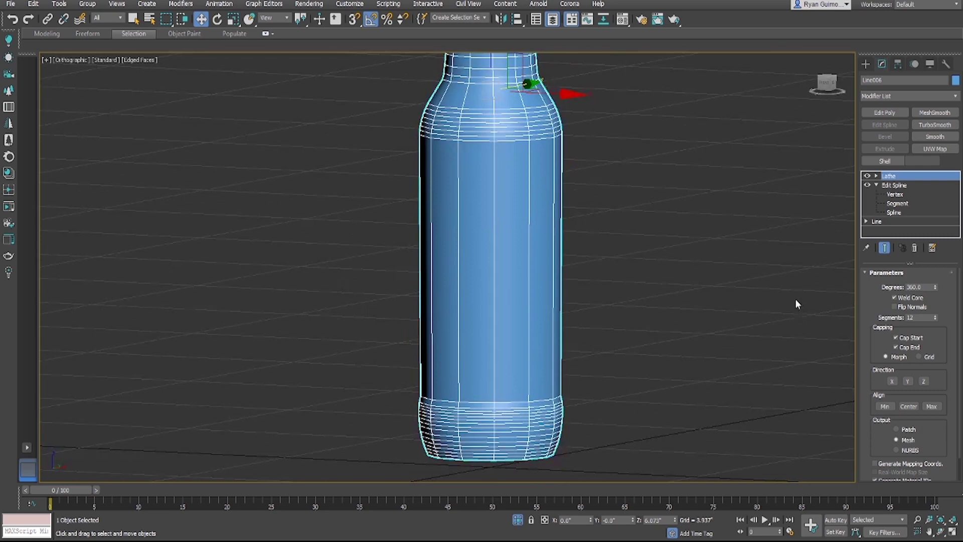
{"action": "scroll", "coordinate": [568, 331], "scroll_direction": "down", "scroll_amount": 4}
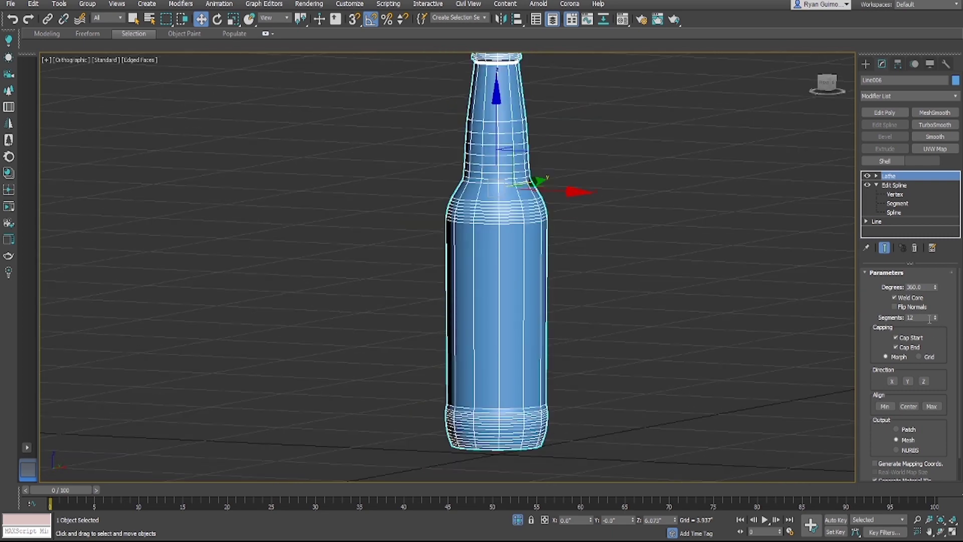
Step: Set the Lathe segments to 32
{"action": "left_click", "coordinate": [930, 317]}
{"action": "type", "text": "32"}
{"action": "key", "text": "Return"}
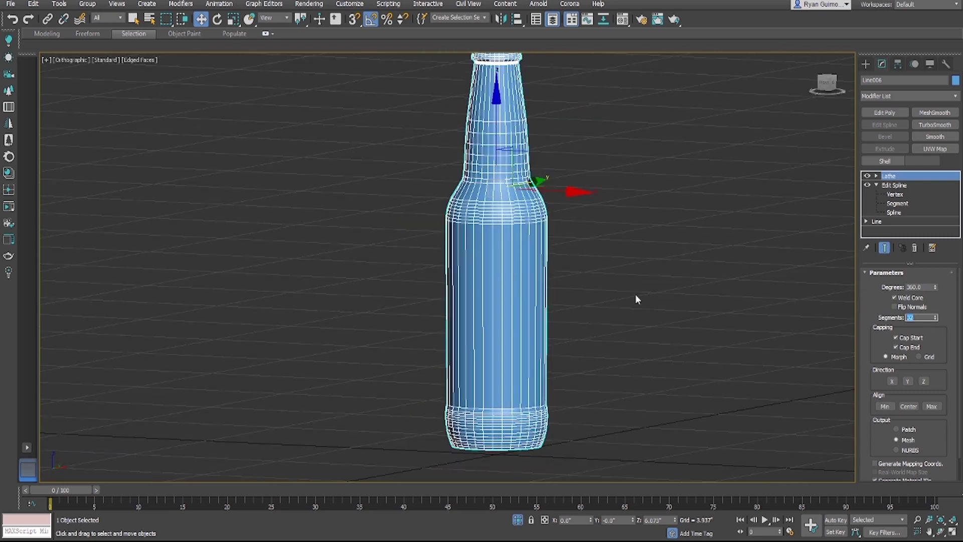
{"action": "left_click", "coordinate": [659, 291]}
{"action": "left_click", "coordinate": [496, 325]}
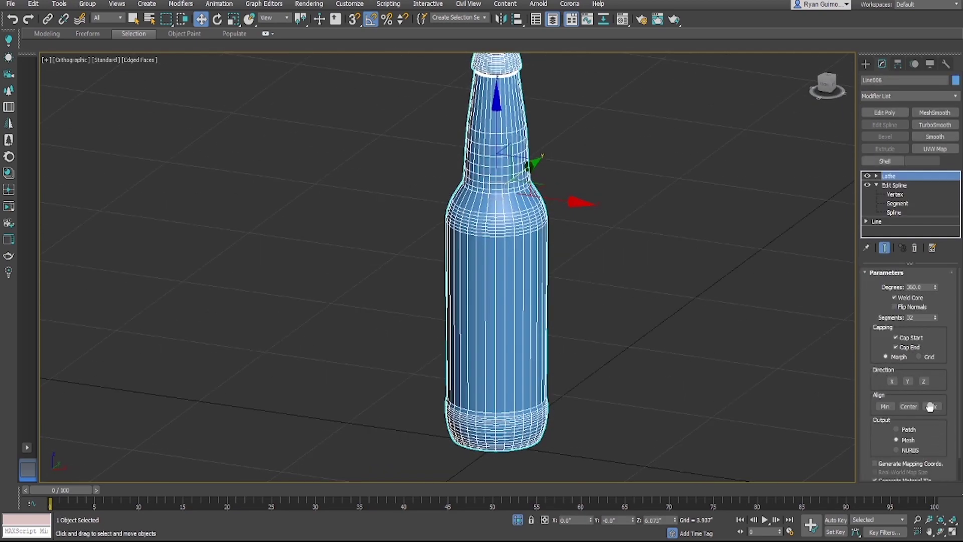
Step: Try the Lathe direction along X and Z, and return it to Y
{"action": "left_click", "coordinate": [892, 382]}
{"action": "scroll", "coordinate": [548, 297], "scroll_direction": "down", "scroll_amount": 2}
{"action": "middle_click_drag", "start_coordinate": [555, 298], "coordinate": [567, 298], "text": "alt"}
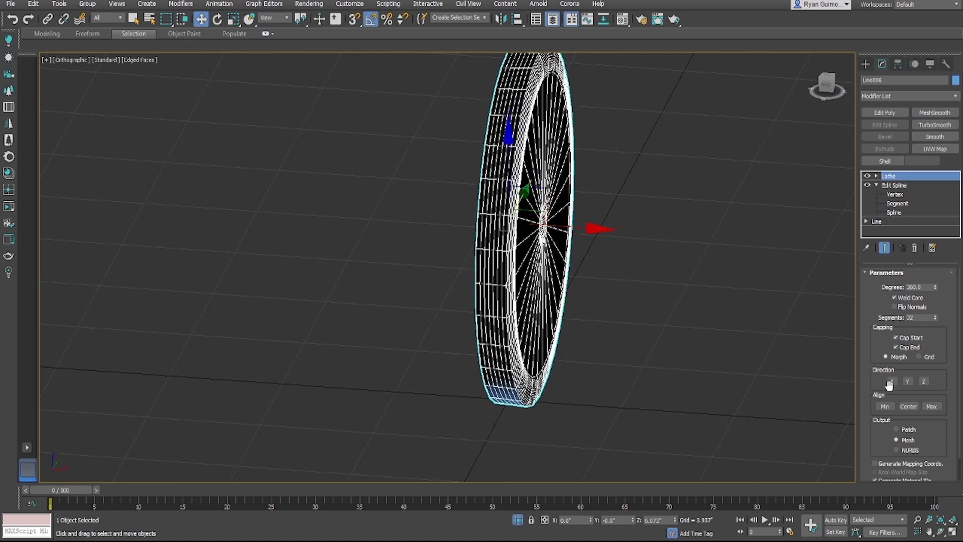
{"action": "left_click", "coordinate": [908, 381]}
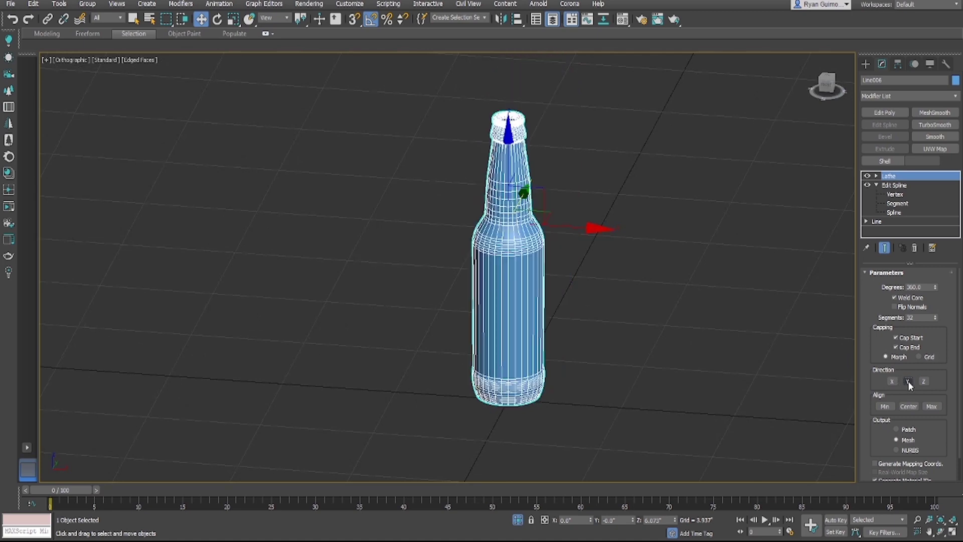
{"action": "left_click", "coordinate": [923, 381]}
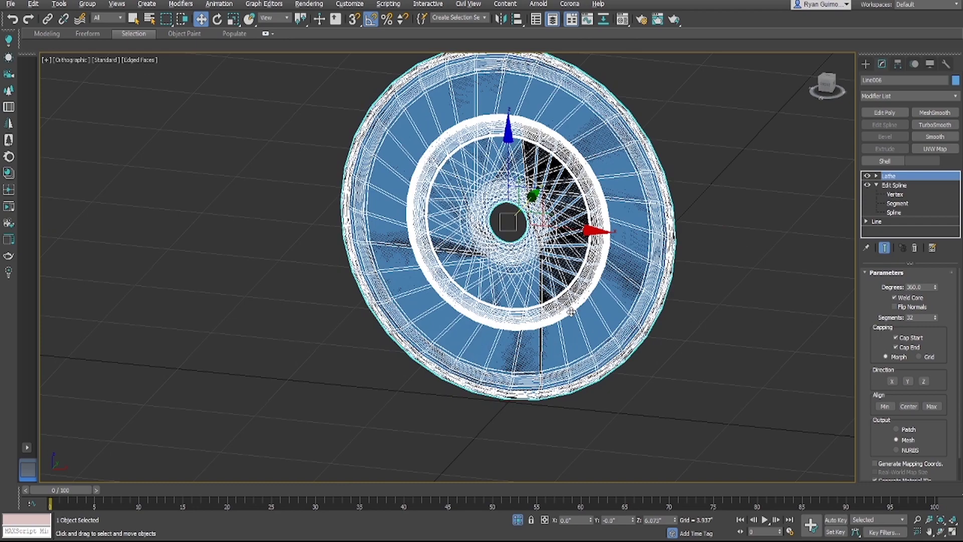
{"action": "middle_click_drag", "start_coordinate": [571, 312], "coordinate": [603, 310], "text": "alt"}
{"action": "left_click", "coordinate": [907, 381]}
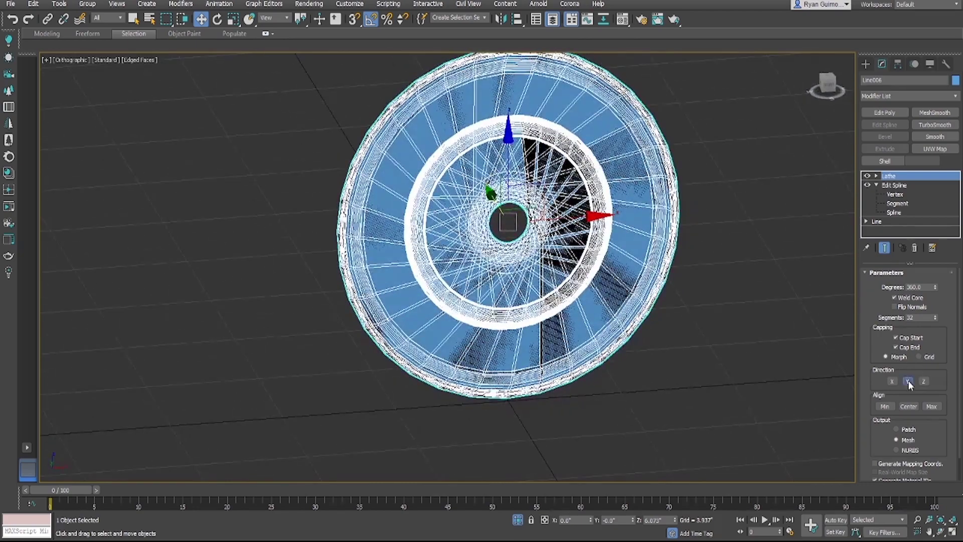
{"action": "left_click", "coordinate": [908, 381]}
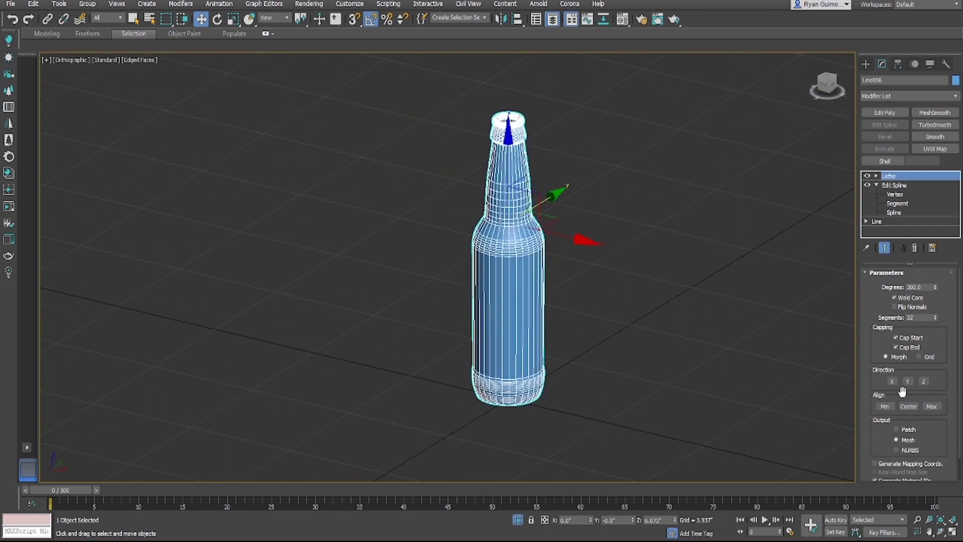
Step: Expand the Lathe modifier and move its axis along X to about 1.218"
{"action": "left_click", "coordinate": [876, 176]}
{"action": "left_click", "coordinate": [892, 186]}
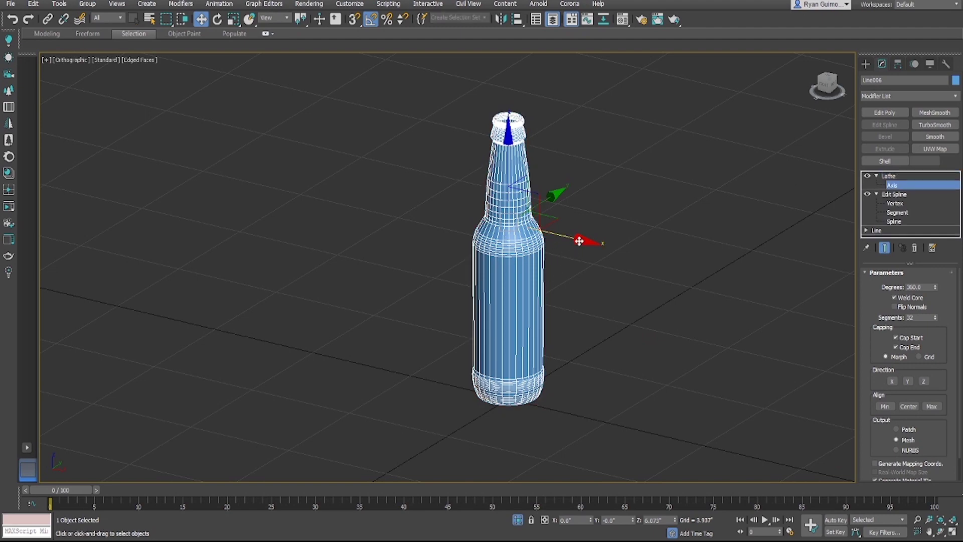
{"action": "left_click_drag", "start_coordinate": [579, 242], "coordinate": [624, 243]}
{"action": "middle_click_drag", "start_coordinate": [538, 267], "coordinate": [575, 285], "text": "alt"}
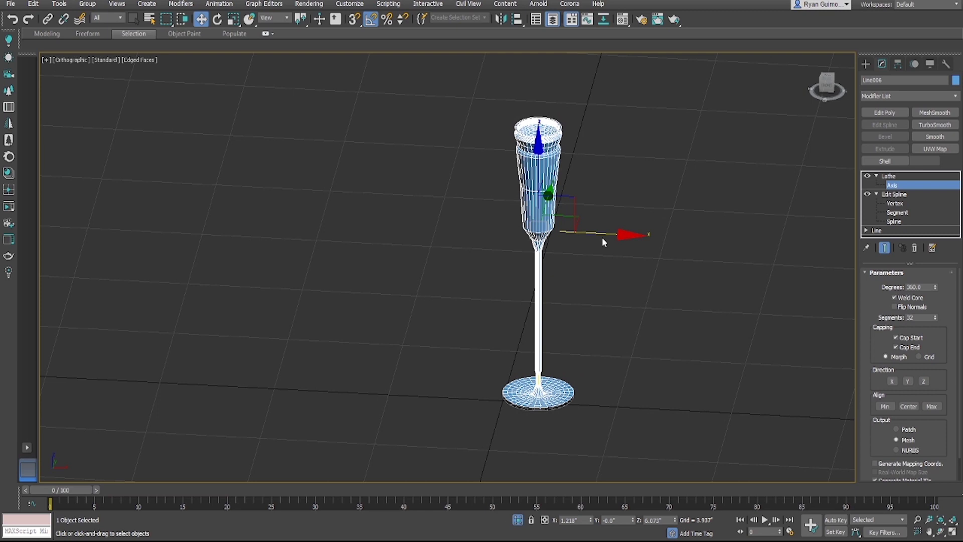
Step: Try the Min, Center and Max alignments for the Lathe axis and settle on Center
{"action": "left_click", "coordinate": [885, 405]}
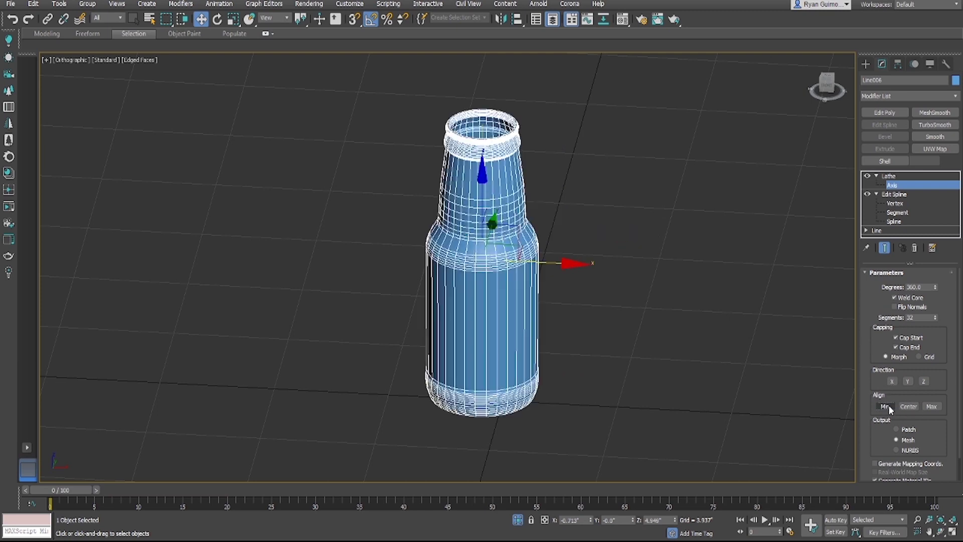
{"action": "left_click", "coordinate": [908, 406]}
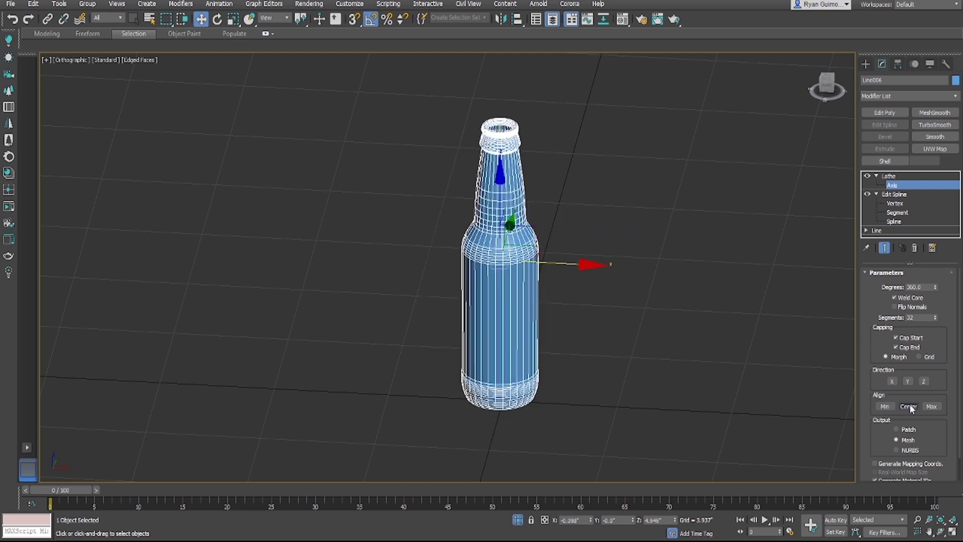
{"action": "left_click", "coordinate": [932, 407]}
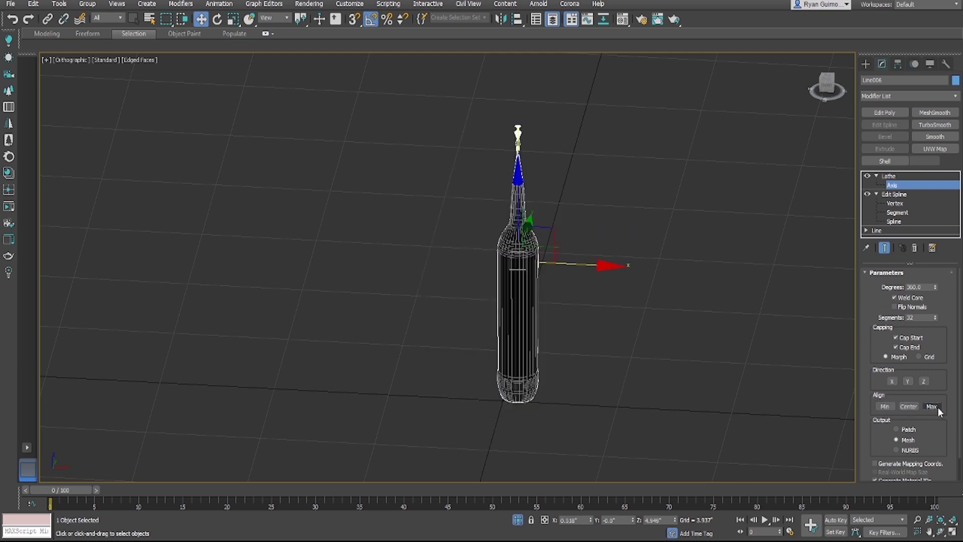
{"action": "left_click", "coordinate": [909, 406]}
{"action": "mouse_move", "coordinate": [533, 297]}
{"action": "middle_mouse_down", "text": "alt"}
{"action": "mouse_move", "coordinate": [537, 365]}
{"action": "mouse_move", "coordinate": [536, 209]}
{"action": "mouse_move", "coordinate": [540, 313]}
{"action": "middle_mouse_up", "text": "alt"}
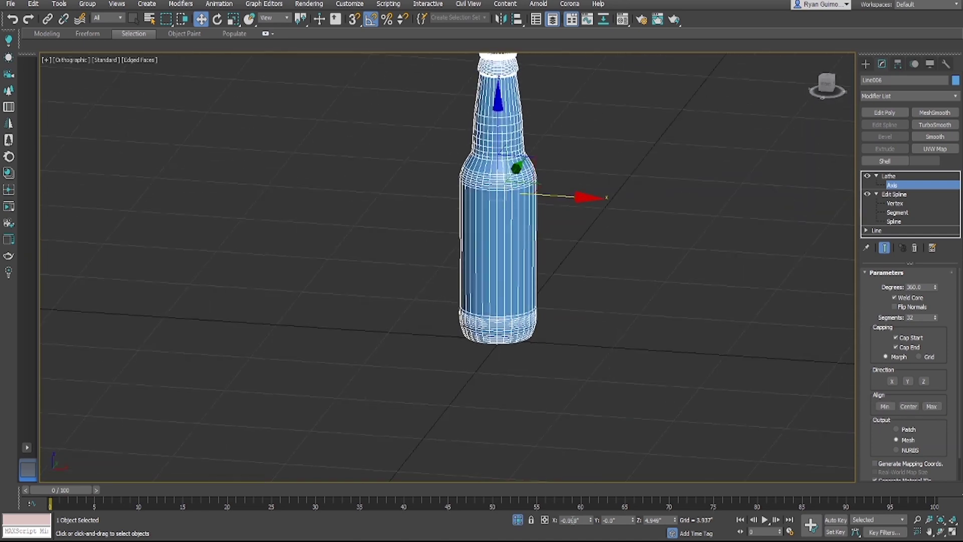
Step: Set the Lathe axis's X position to 0
{"action": "double_click", "coordinate": [578, 522]}
{"action": "type", "text": "0"}
{"action": "key", "text": "Return"}
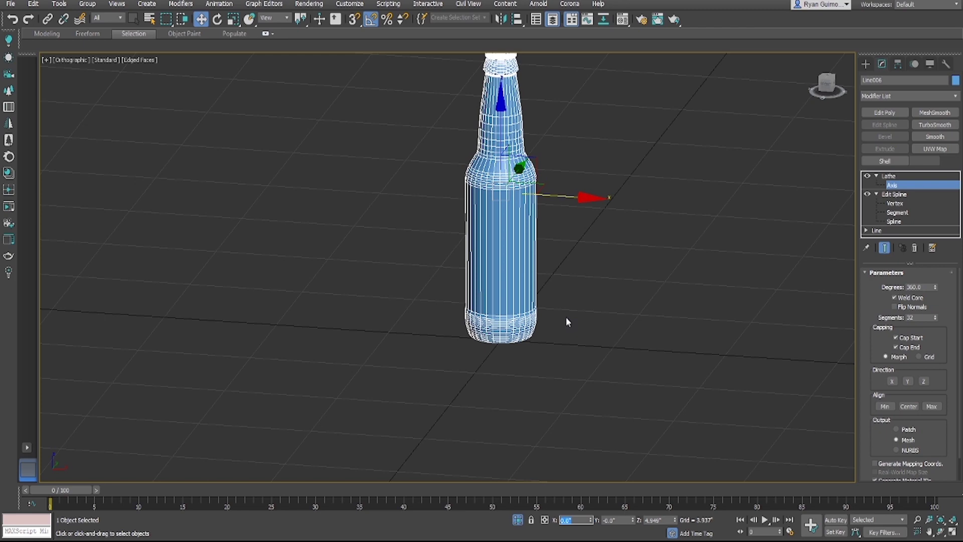
{"action": "middle_click_drag", "start_coordinate": [566, 321], "coordinate": [590, 293], "text": "alt"}
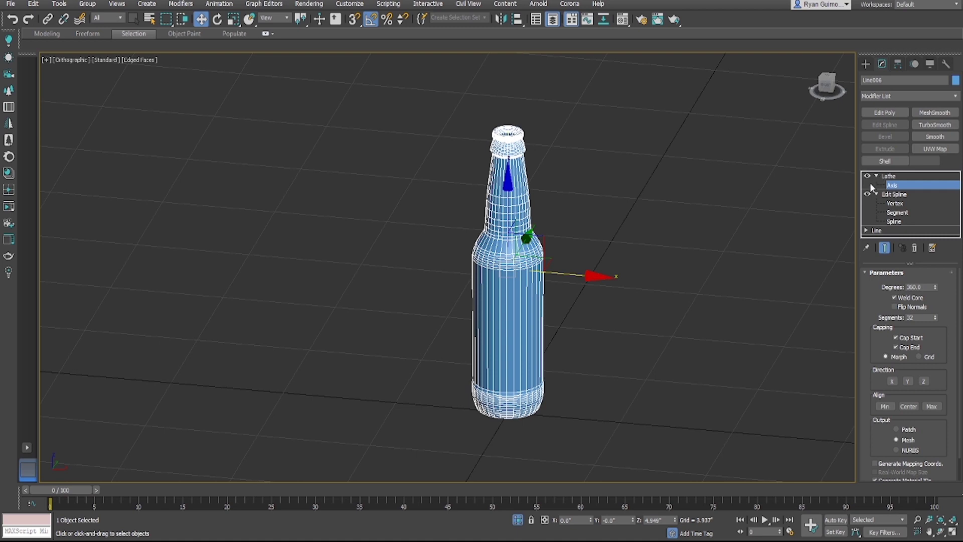
Step: Leave axis editing, collapse the Lathe and Edit Spline entries, and show the bottle shaded without edges
{"action": "mouse_move", "coordinate": [946, 444]}
{"action": "left_mouse_down"}
{"action": "mouse_move", "coordinate": [943, 417]}
{"action": "mouse_move", "coordinate": [942, 452]}
{"action": "left_mouse_up"}
{"action": "mouse_move", "coordinate": [946, 381]}
{"action": "left_mouse_down"}
{"action": "mouse_move", "coordinate": [948, 355]}
{"action": "mouse_move", "coordinate": [947, 379]}
{"action": "left_mouse_up"}
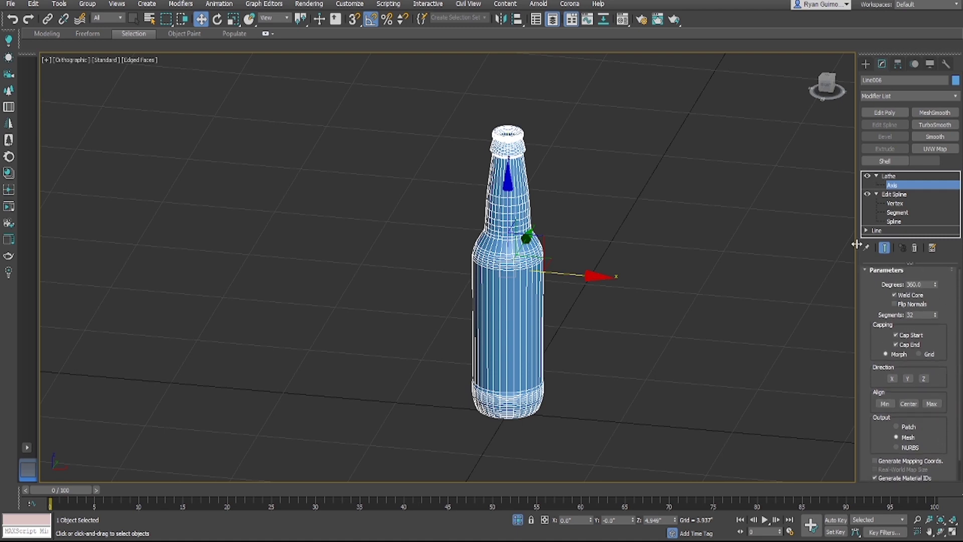
{"action": "left_click", "coordinate": [888, 175]}
{"action": "left_click", "coordinate": [876, 194]}
{"action": "left_click", "coordinate": [876, 176]}
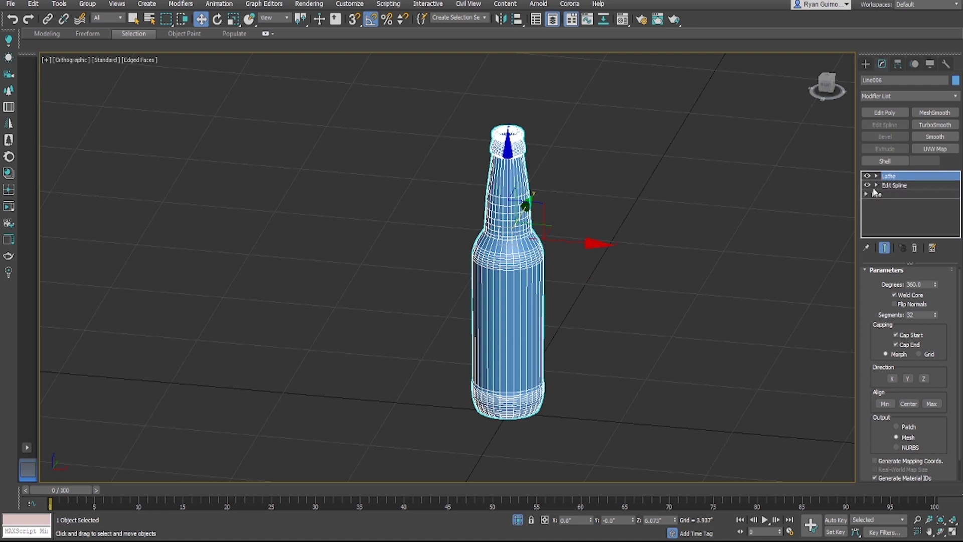
{"action": "key", "text": "F4"}
{"action": "middle_click_drag", "start_coordinate": [509, 238], "coordinate": [515, 256], "text": "alt"}
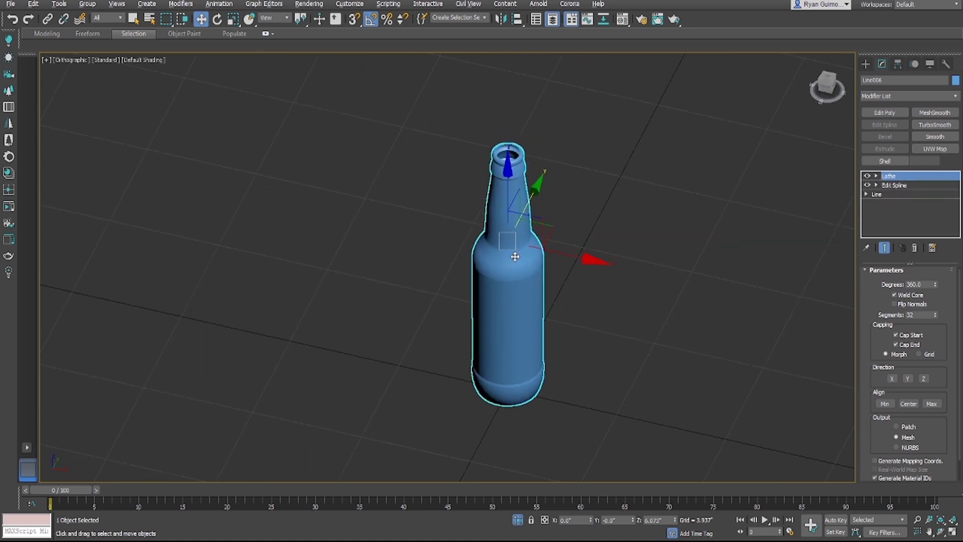